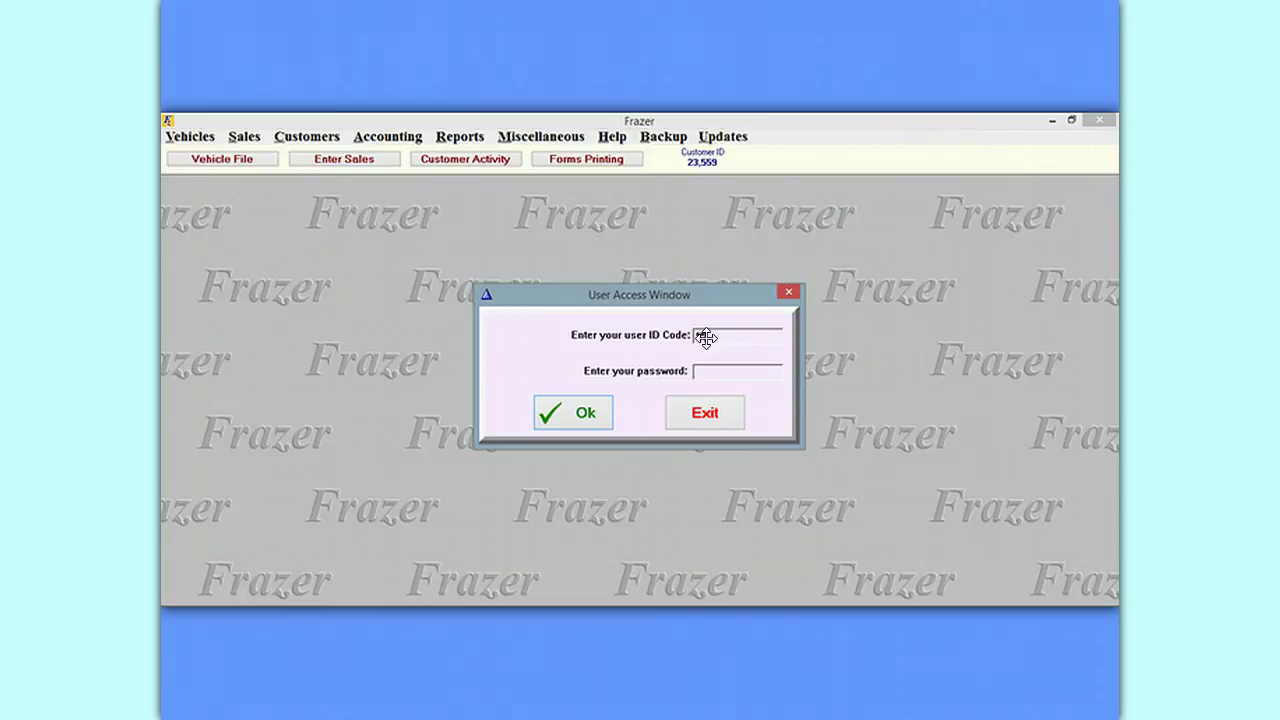
Log in to Frazer and open Miscellaneous > Password System with the access code.
left_click(705, 368)
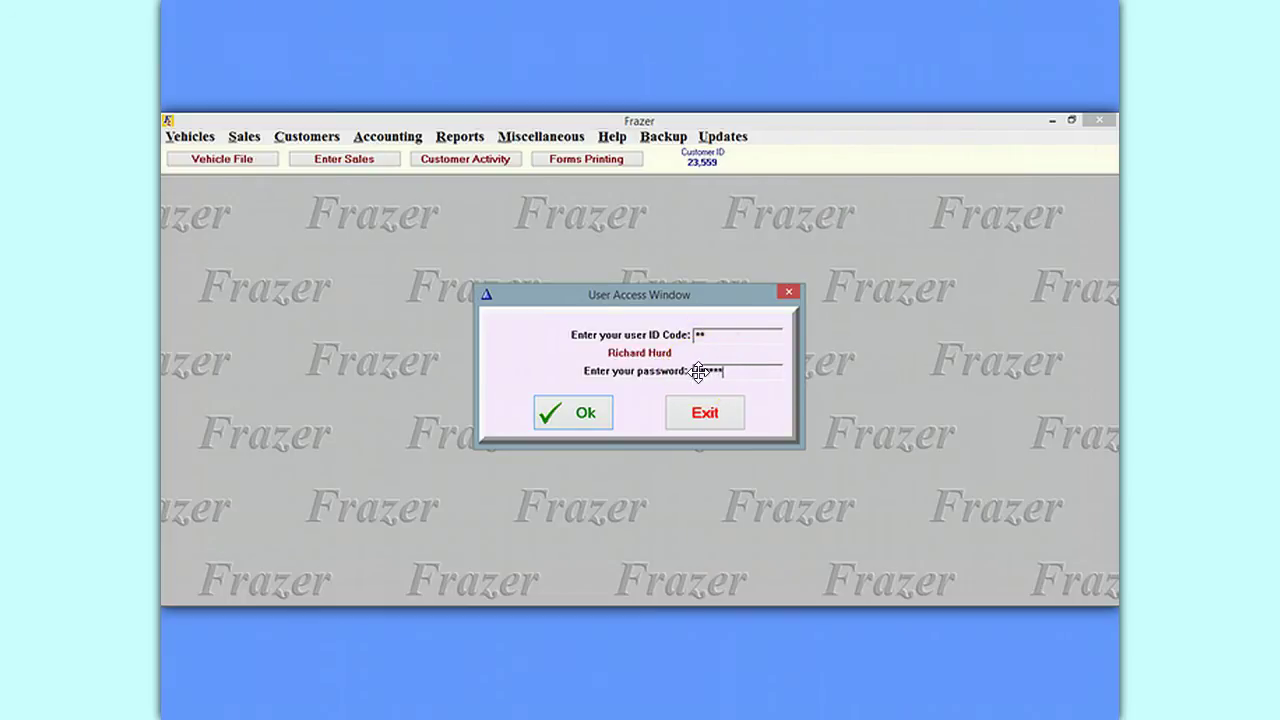
left_click(586, 409)
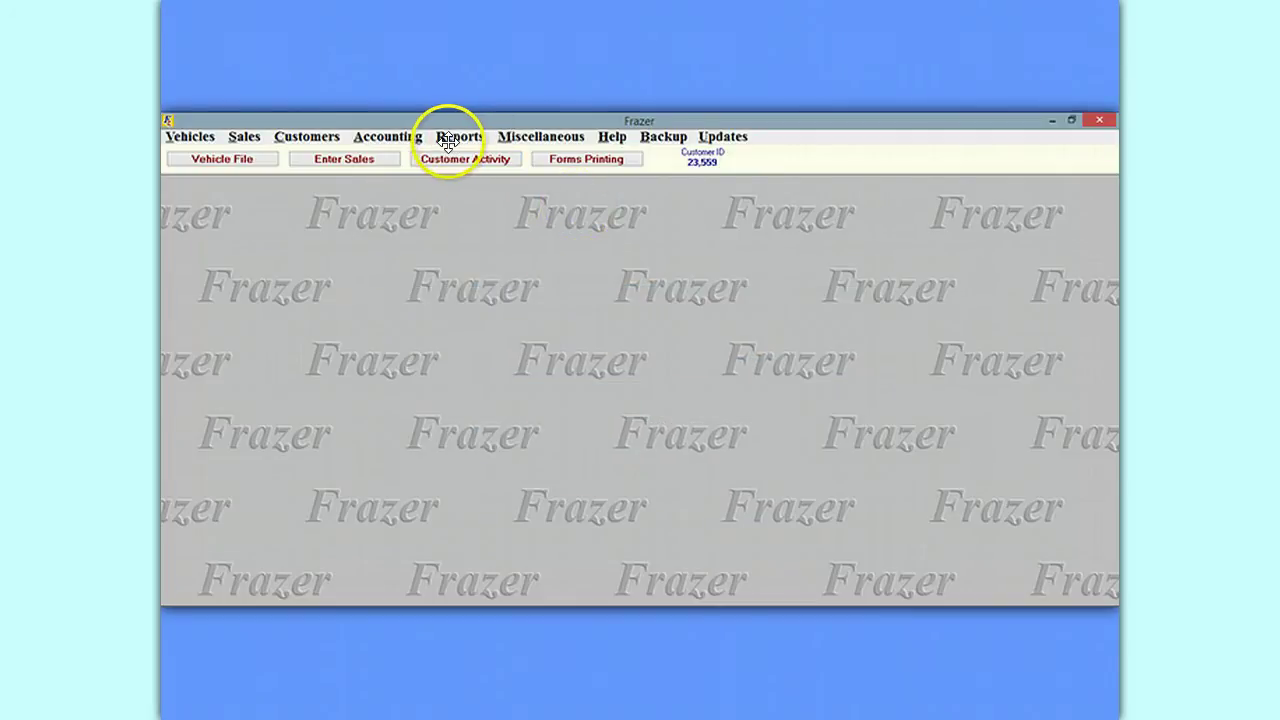
left_click(545, 136)
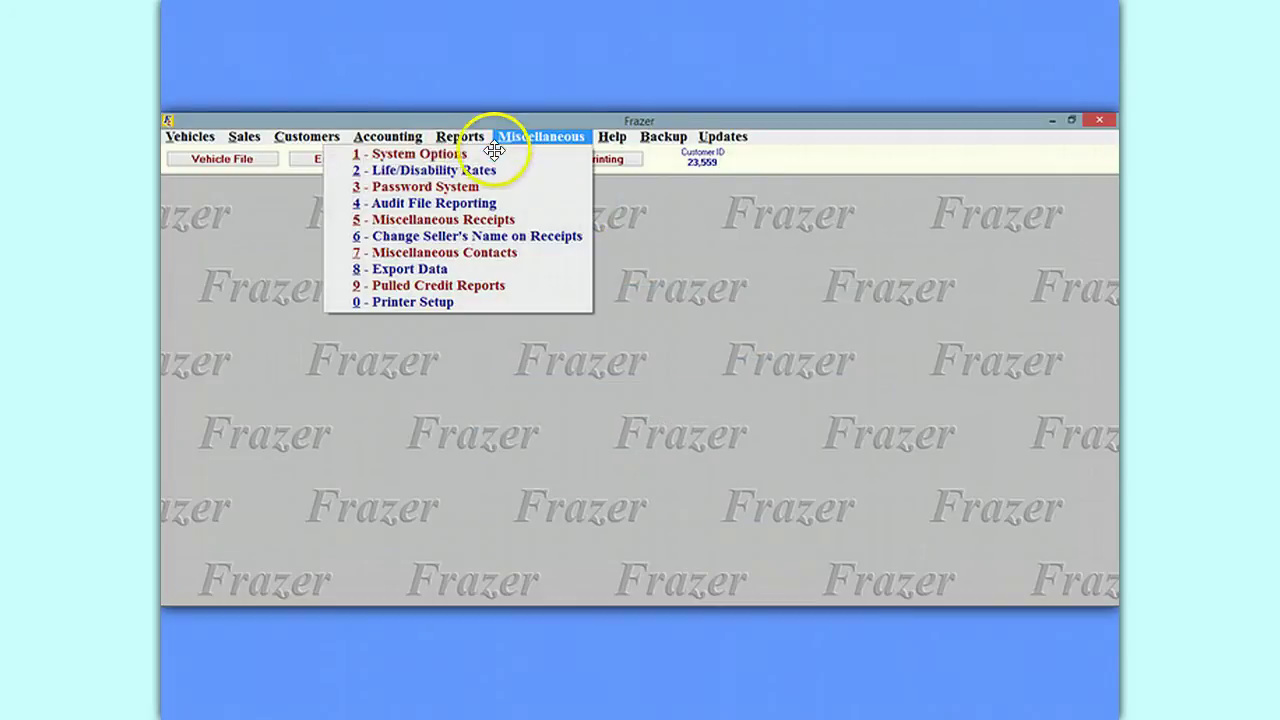
left_click(418, 187)
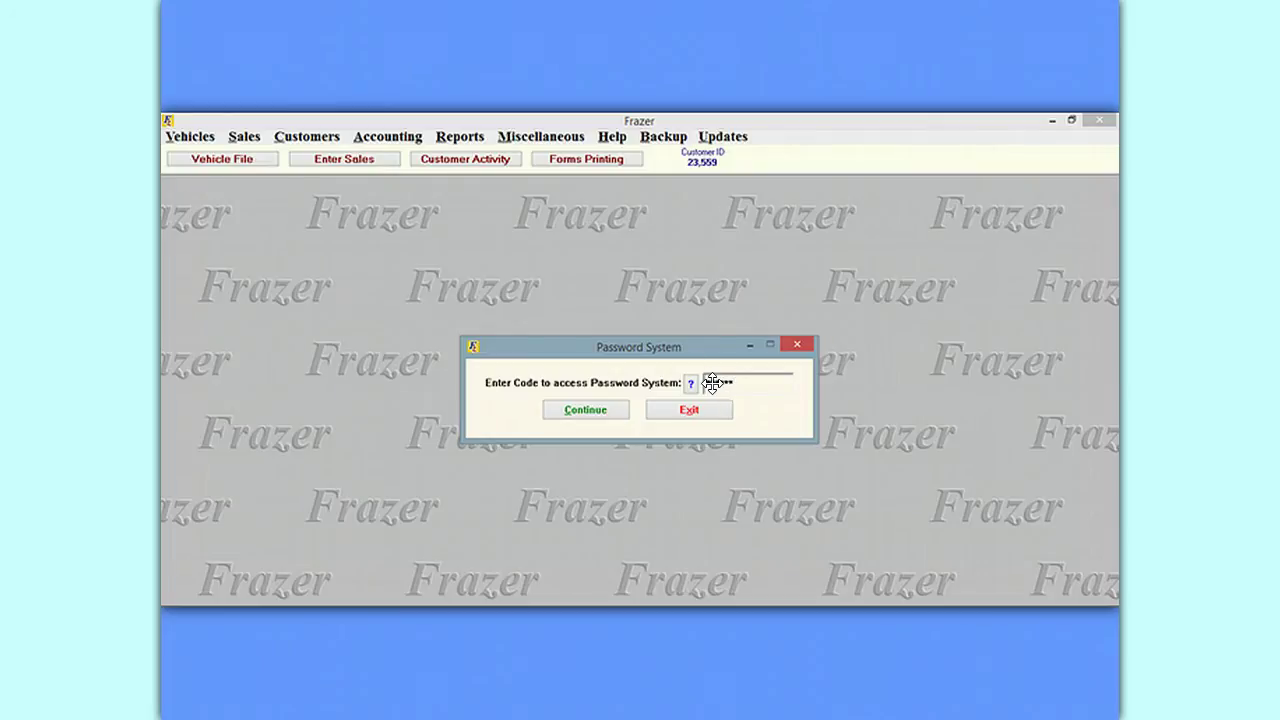
left_click(586, 412)
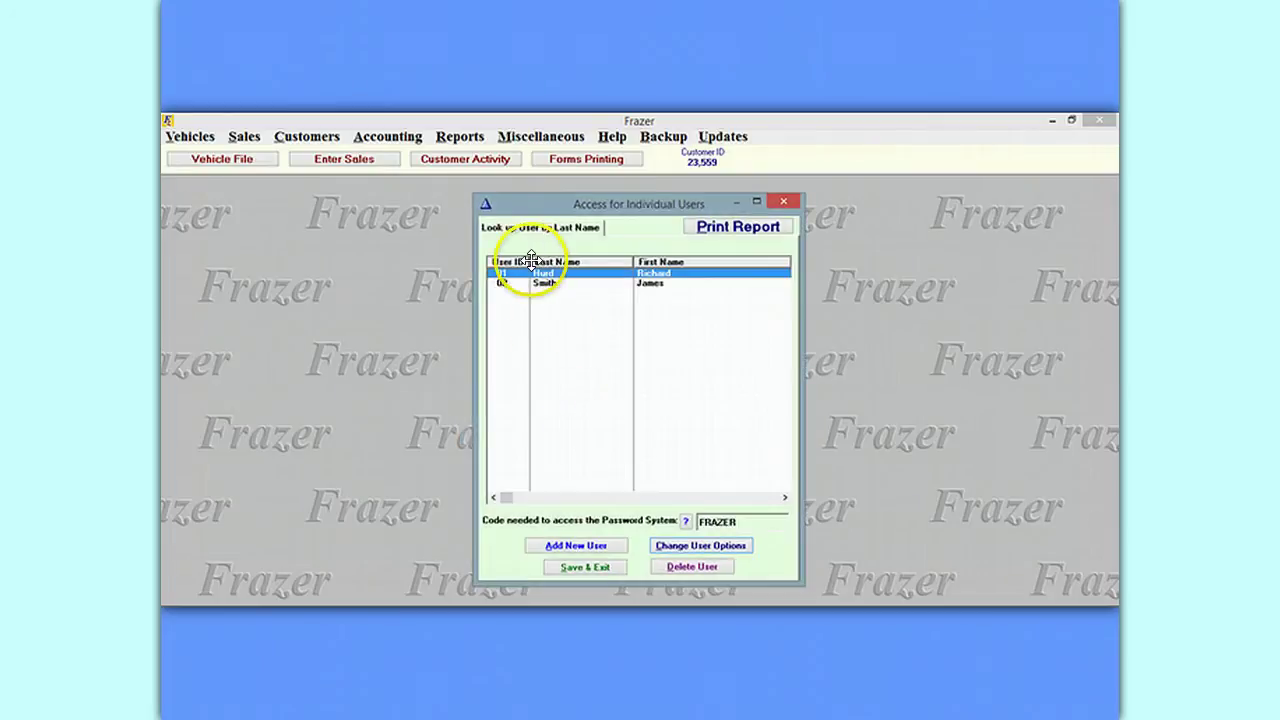
Review the first user's permission tabs, accept them unchanged, and close the user list.
double_click(617, 273)
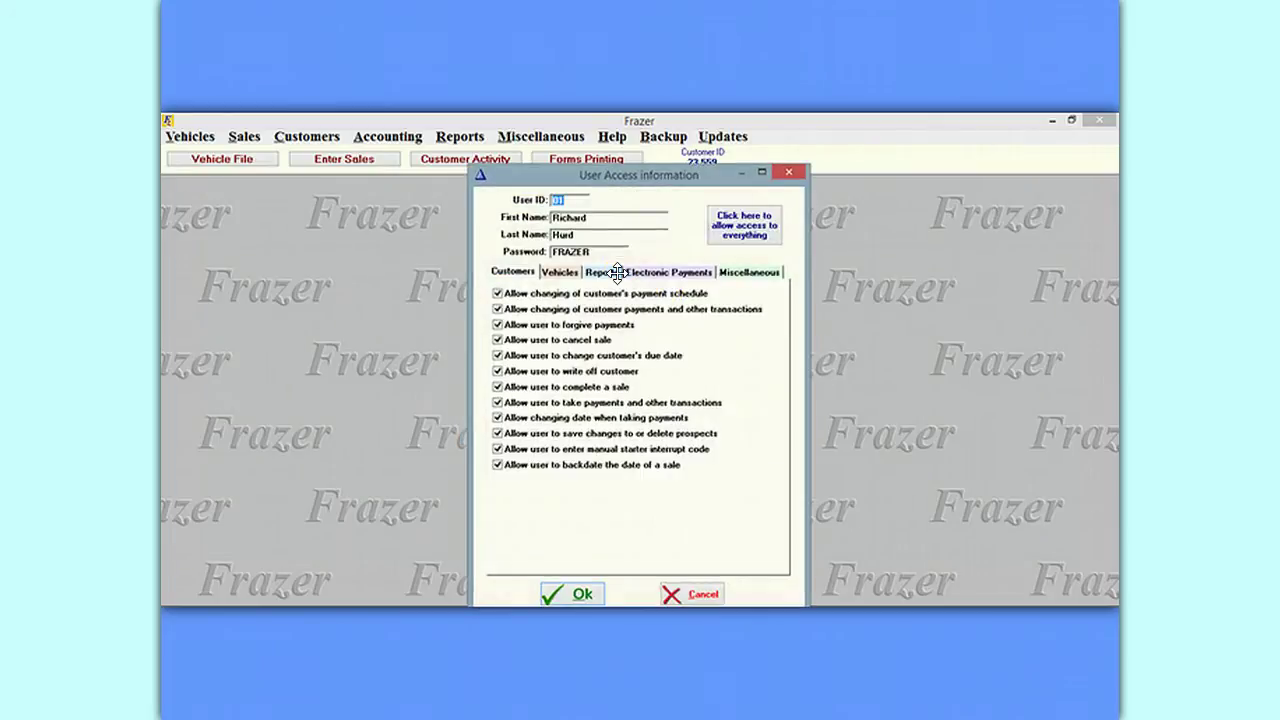
left_click(563, 271)
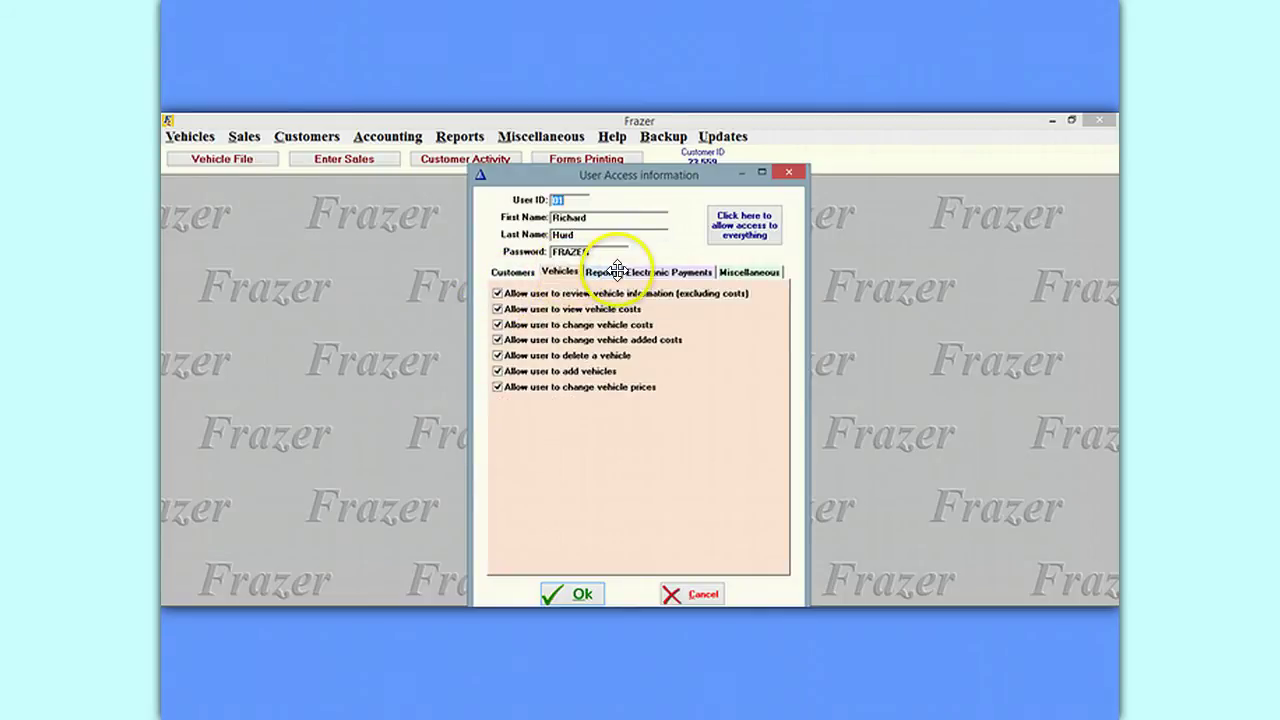
left_click(612, 271)
left_click(650, 271)
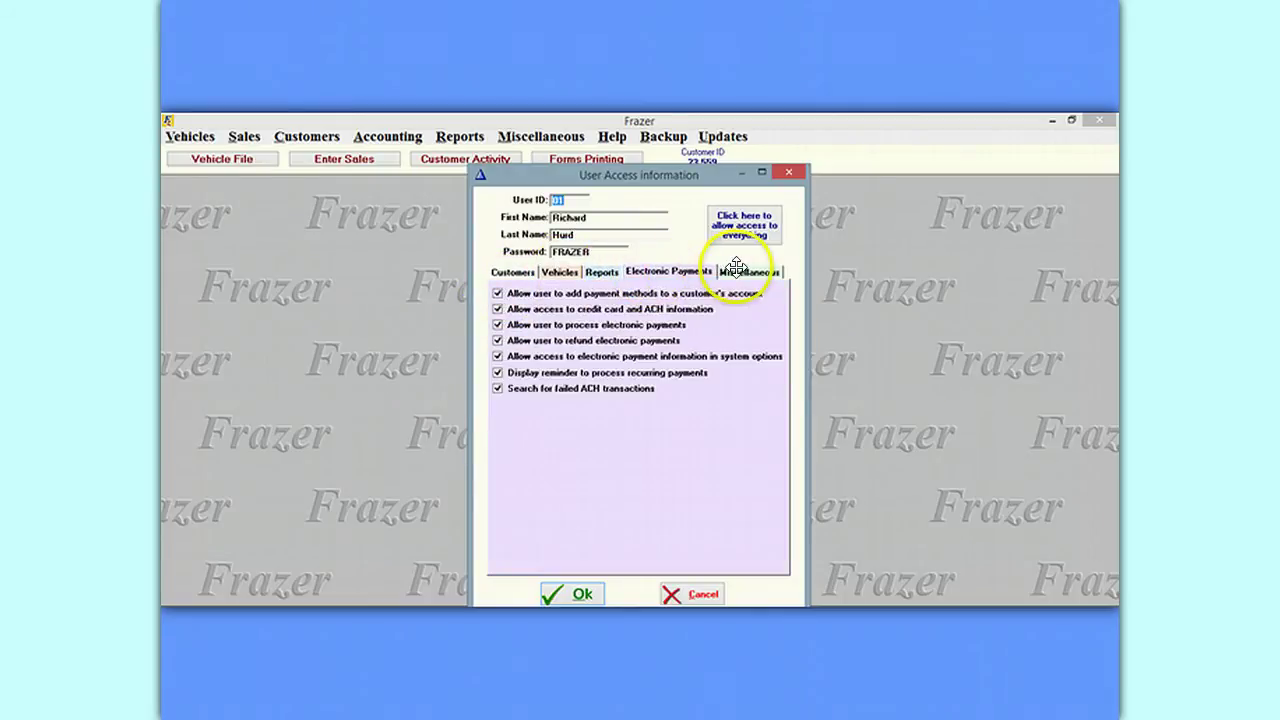
left_click(740, 271)
left_click(560, 271)
left_click(511, 272)
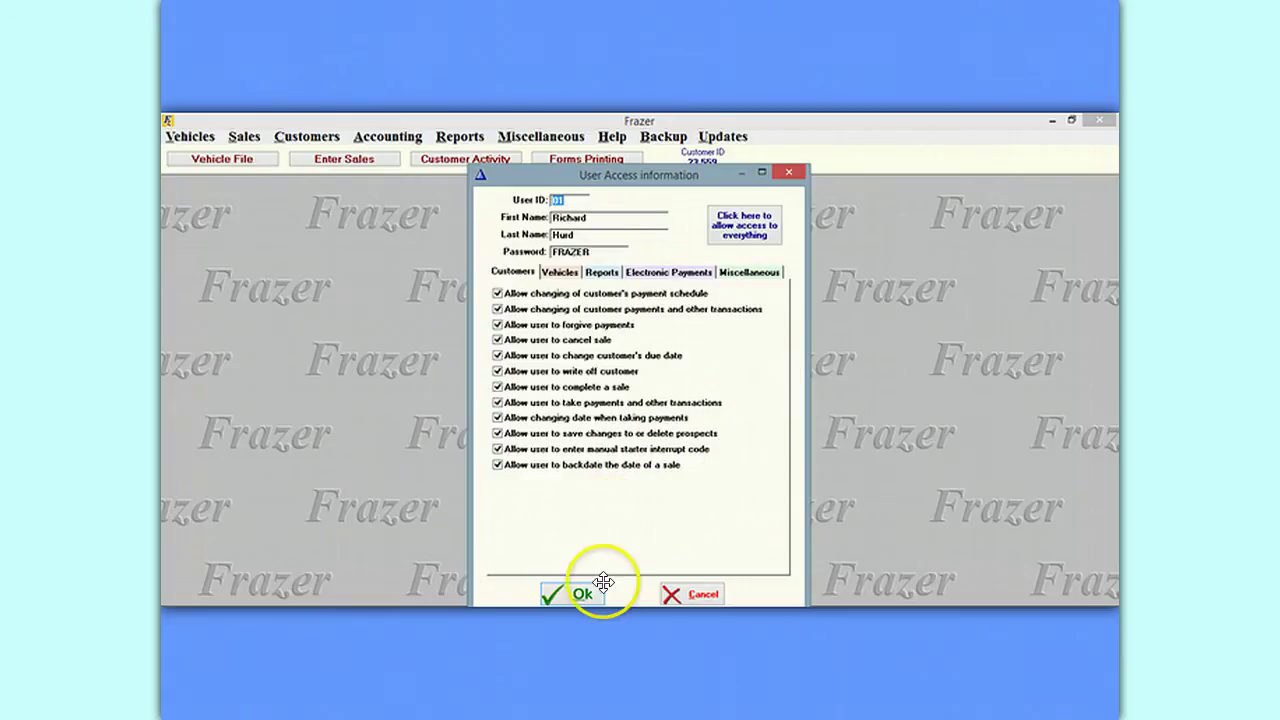
left_click(572, 592)
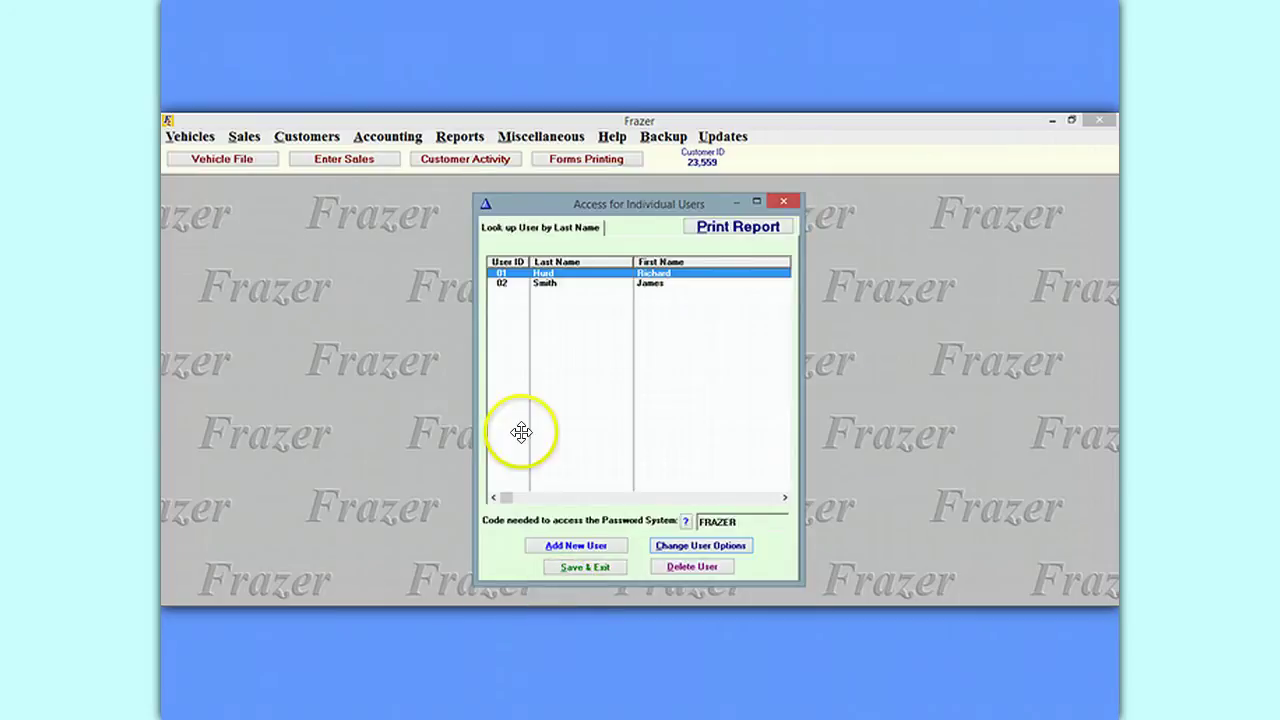
left_click(782, 200)
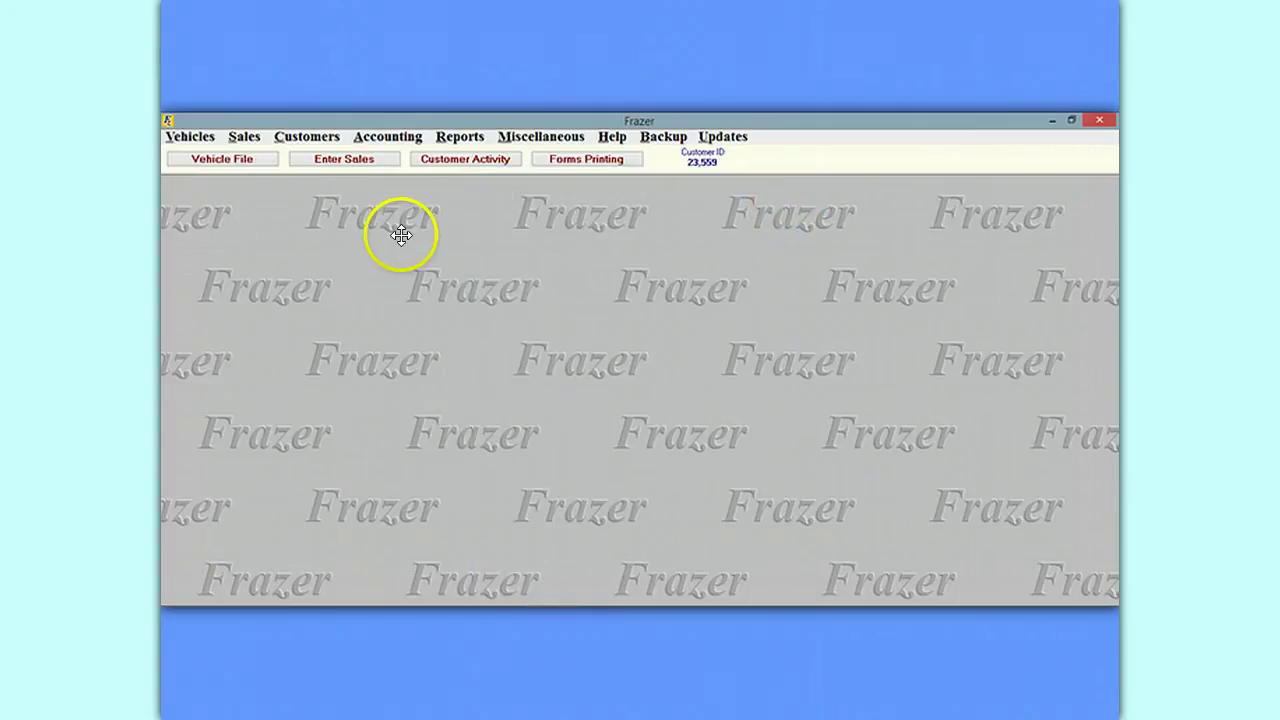
Start a new sale, trying Buy Here Pay Here and Wholesale before settling on Cash Sale.
left_click(345, 159)
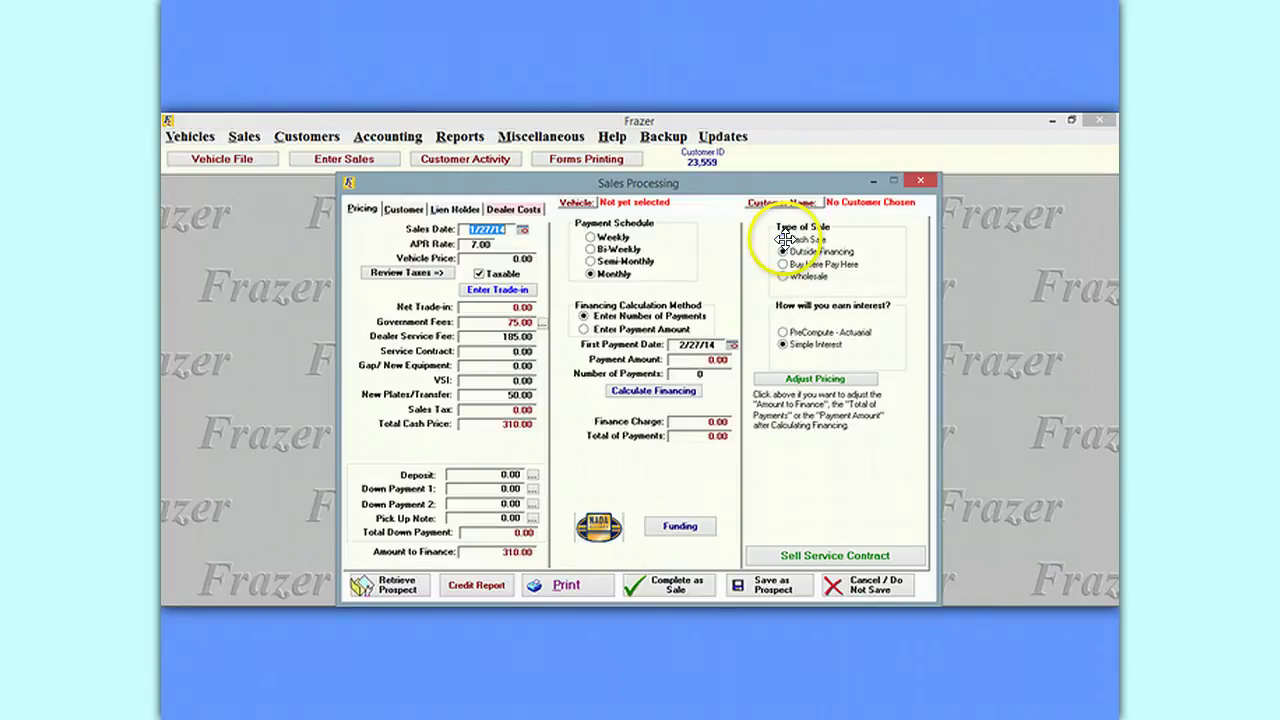
left_click(782, 240)
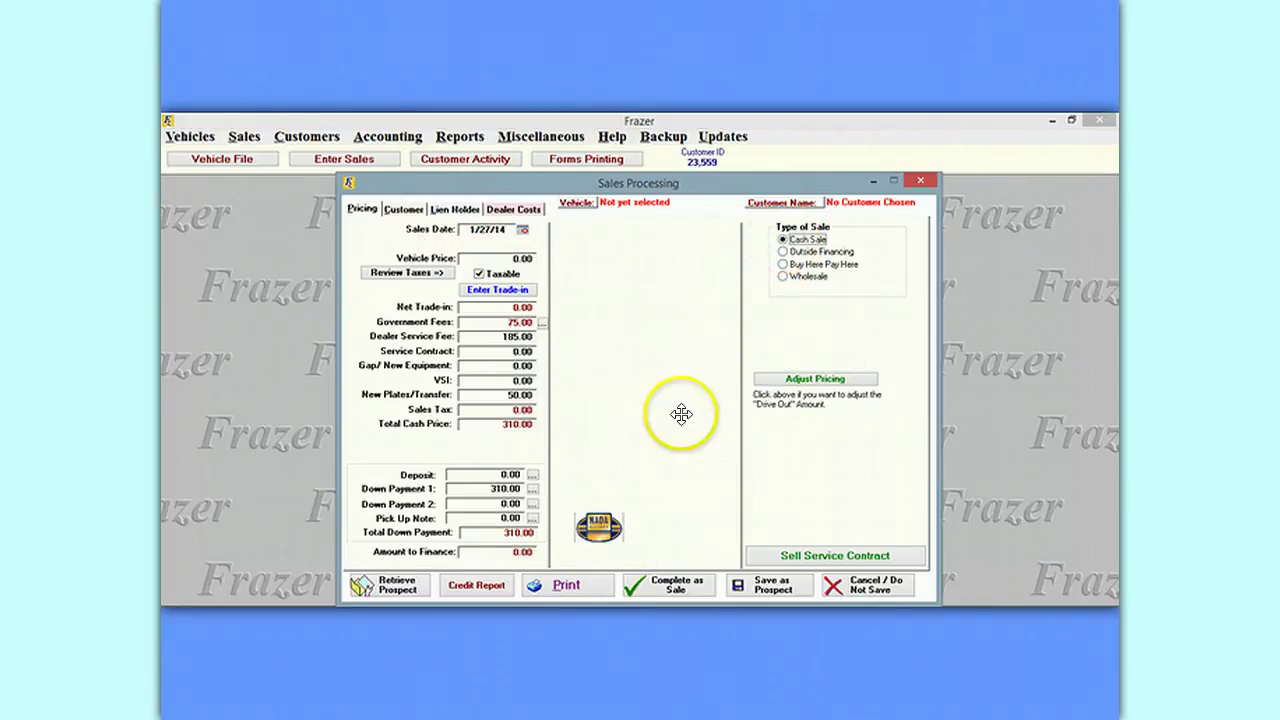
left_click(783, 264)
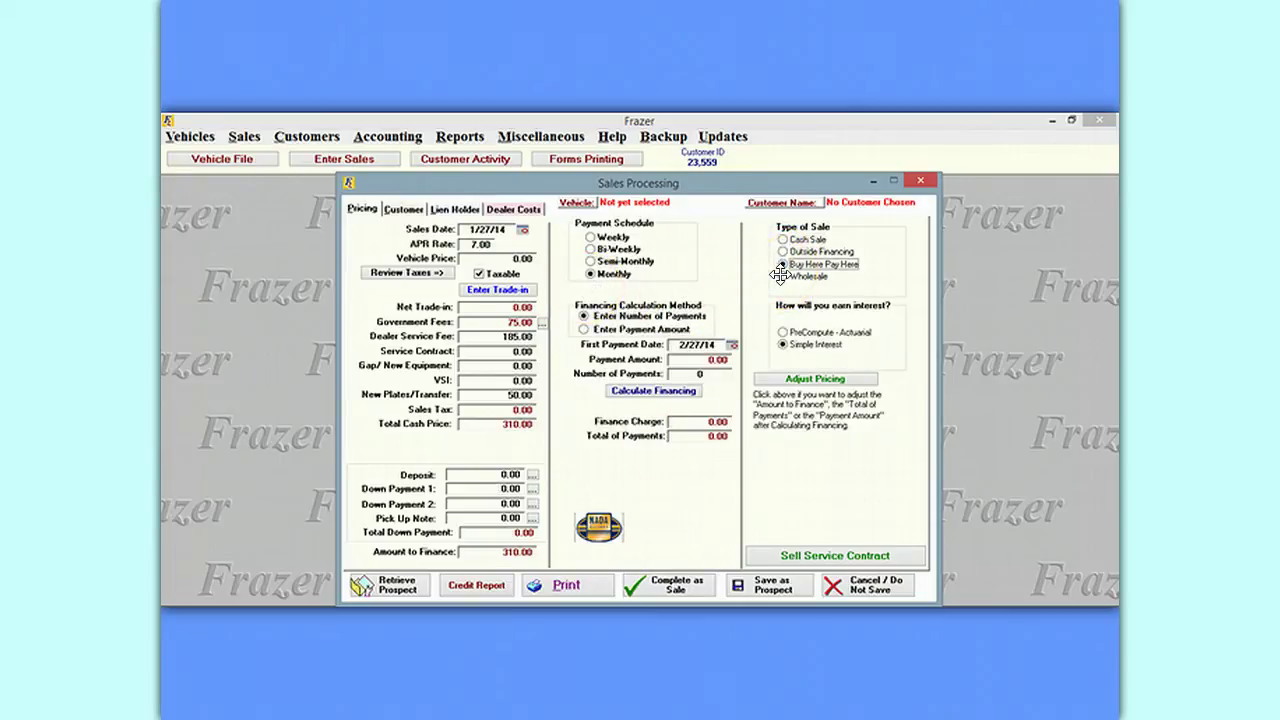
left_click(782, 276)
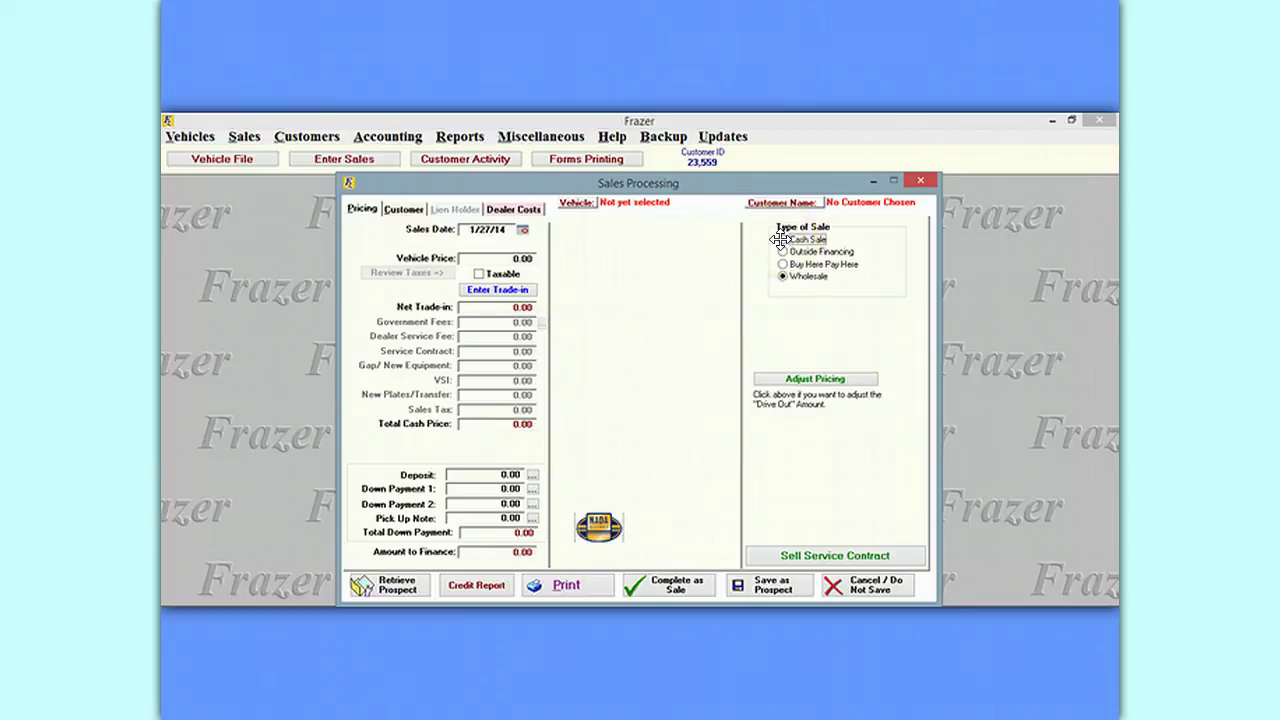
left_click(781, 240)
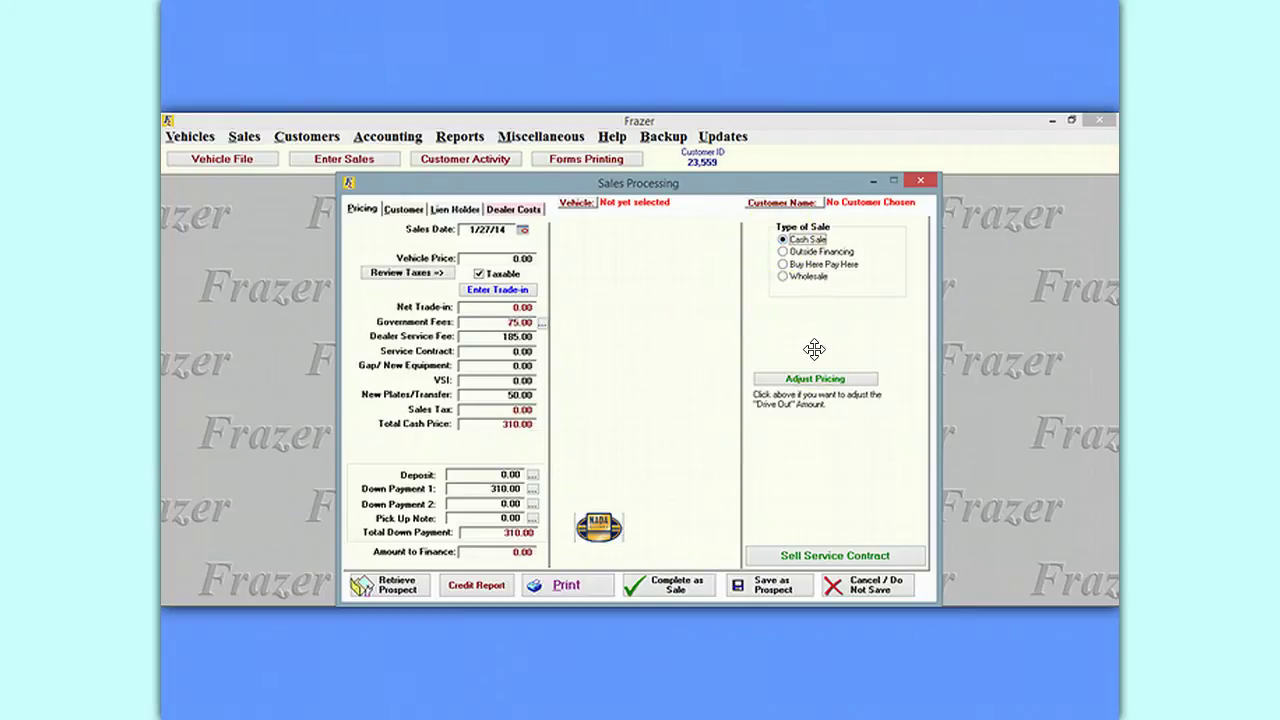
Put stock 10008, the 04 Volkswagen Passat, on the sale, keeping the existing deposit.
left_click(578, 203)
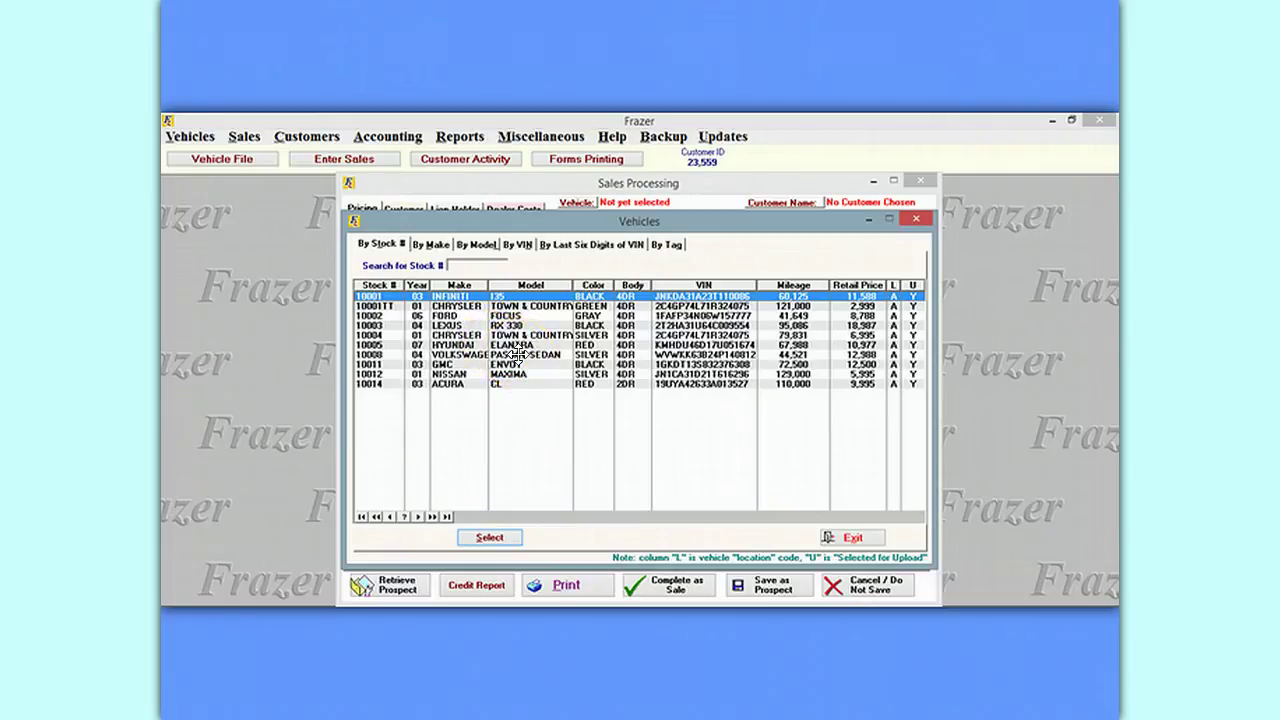
double_click(517, 354)
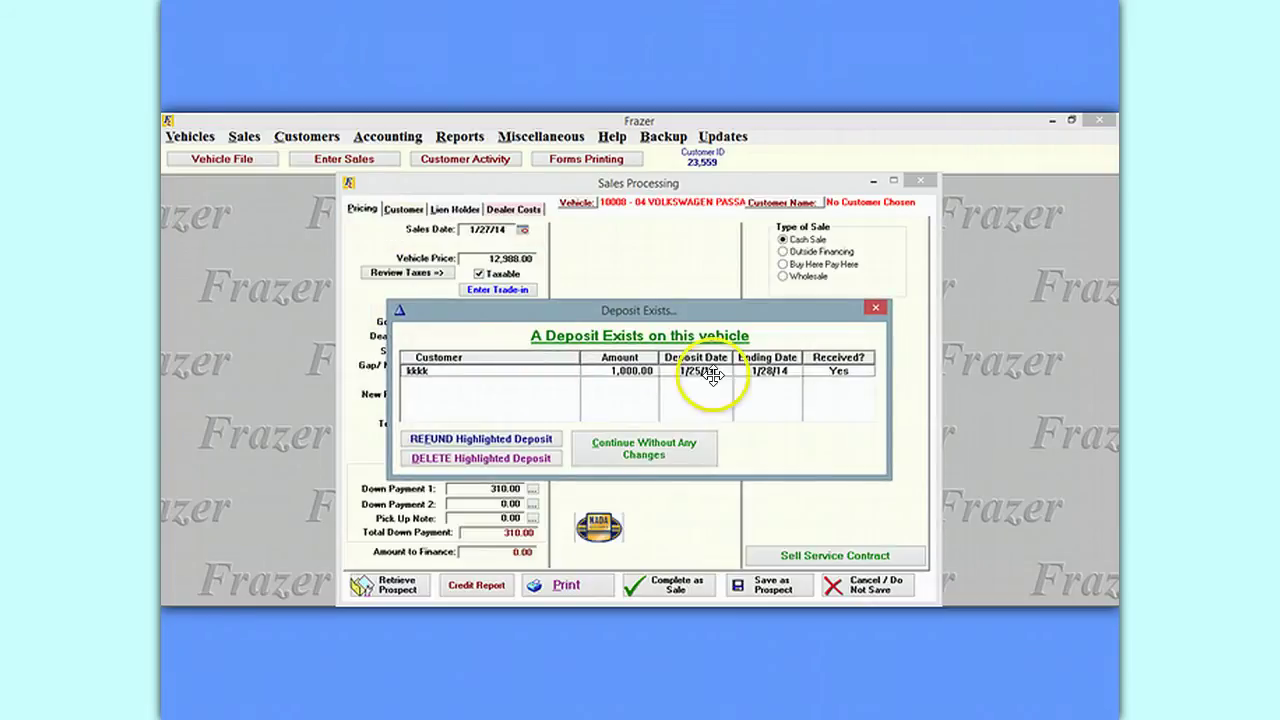
left_click(640, 450)
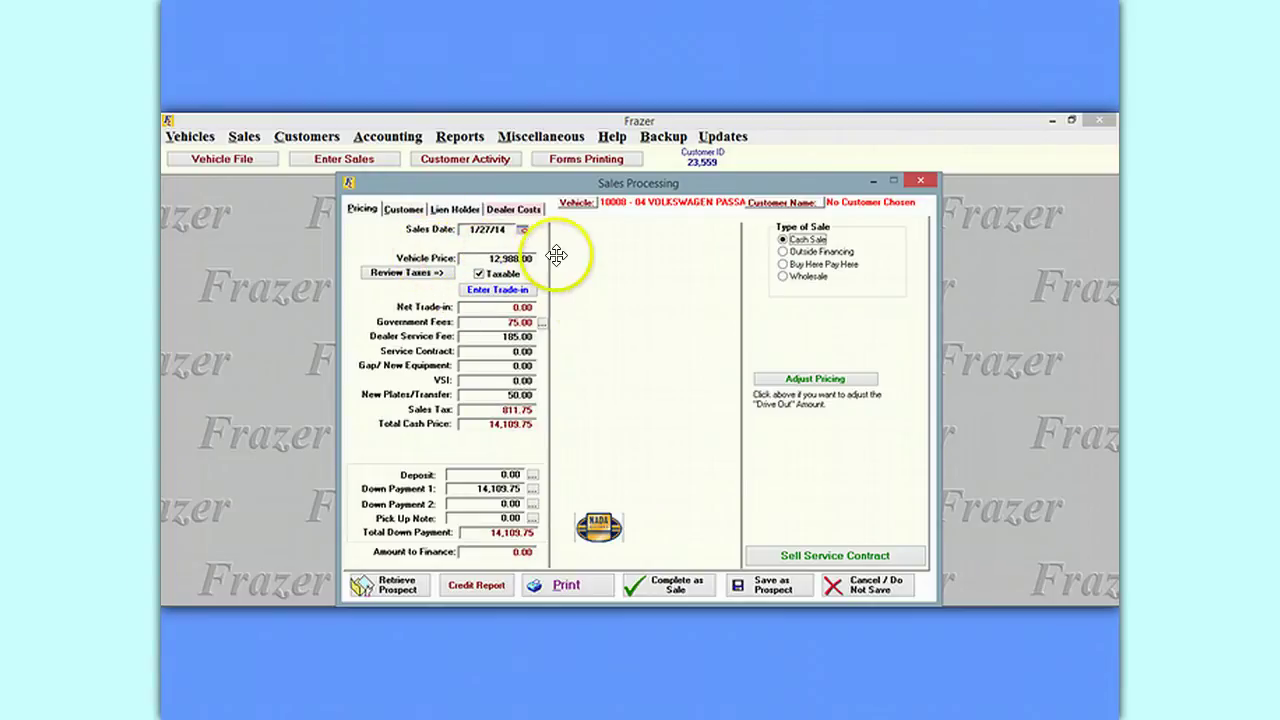
Lower the vehicle price to 12,500.00 and keep the sale taxable at 6.25% (781.25).
left_click(490, 258)
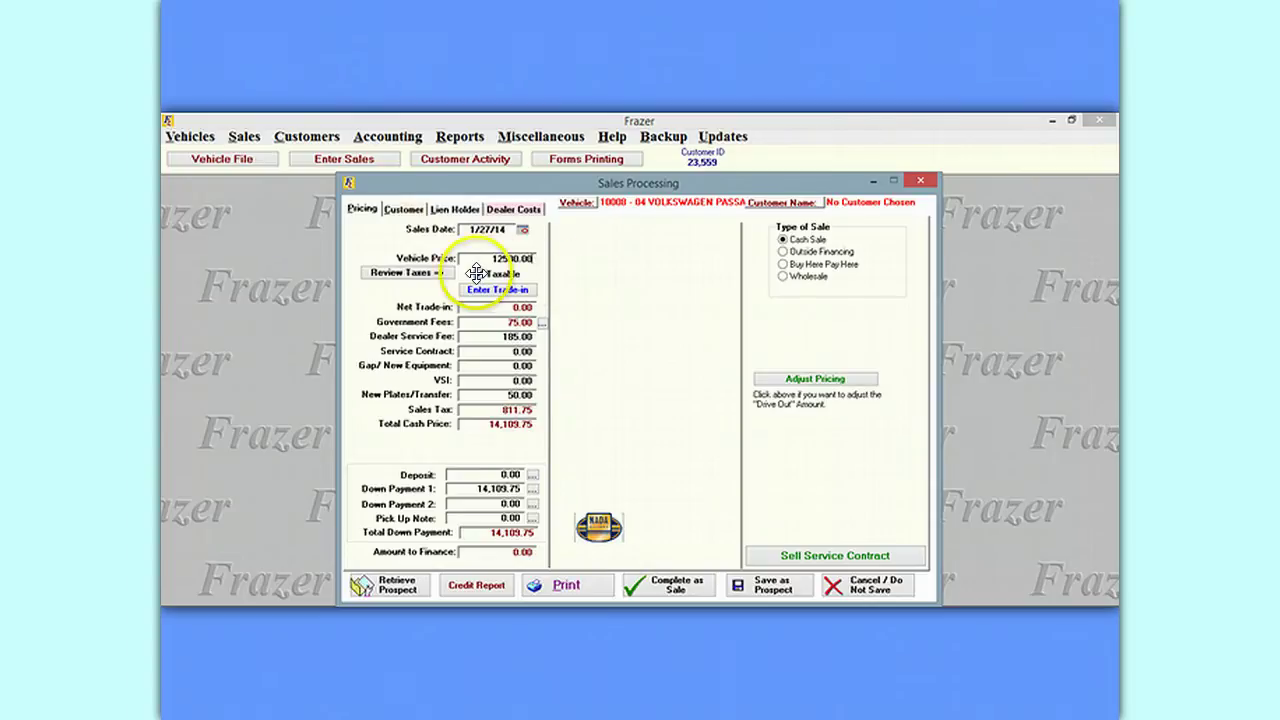
left_click(536, 271)
left_click(420, 272)
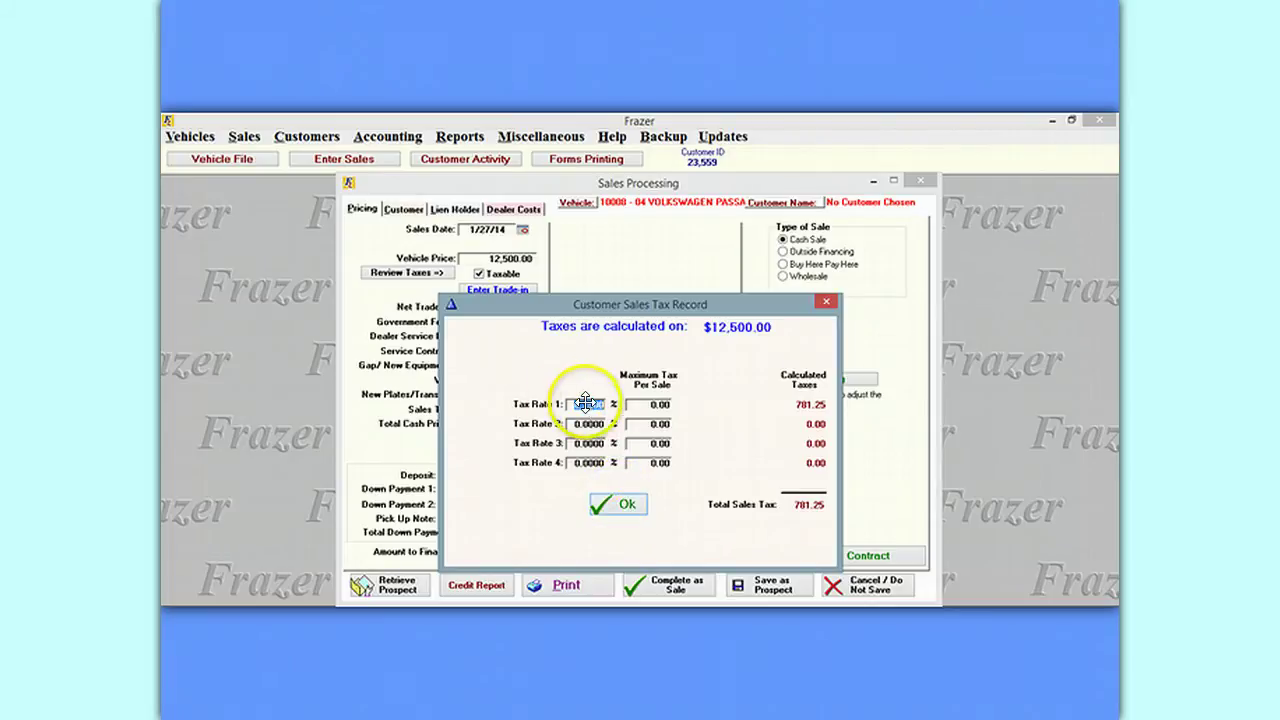
left_click(631, 502)
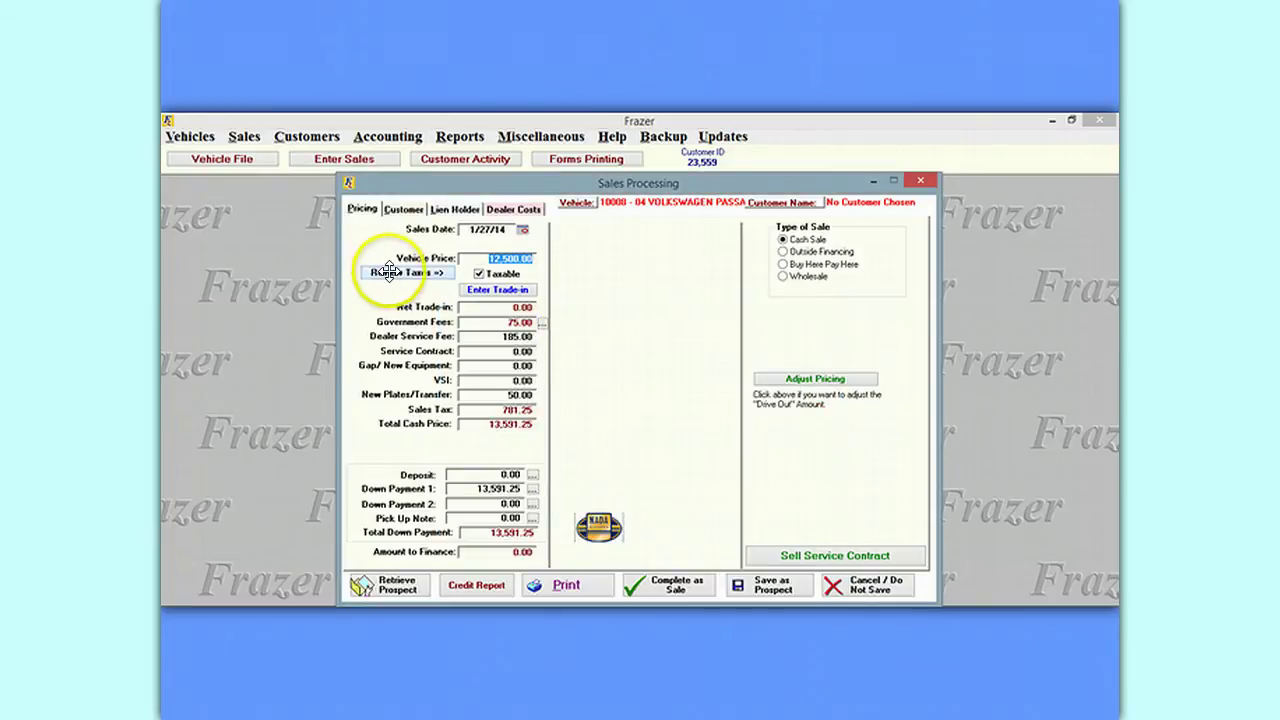
left_click(481, 275)
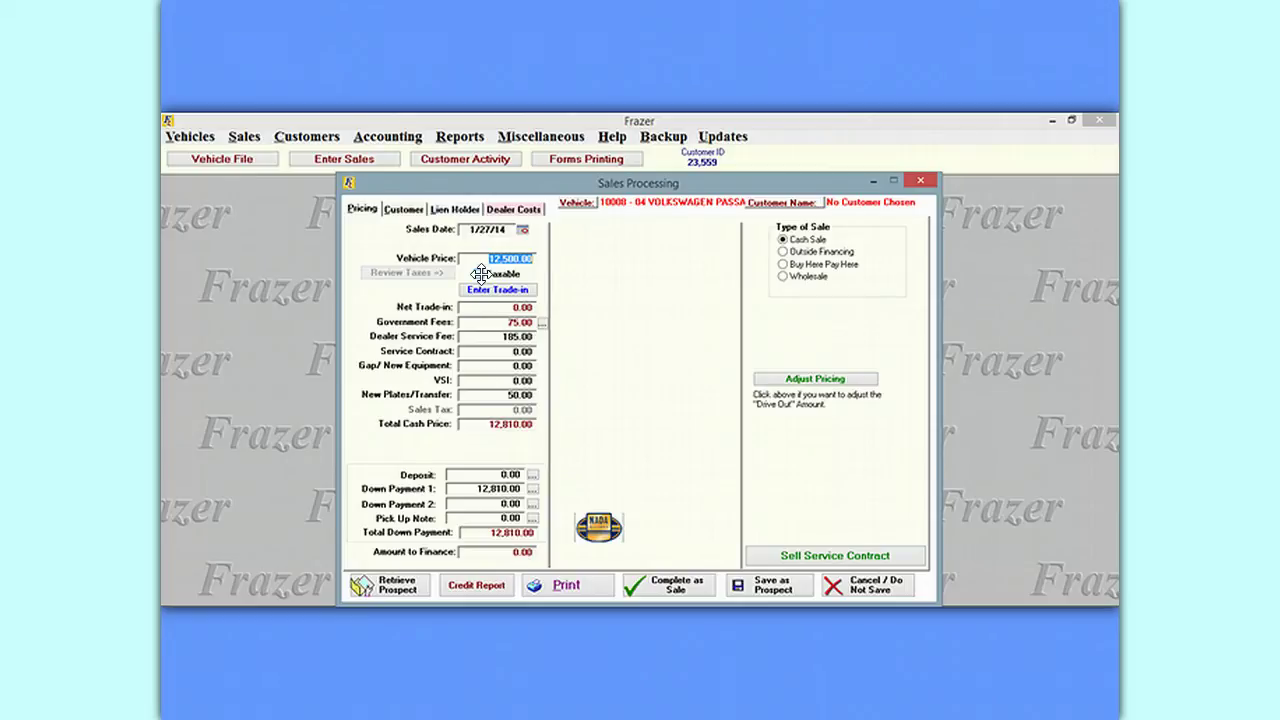
left_click(480, 274)
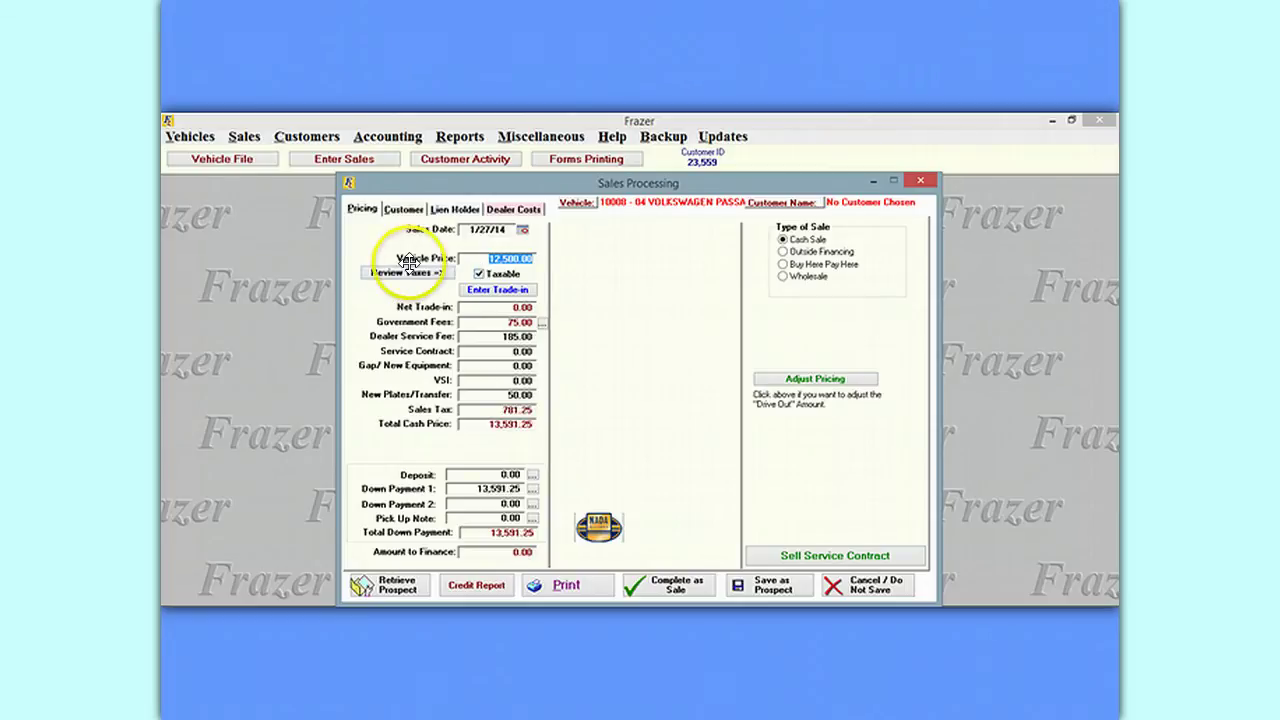
Open the trade-in form and mark a pay-off owed on the first trade-in.
left_click(500, 290)
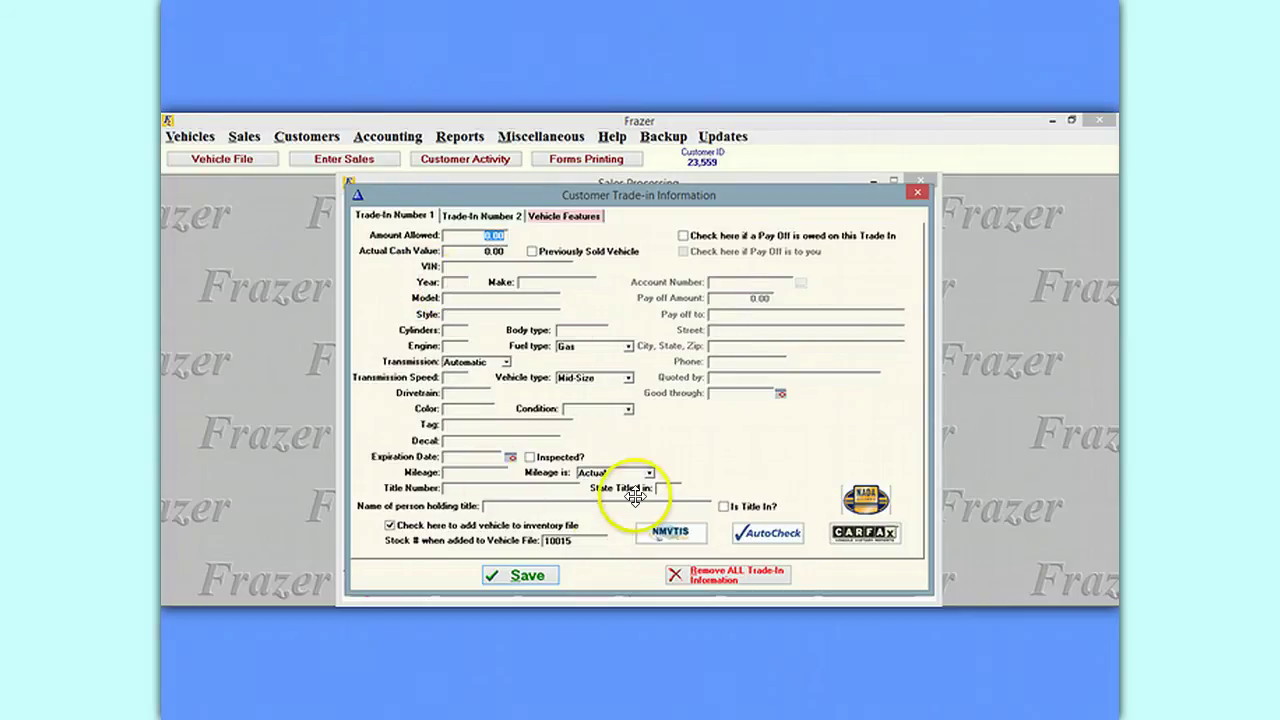
left_click(683, 234)
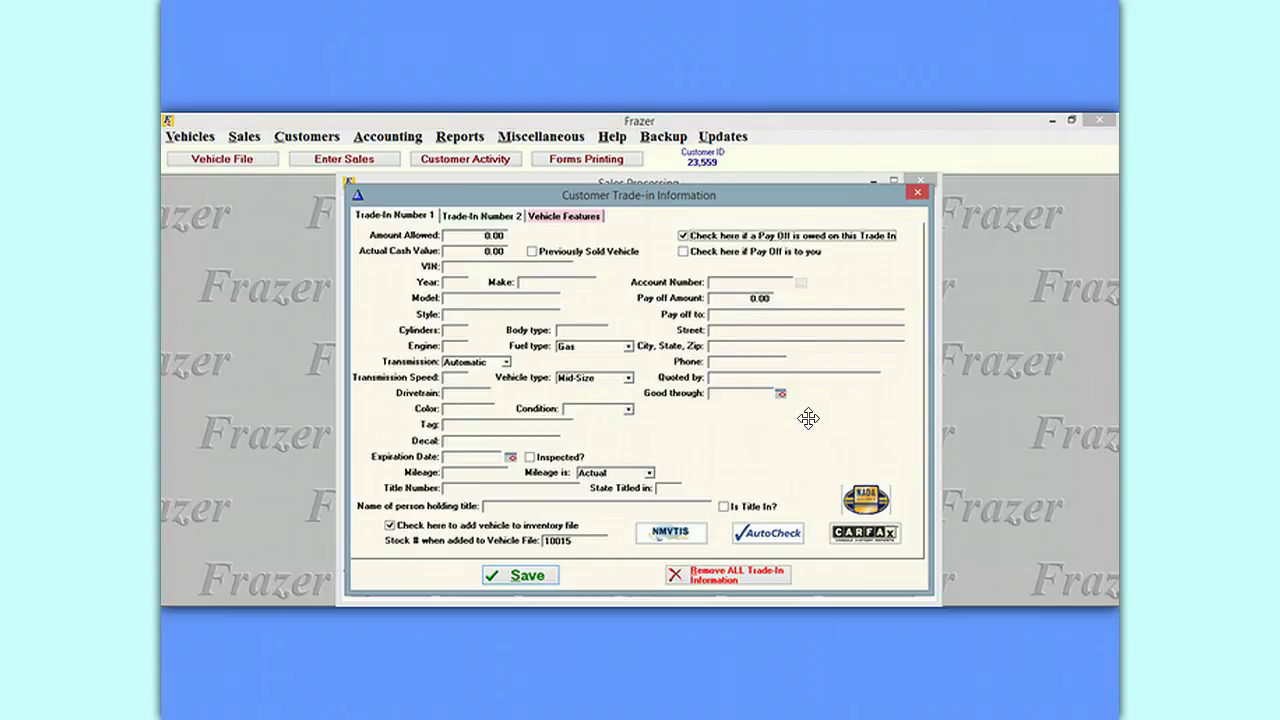
Browse the second trade-in and features tabs, then request NADA values for the first trade-in.
left_click(469, 214)
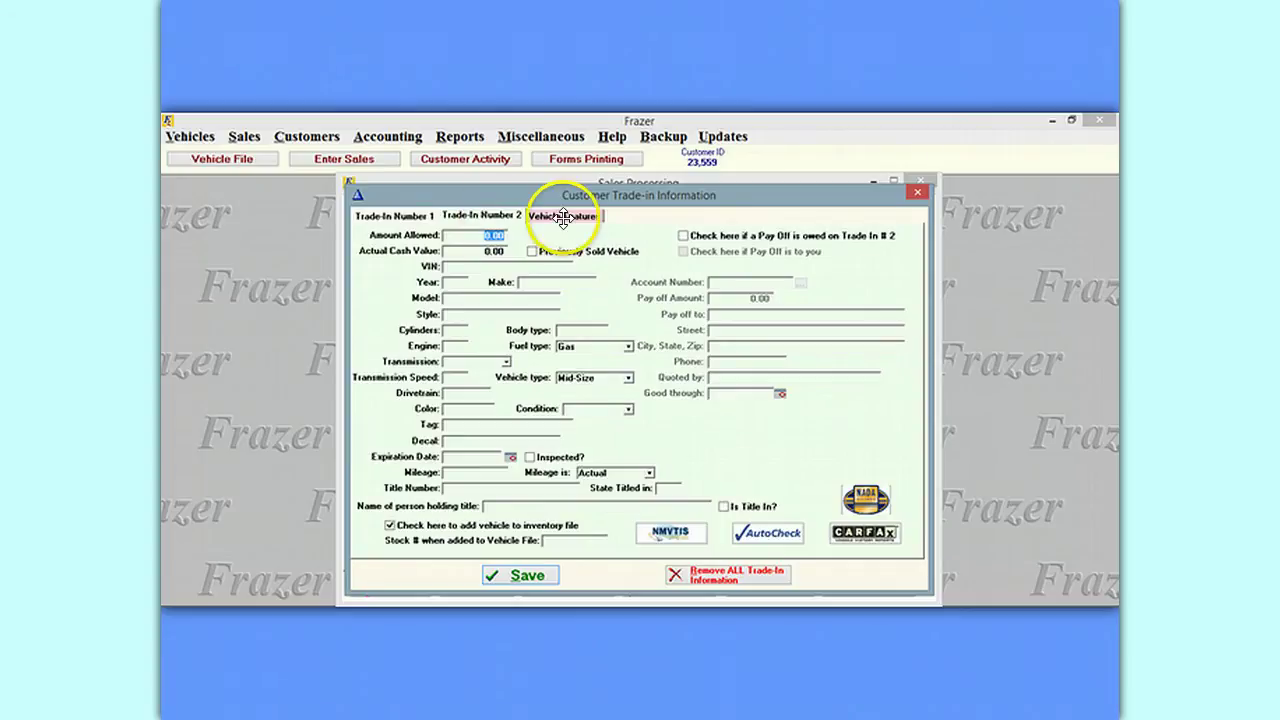
left_click(565, 216)
left_click(489, 340)
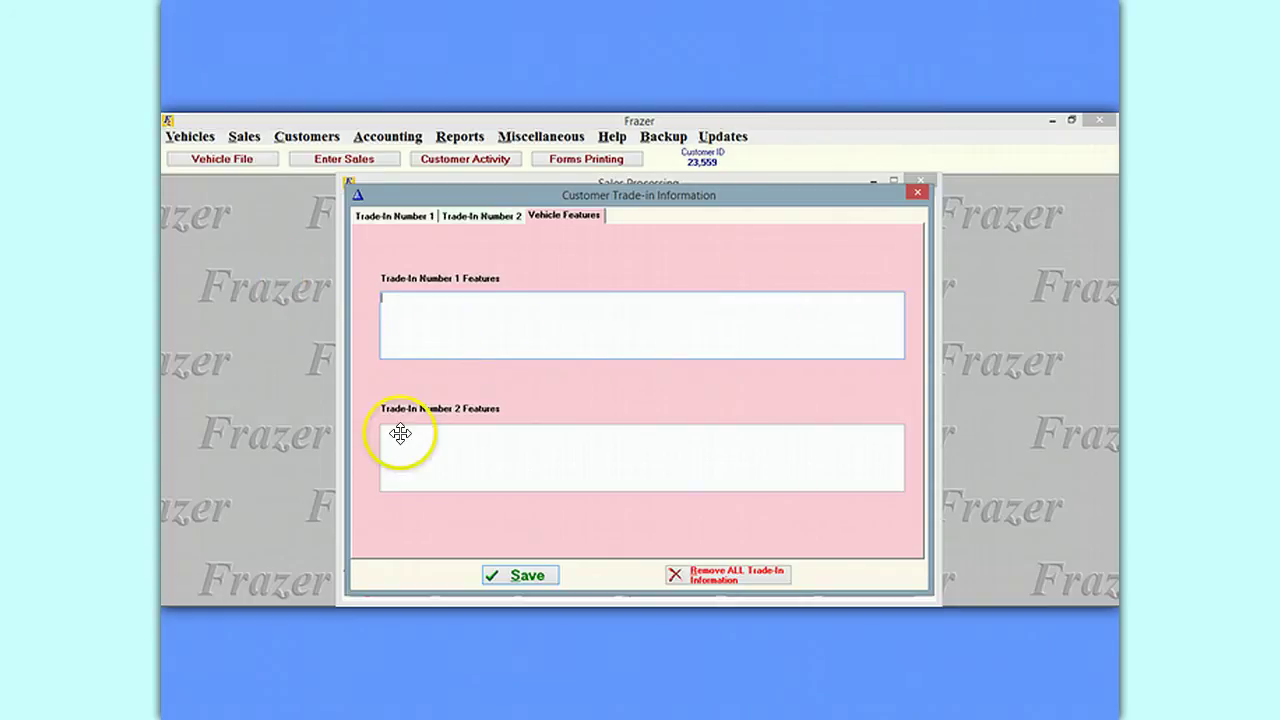
left_click(398, 215)
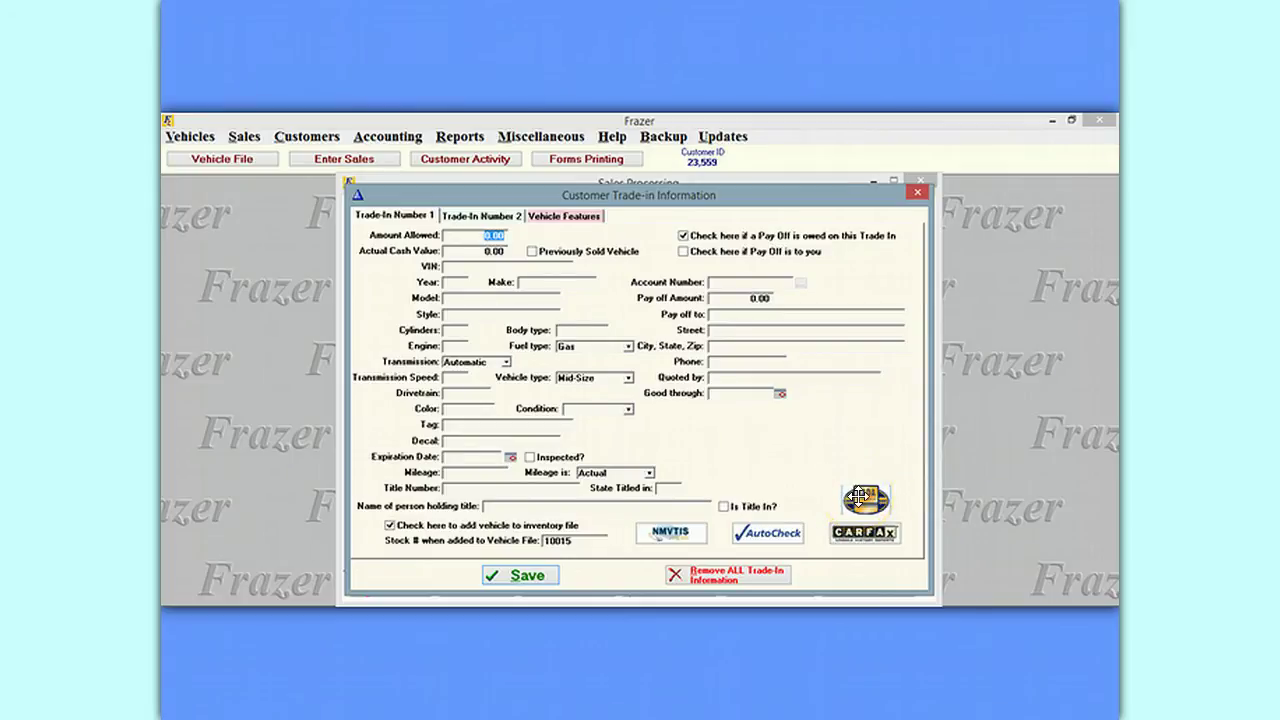
left_click(858, 497)
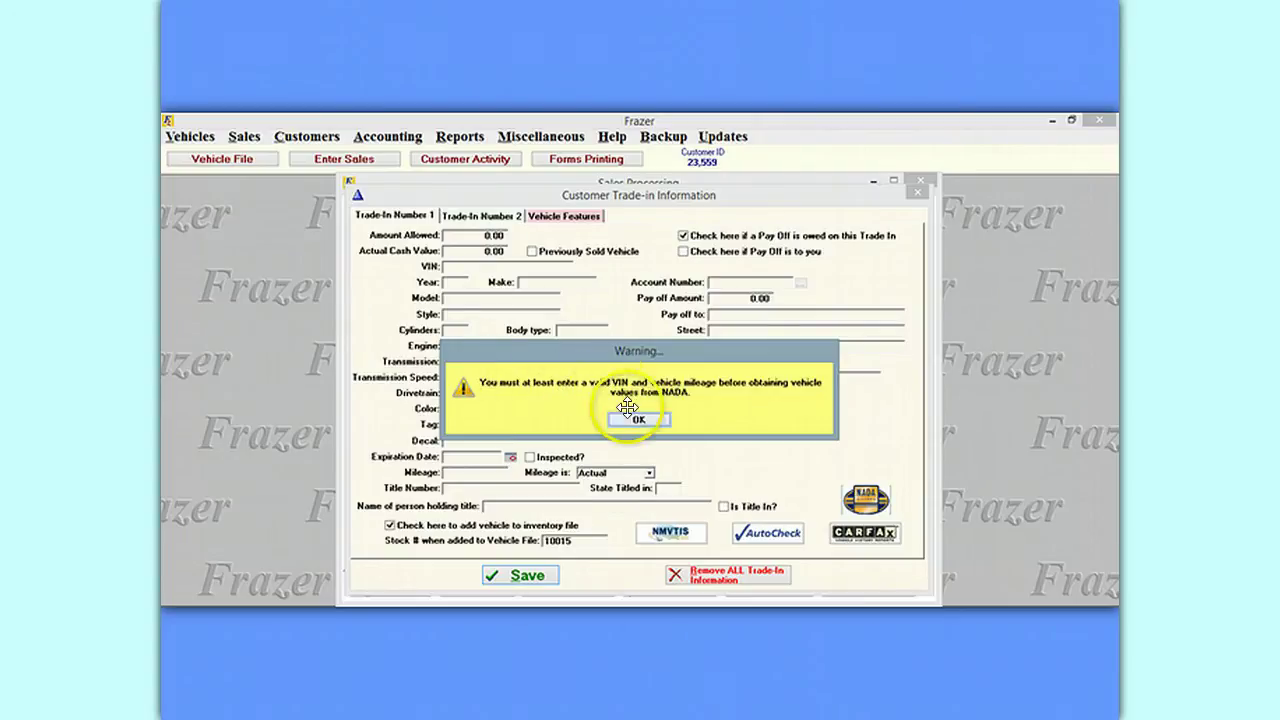
Dismiss the VIN warning, try CARFAX and AutoCheck, then close the trade-in form without a trade.
left_click(643, 419)
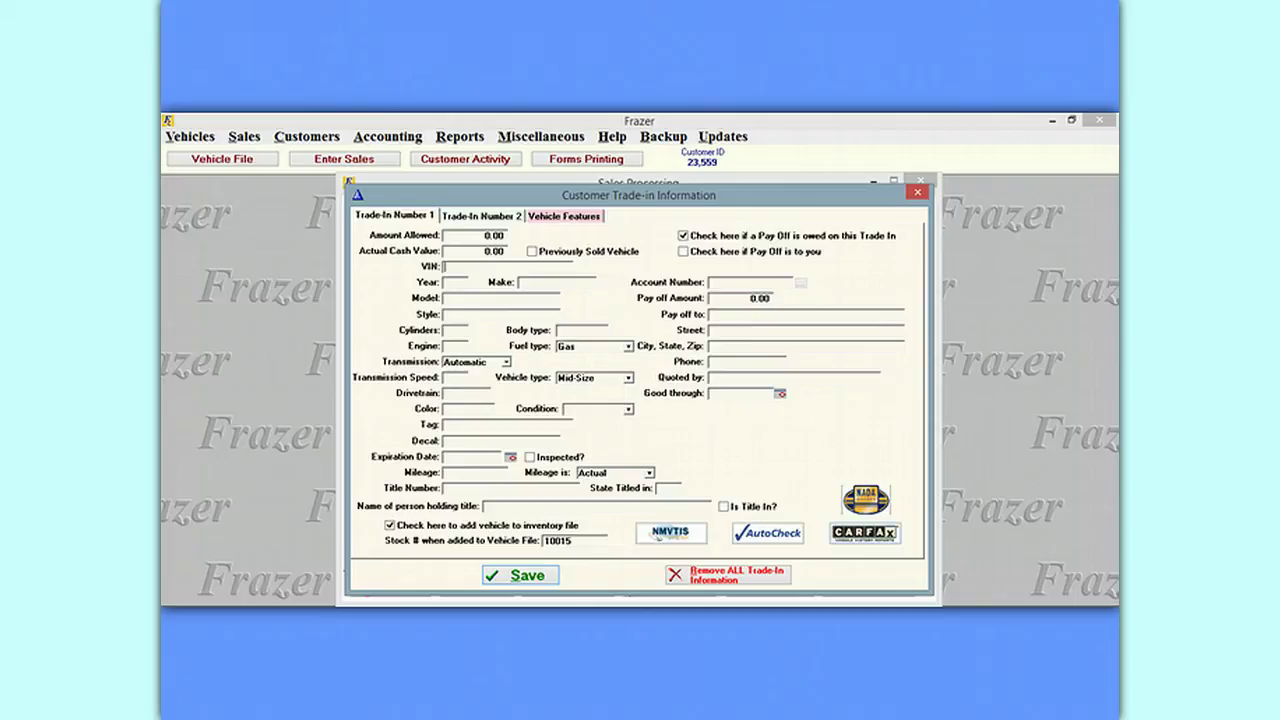
left_click(864, 532)
left_click(786, 536)
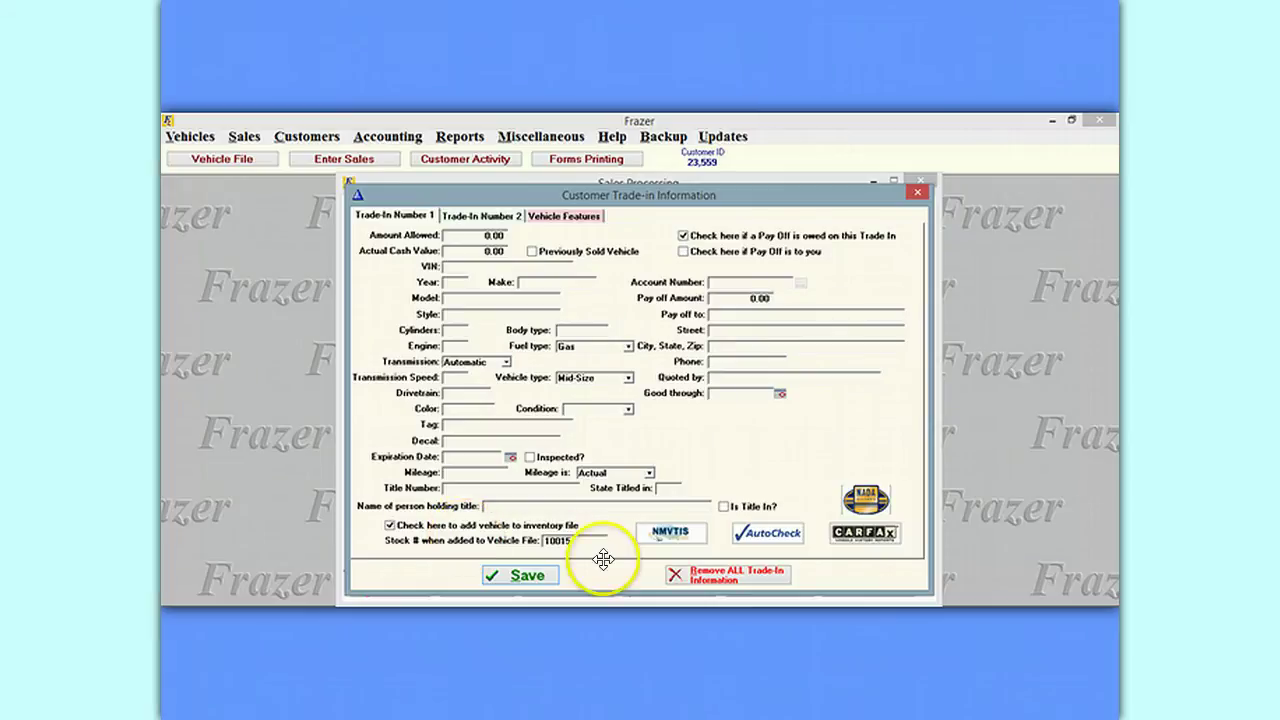
left_click(747, 572)
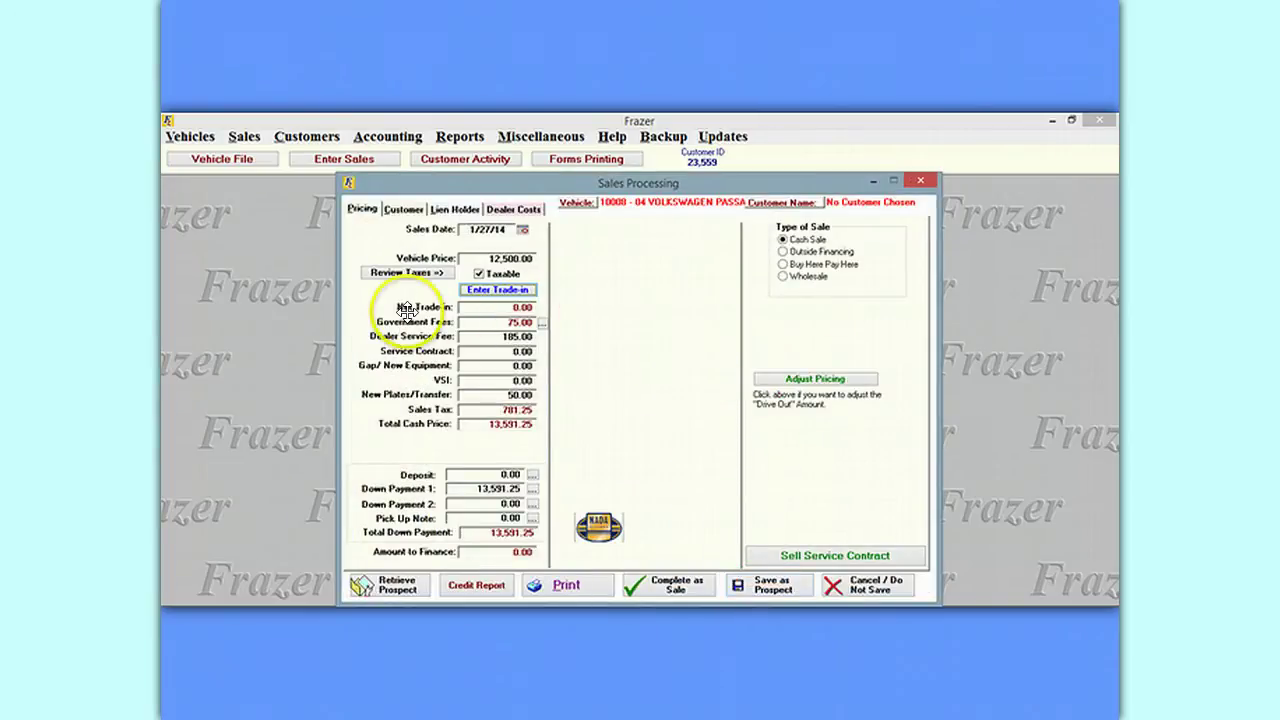
left_click(543, 323)
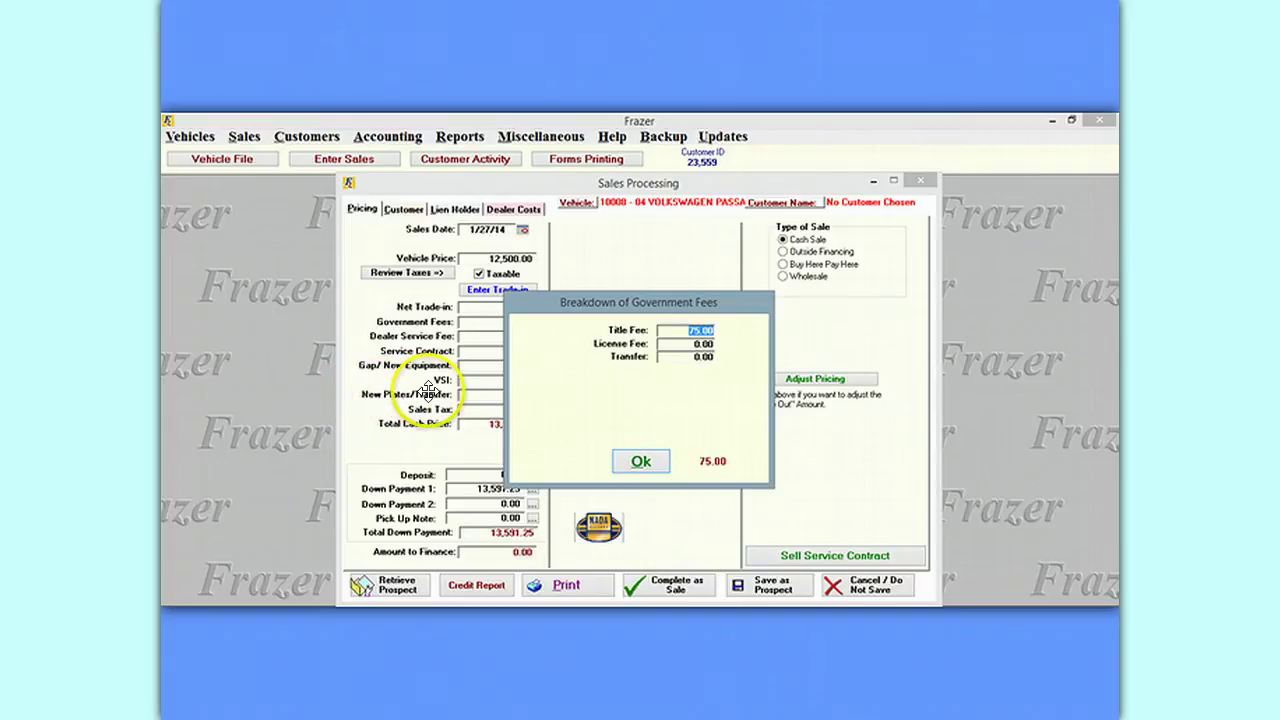
left_click(641, 461)
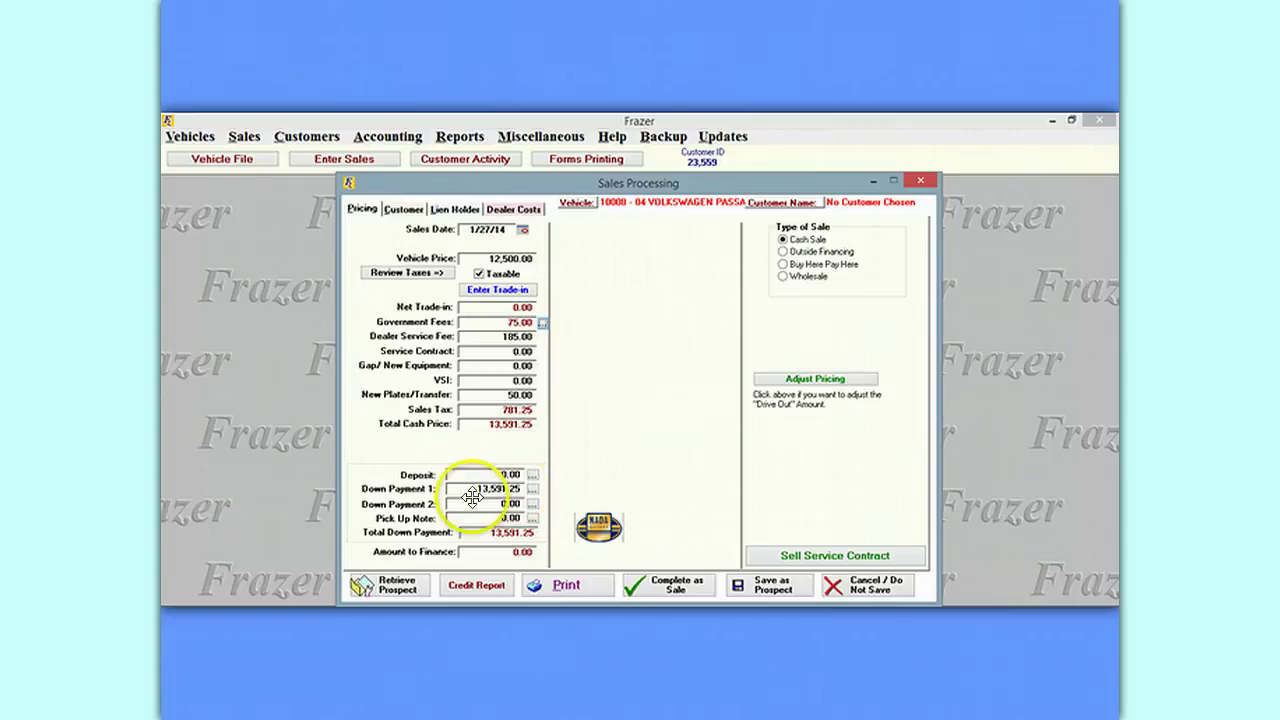
left_click(531, 488)
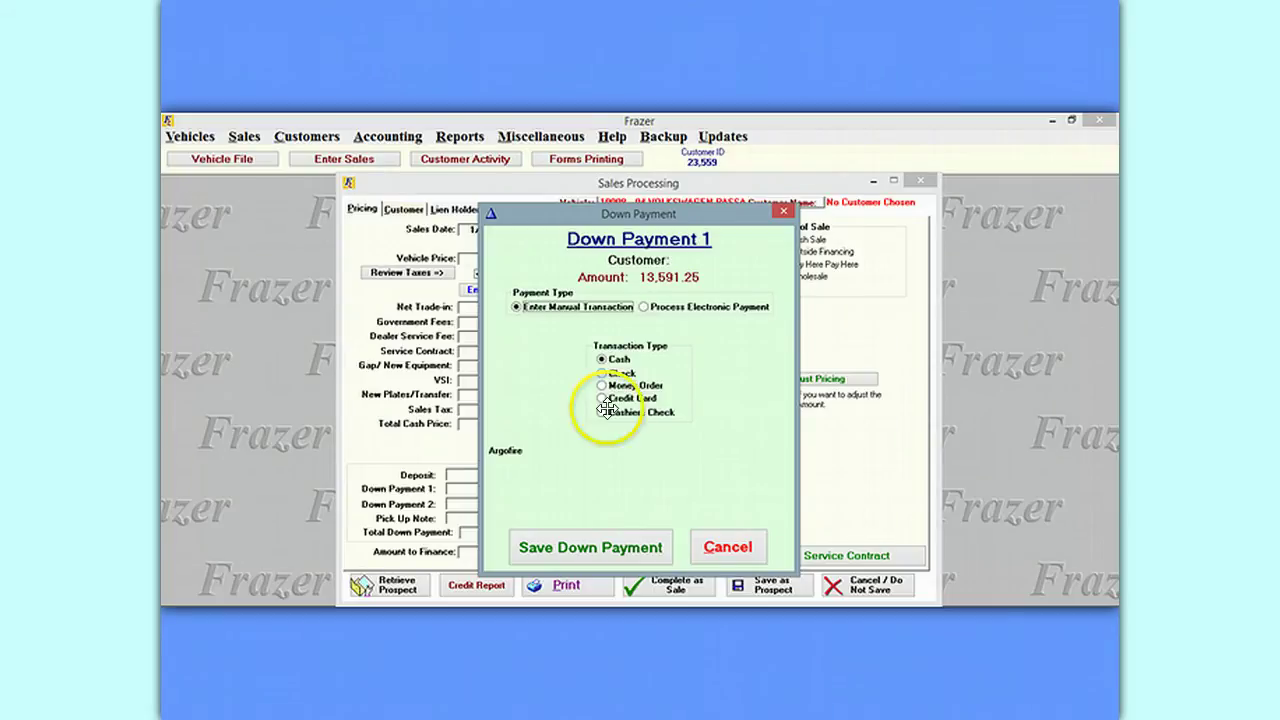
left_click(720, 543)
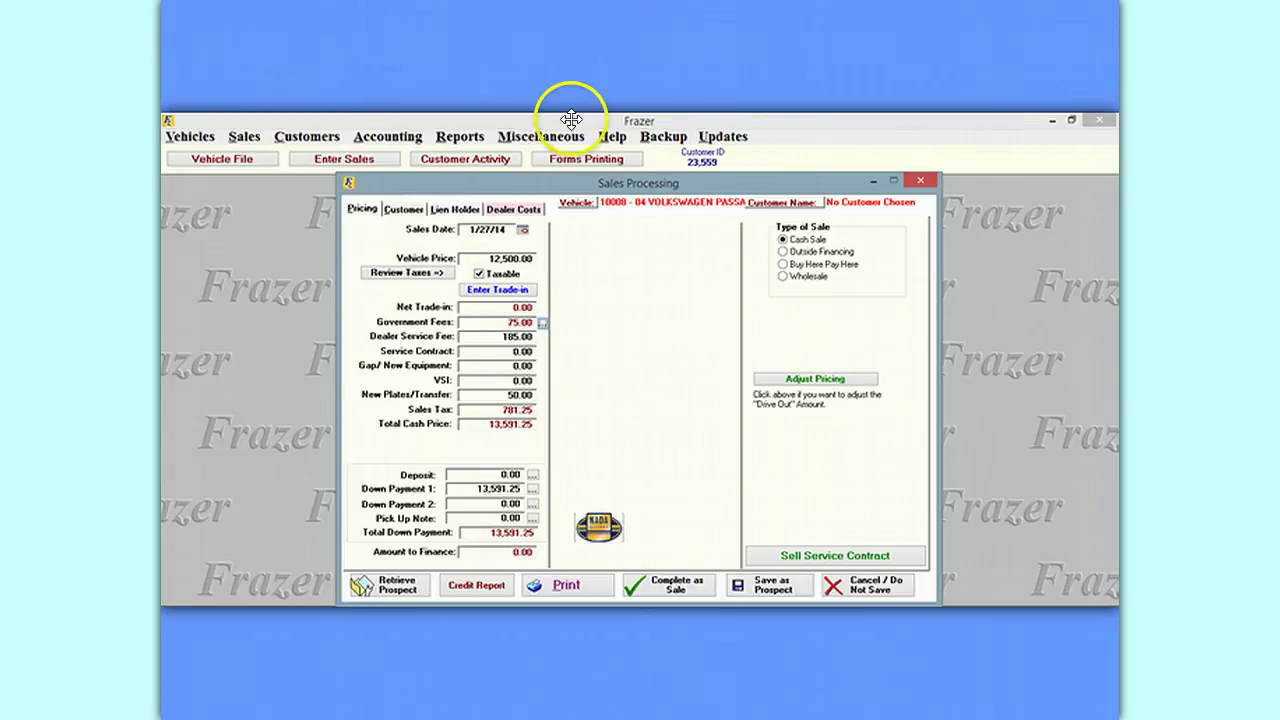
left_click(540, 136)
left_click(420, 152)
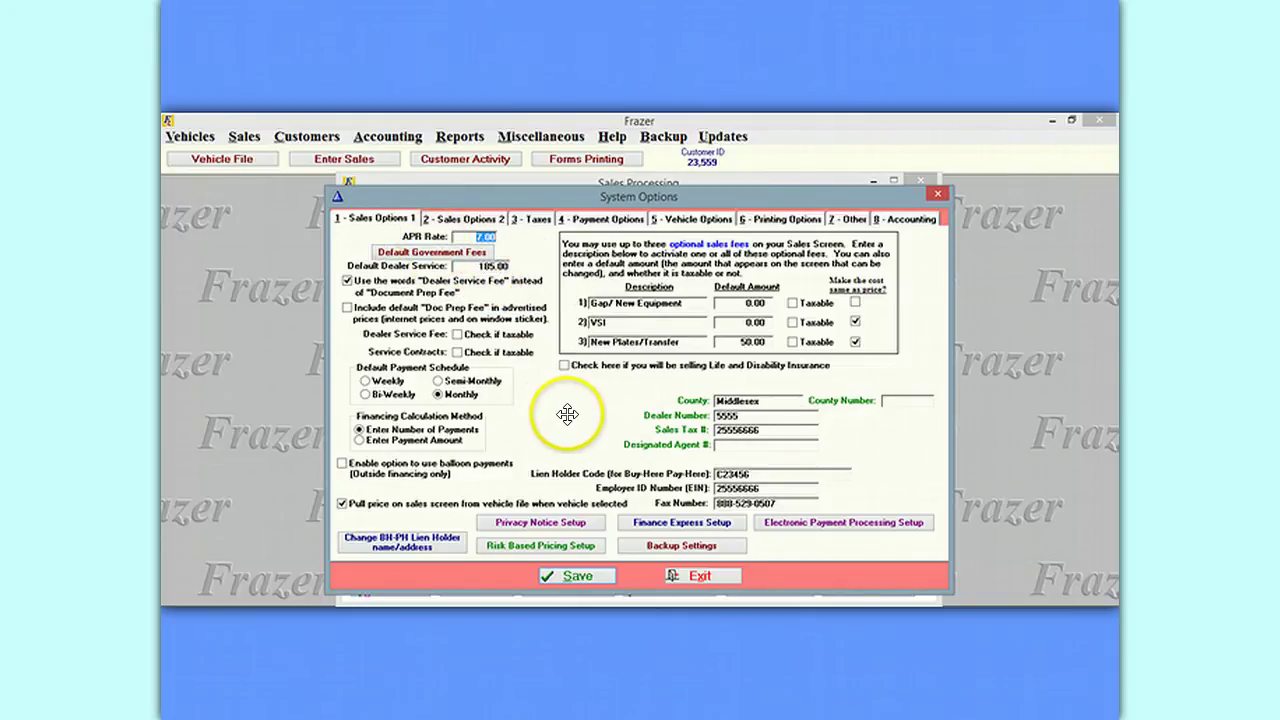
left_click(935, 190)
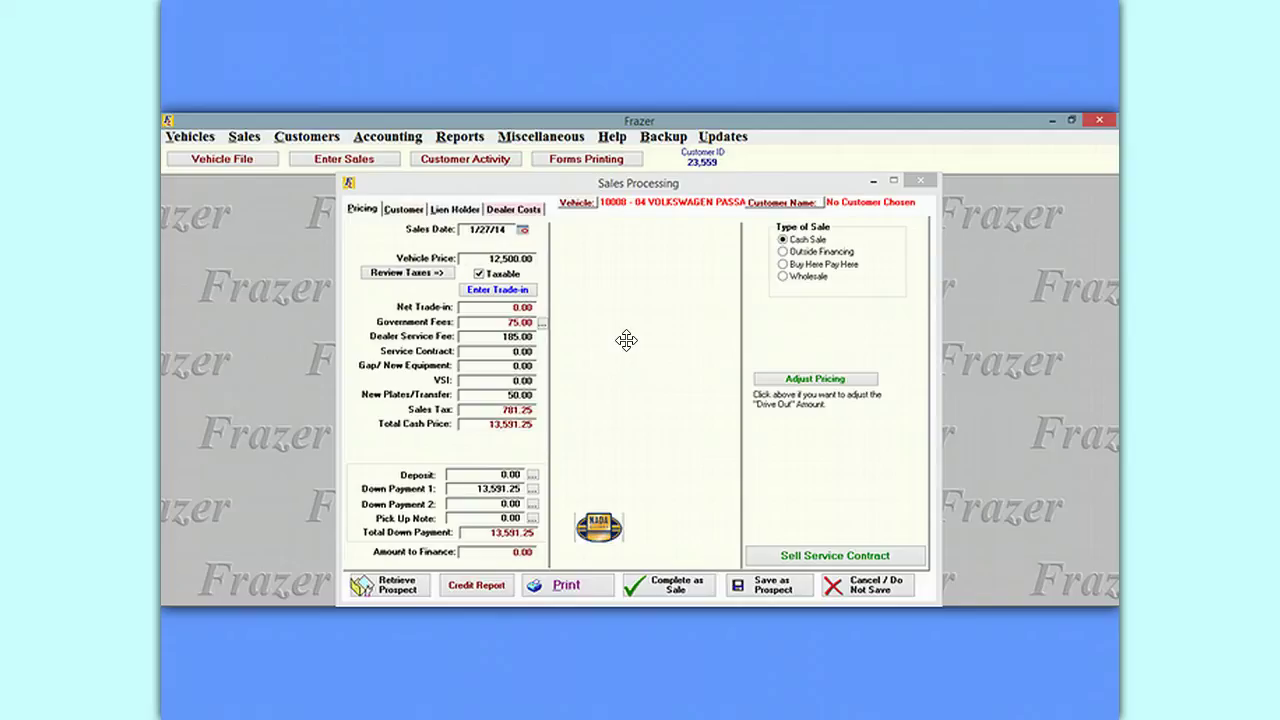
Make the sale non-taxable and set Title Fee and New Plates/Transfer to 0.
left_click(476, 270)
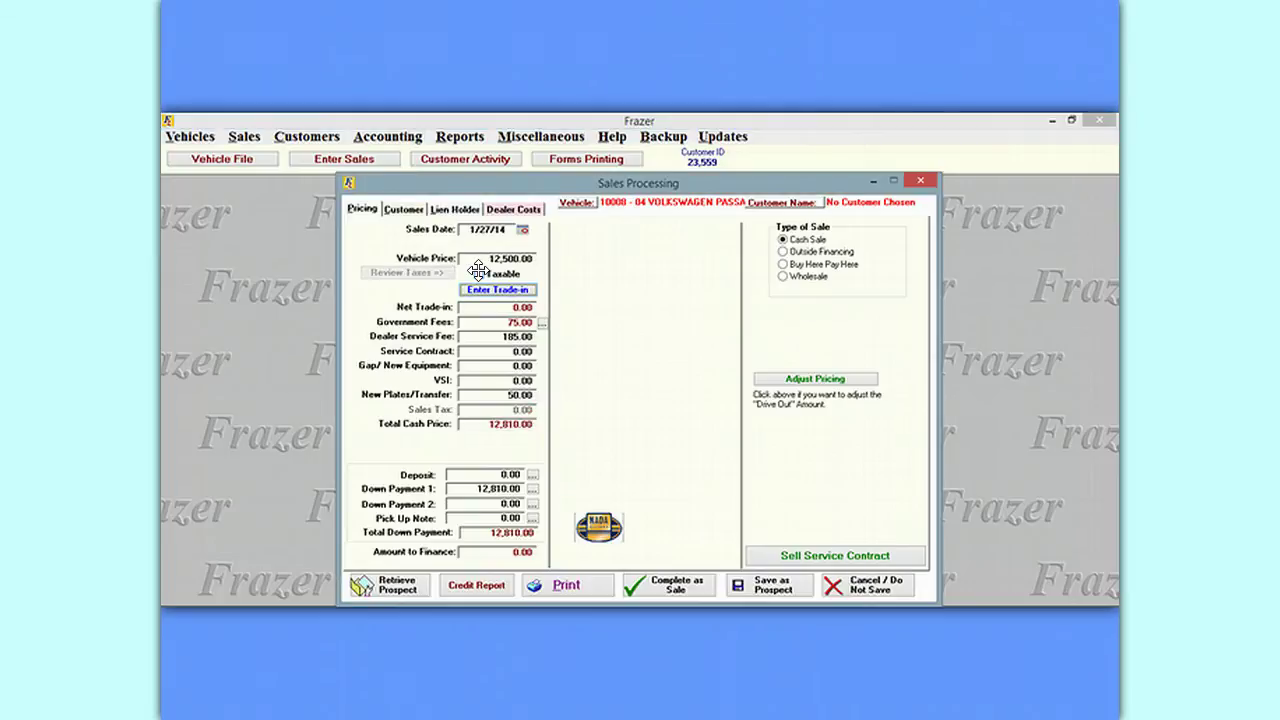
left_click(478, 270)
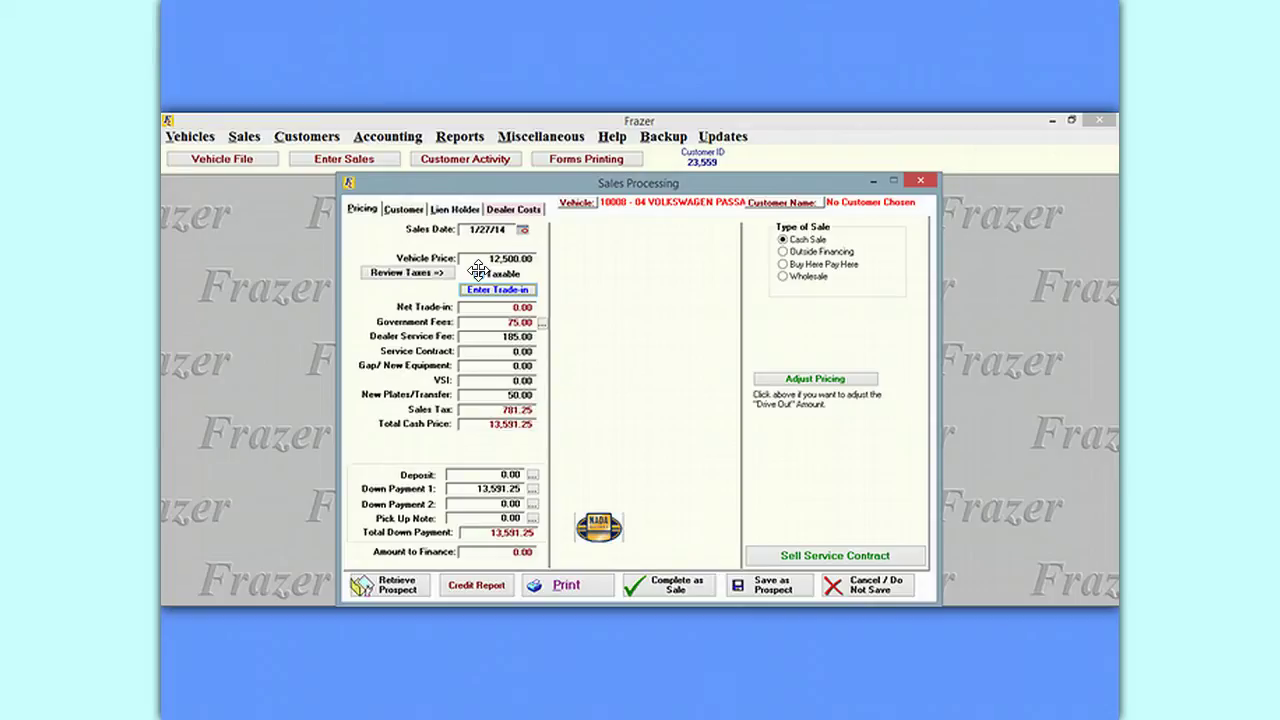
left_click(478, 270)
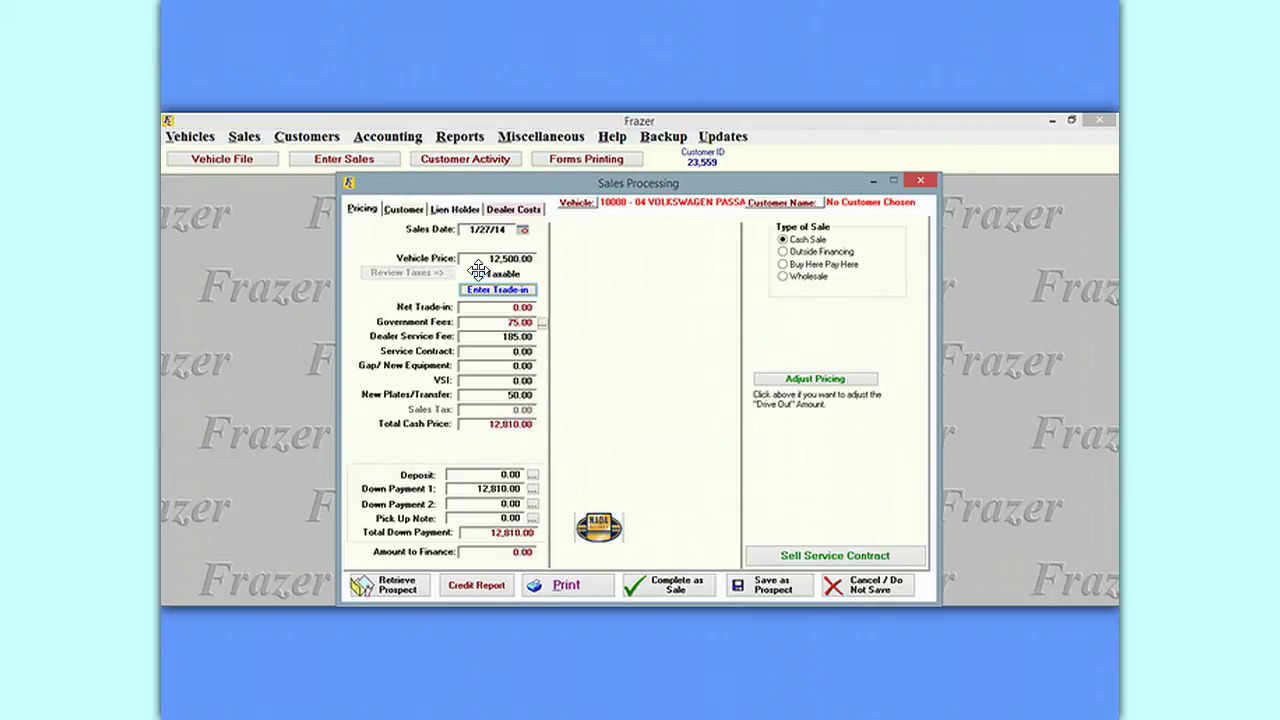
left_click(543, 319)
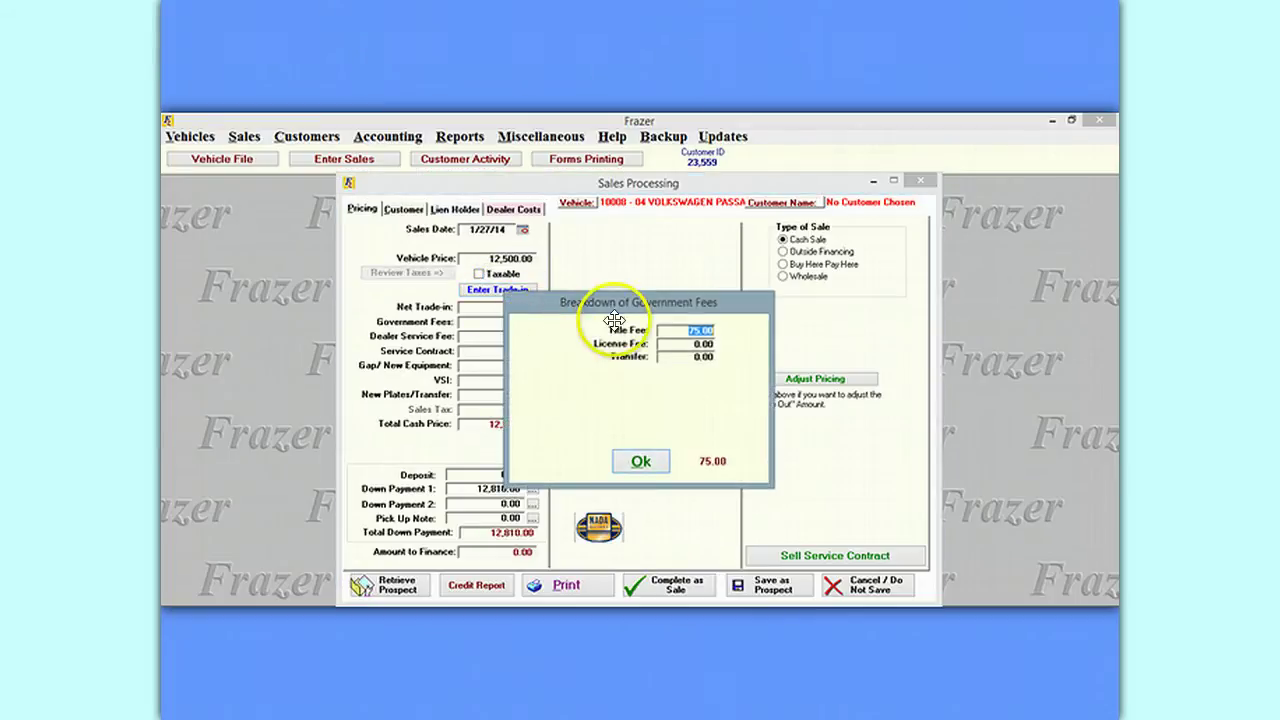
type("0")
left_click(637, 460)
left_click(497, 390)
type("0")
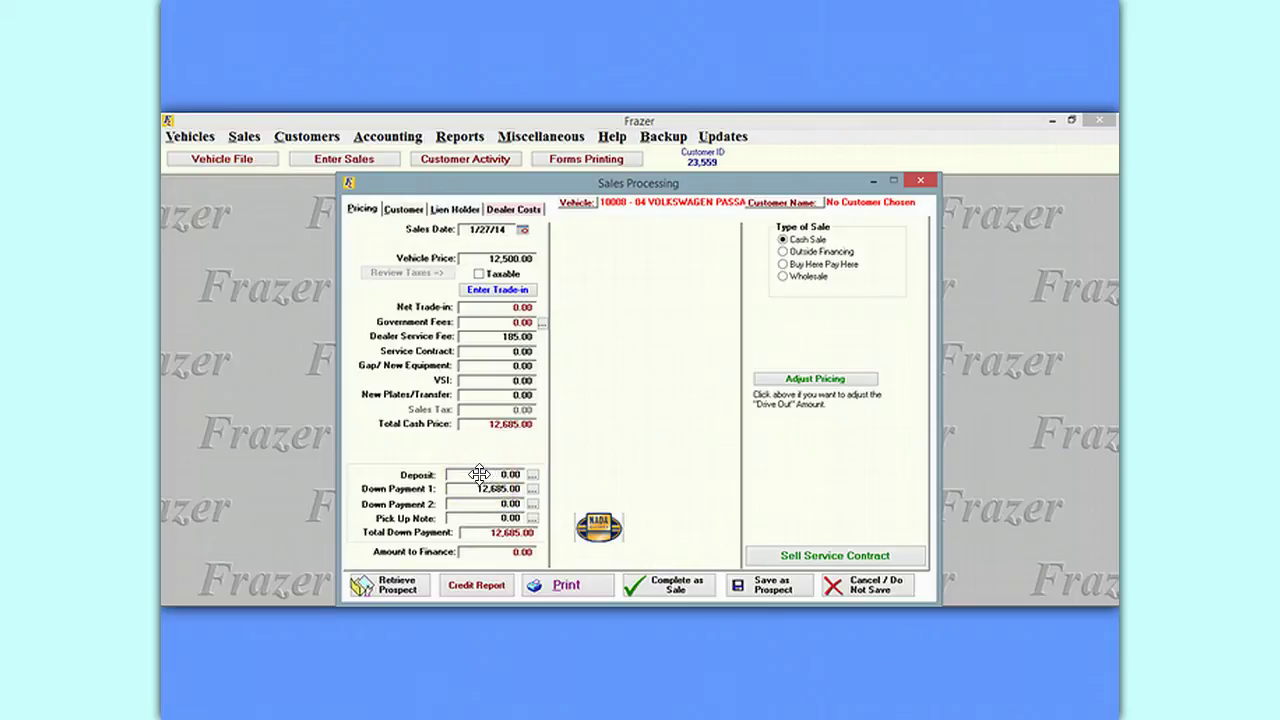
Record a 685.00 check deposit, already received, good through 1/31/14.
left_click(528, 474)
left_click(533, 474)
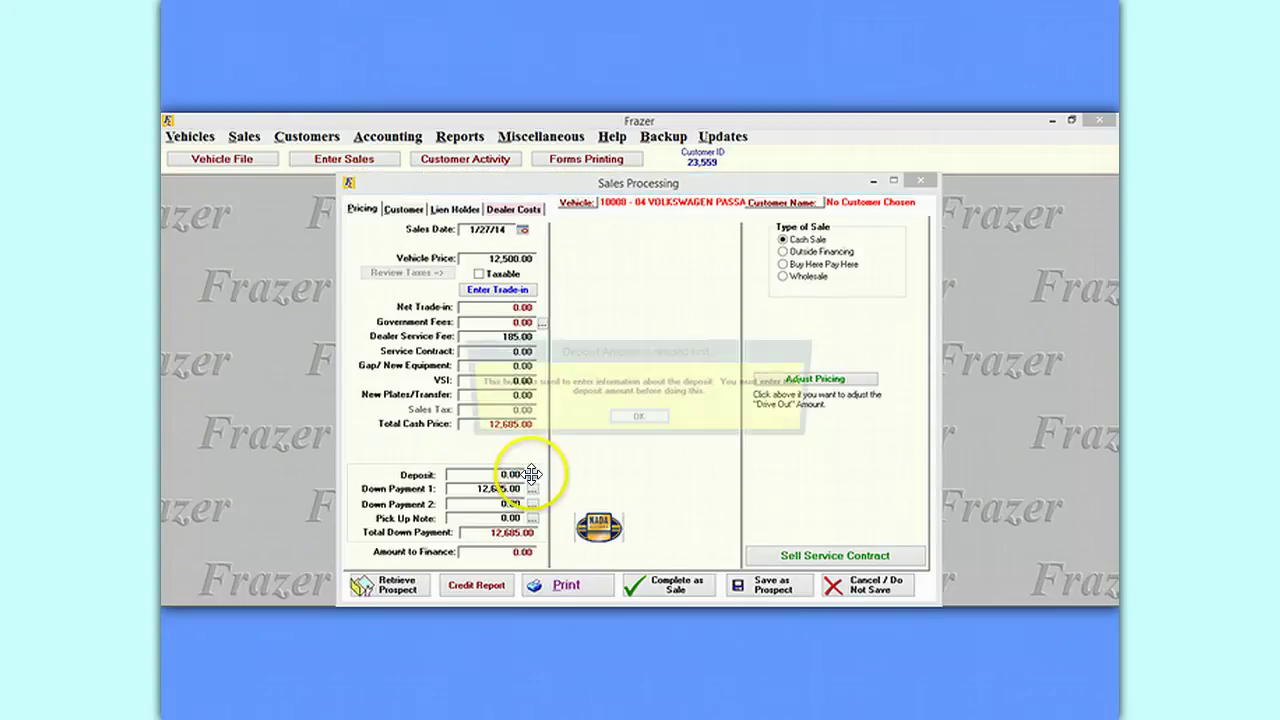
left_click(638, 419)
left_click(494, 474)
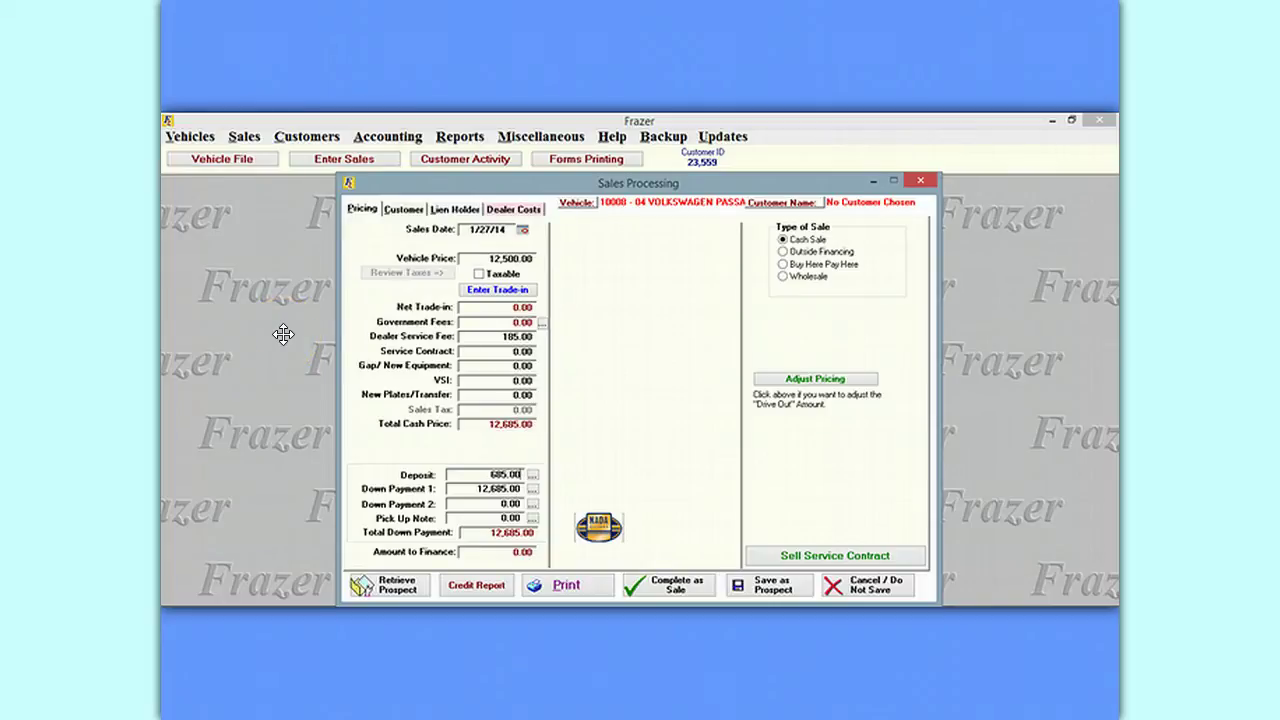
left_click(534, 474)
left_click(600, 373)
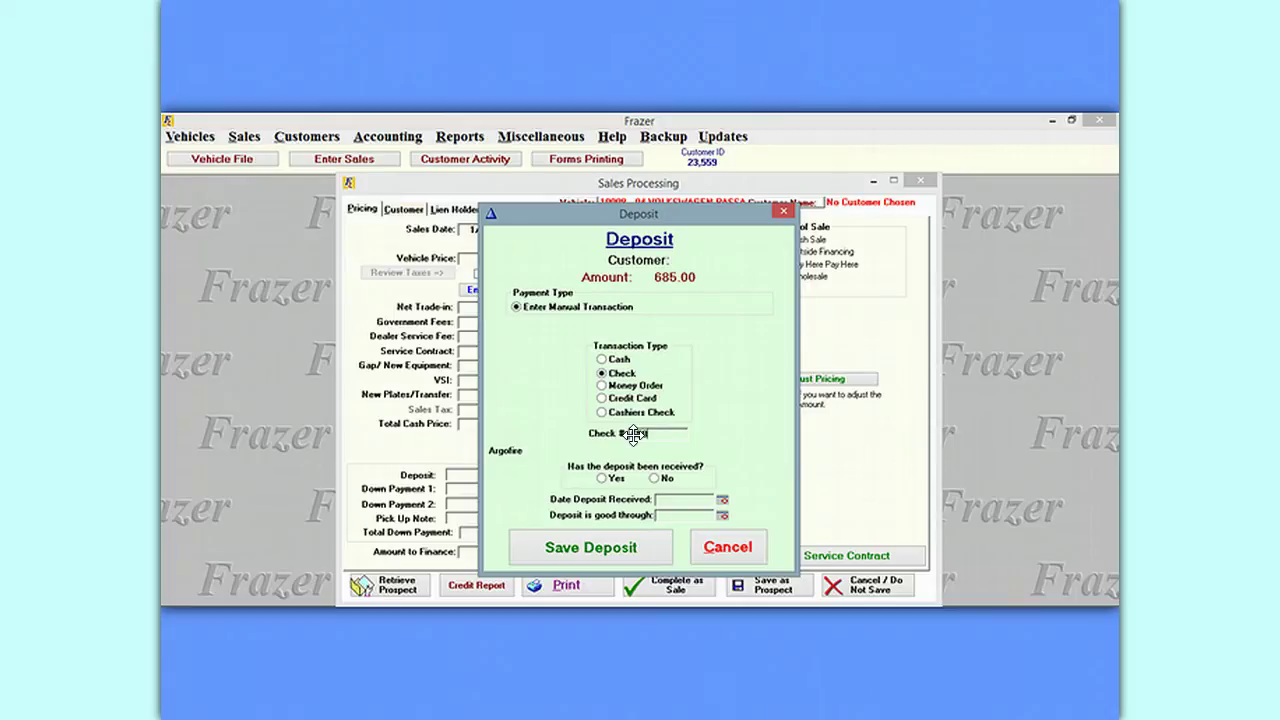
left_click(600, 478)
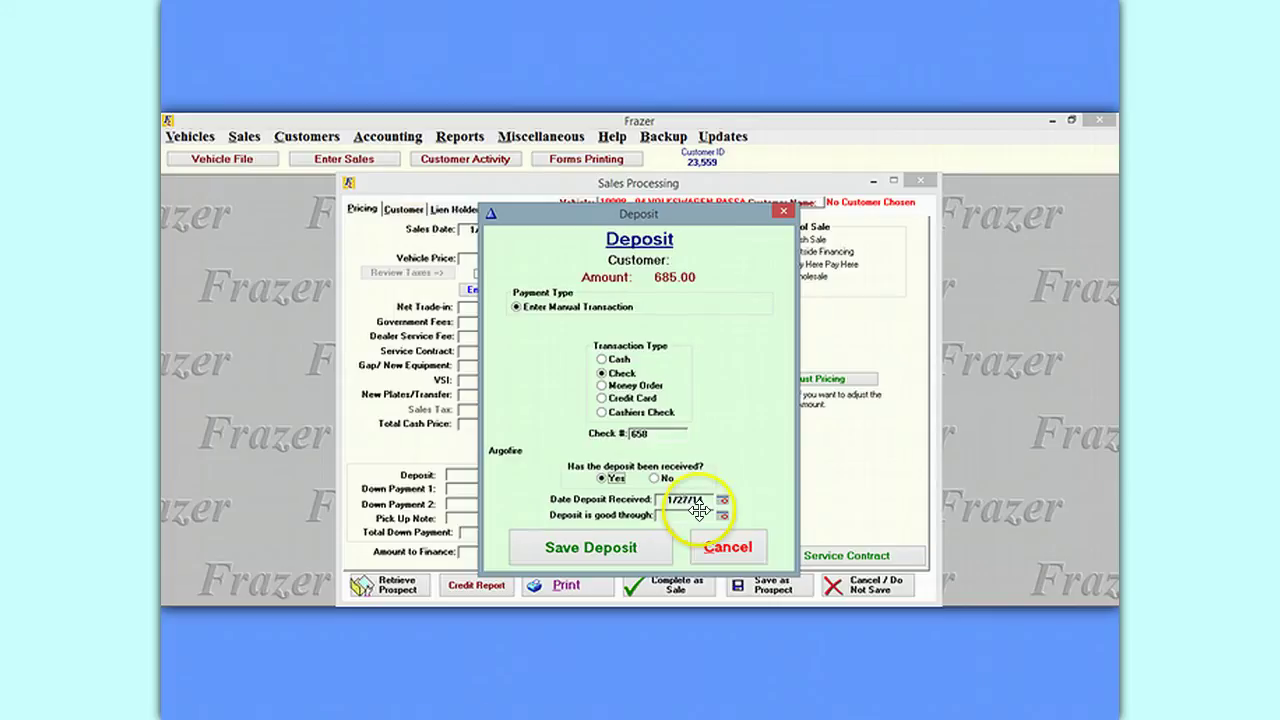
left_click(723, 514)
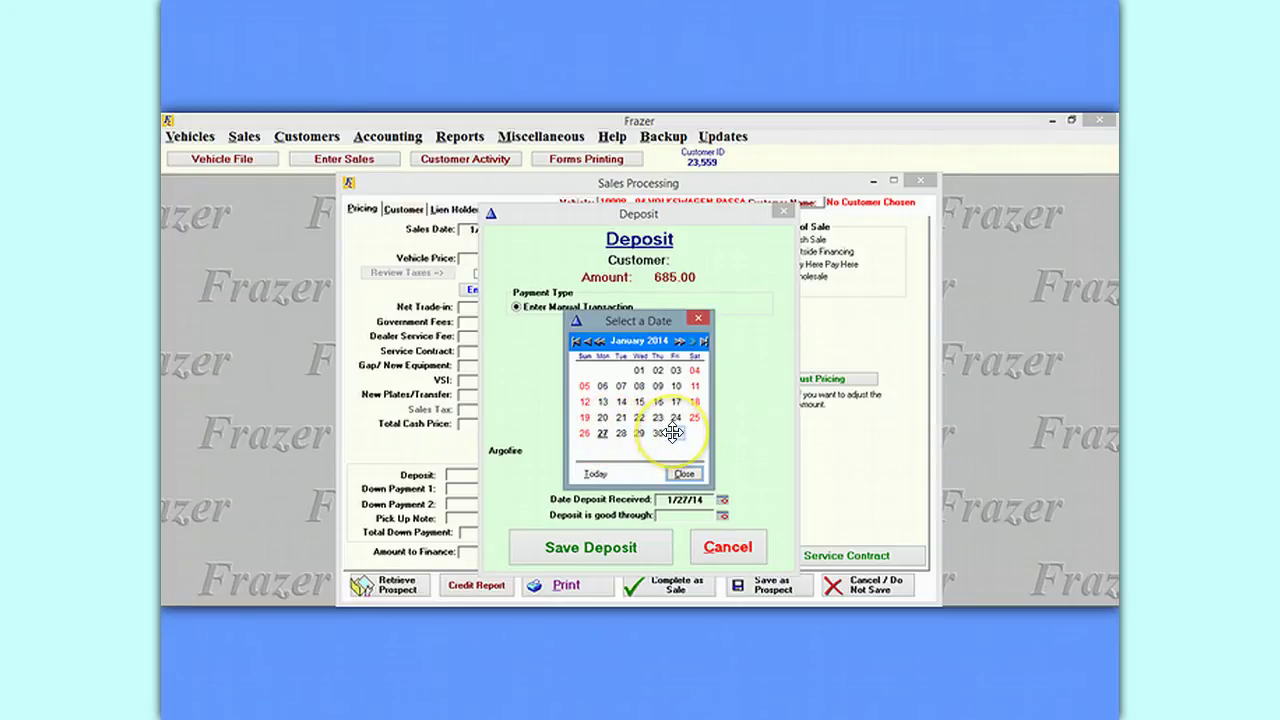
left_click(674, 433)
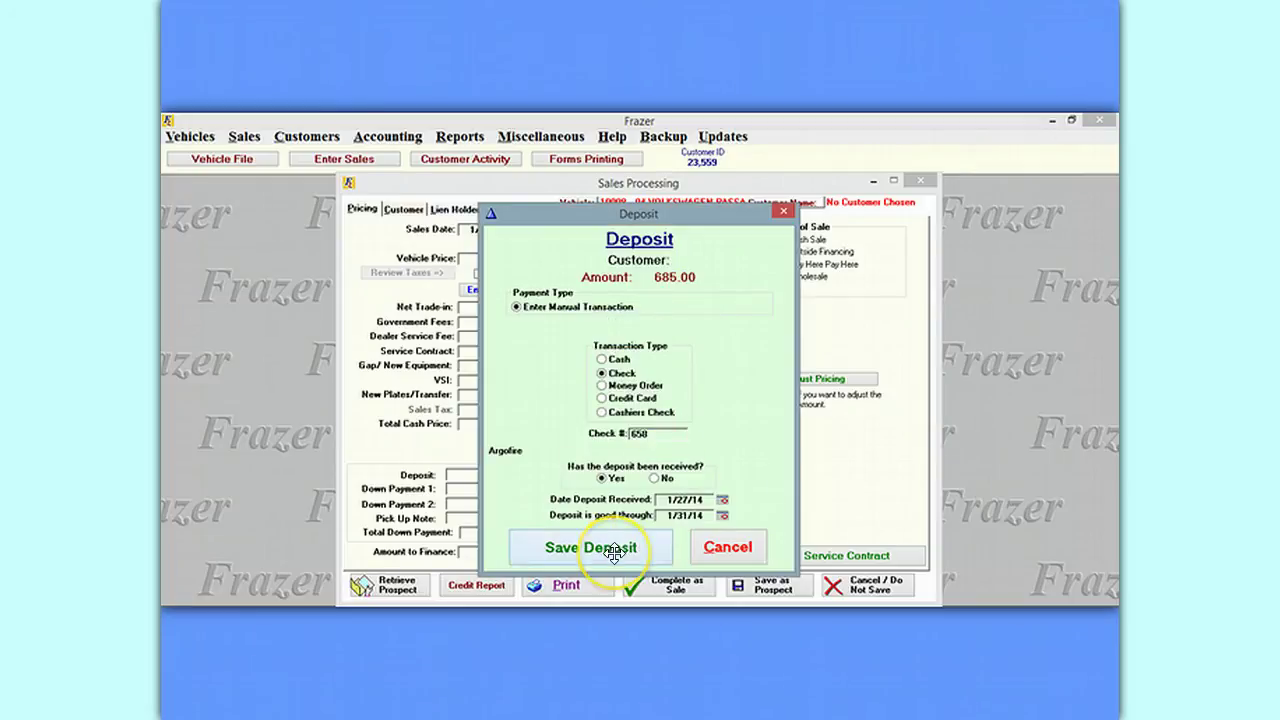
left_click(614, 551)
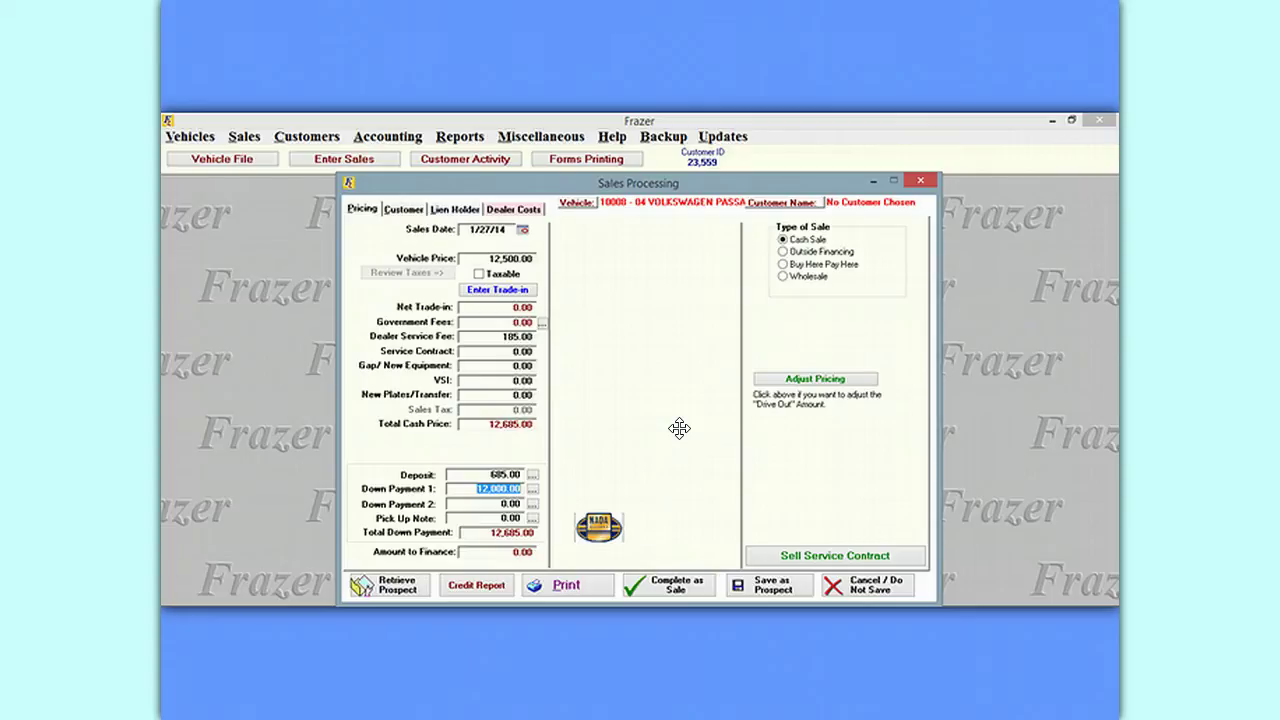
Clear Down Payment 1 and set up a 12,000.00 weekly Pick Up Note first due 1/31/14.
key("BackSpace")
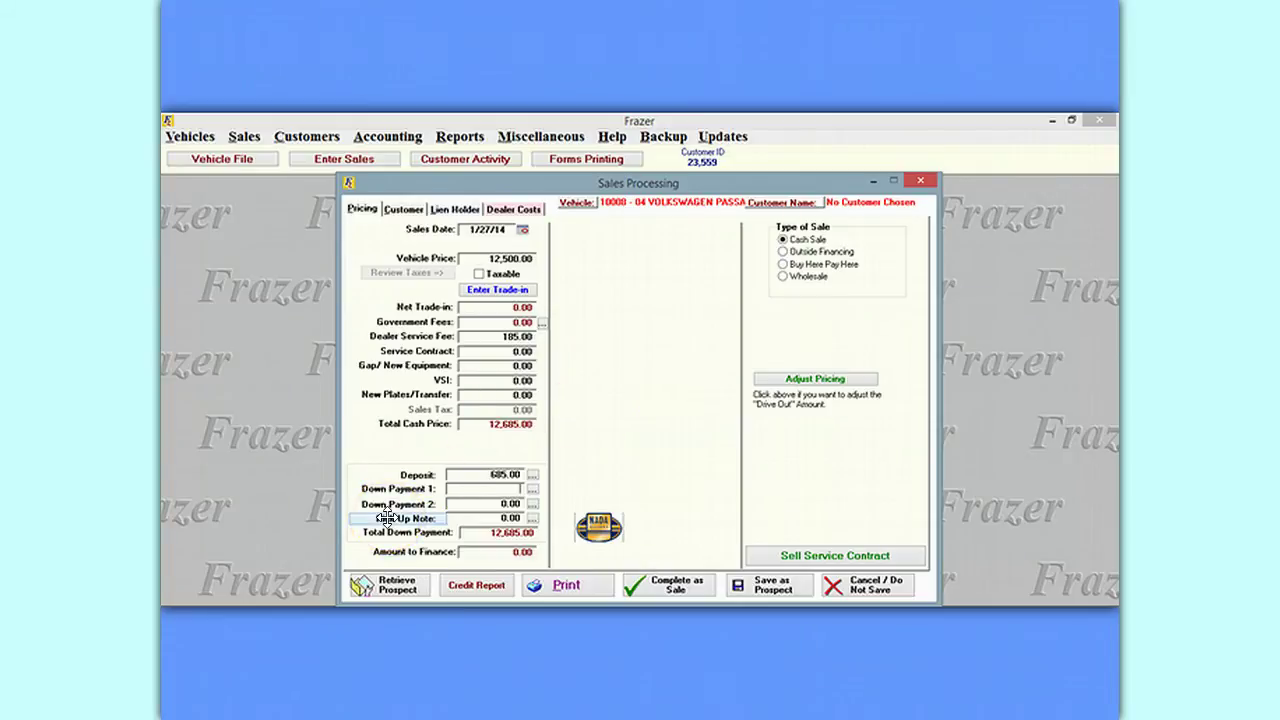
left_click(532, 518)
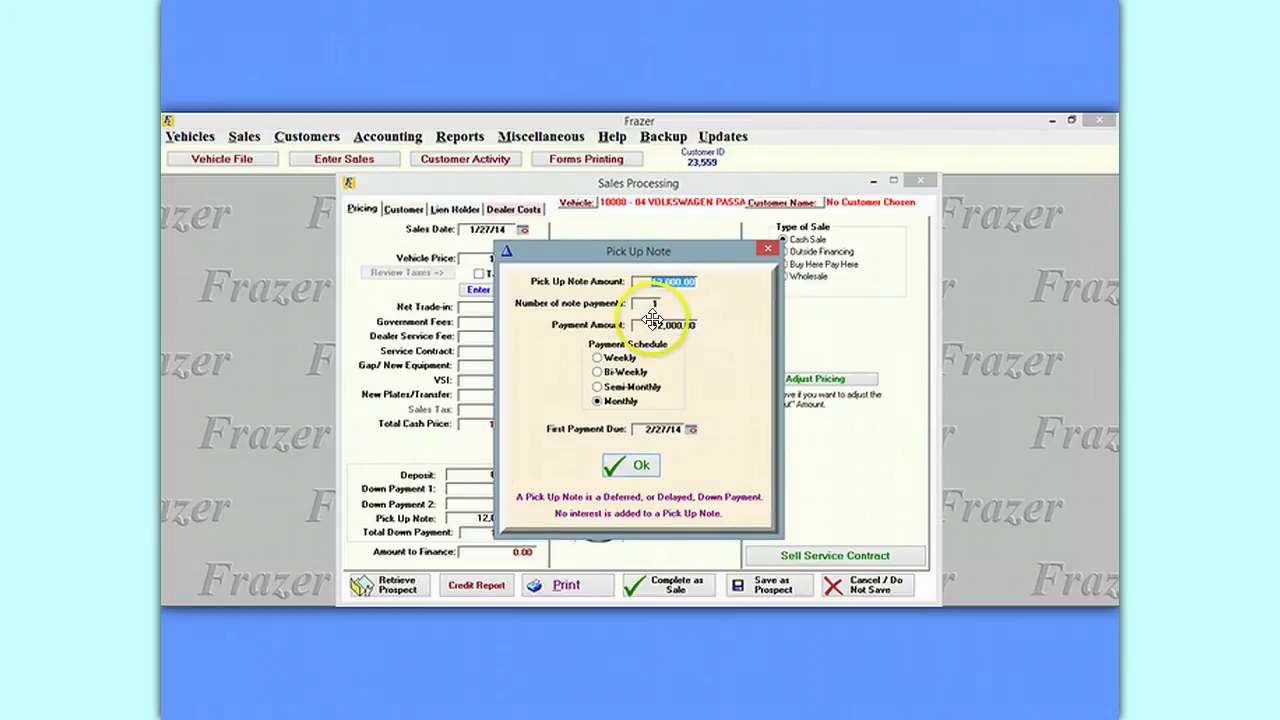
left_click(597, 357)
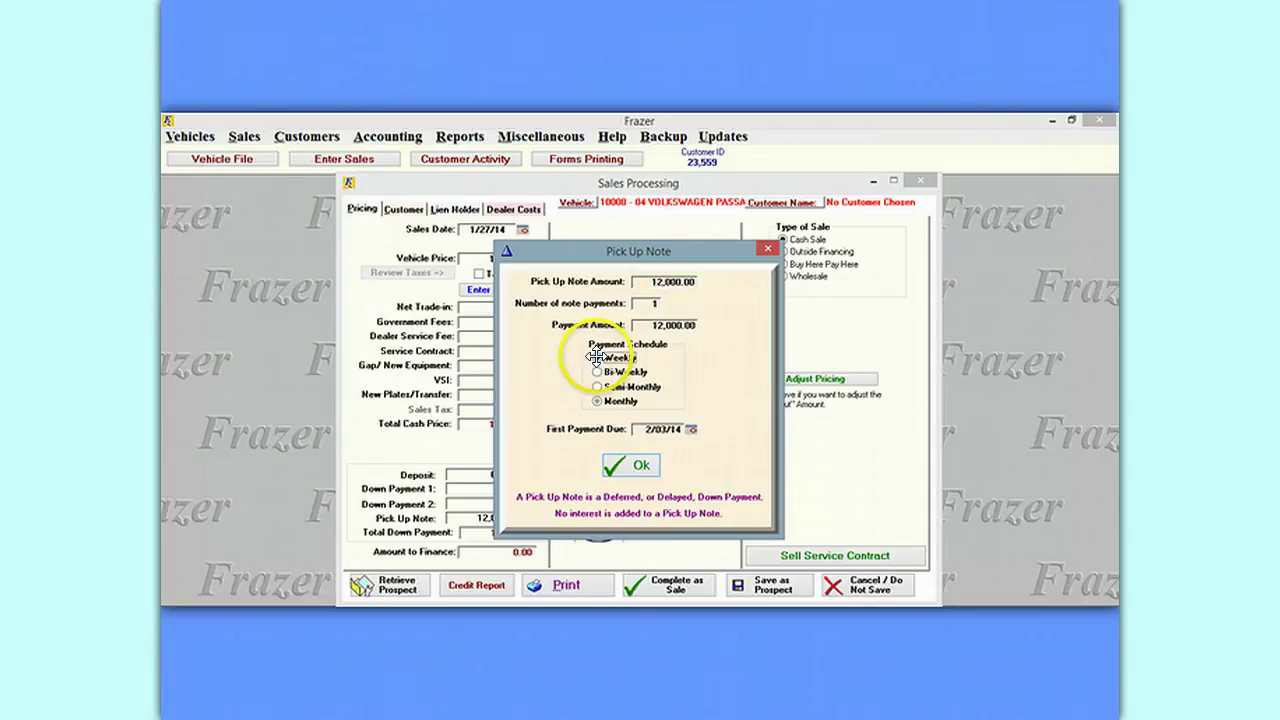
left_click(691, 429)
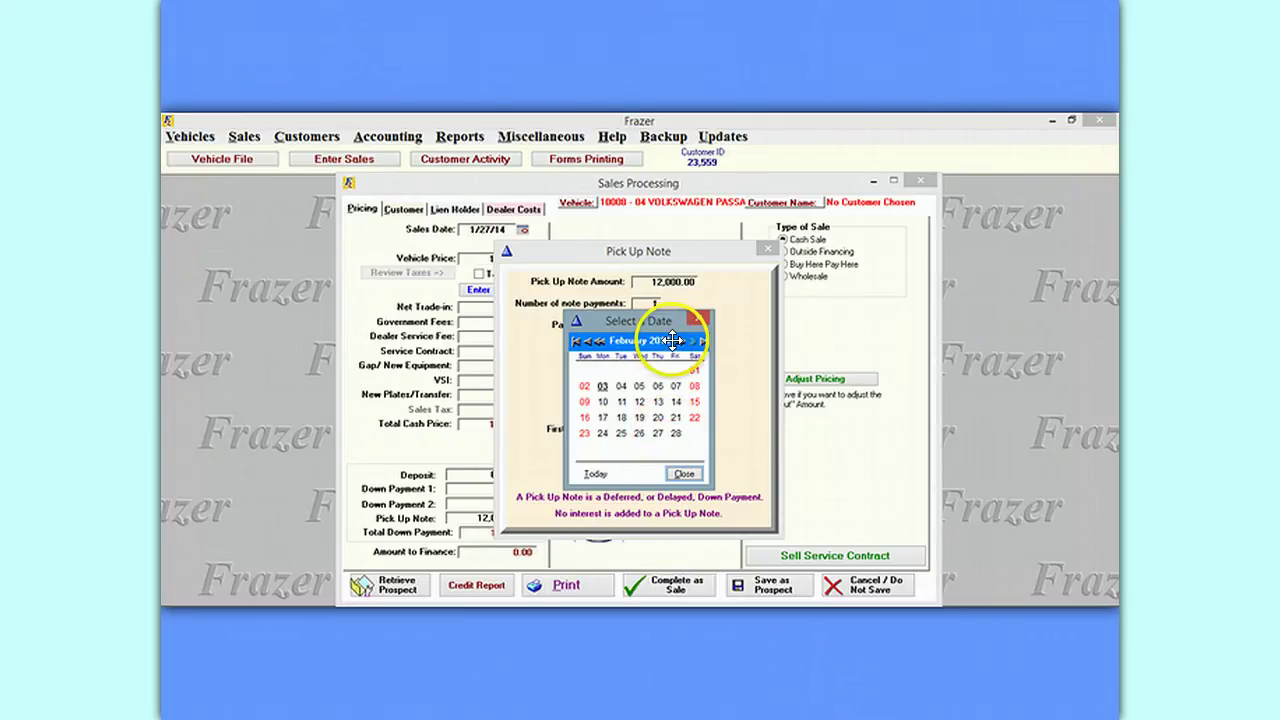
left_click(588, 340)
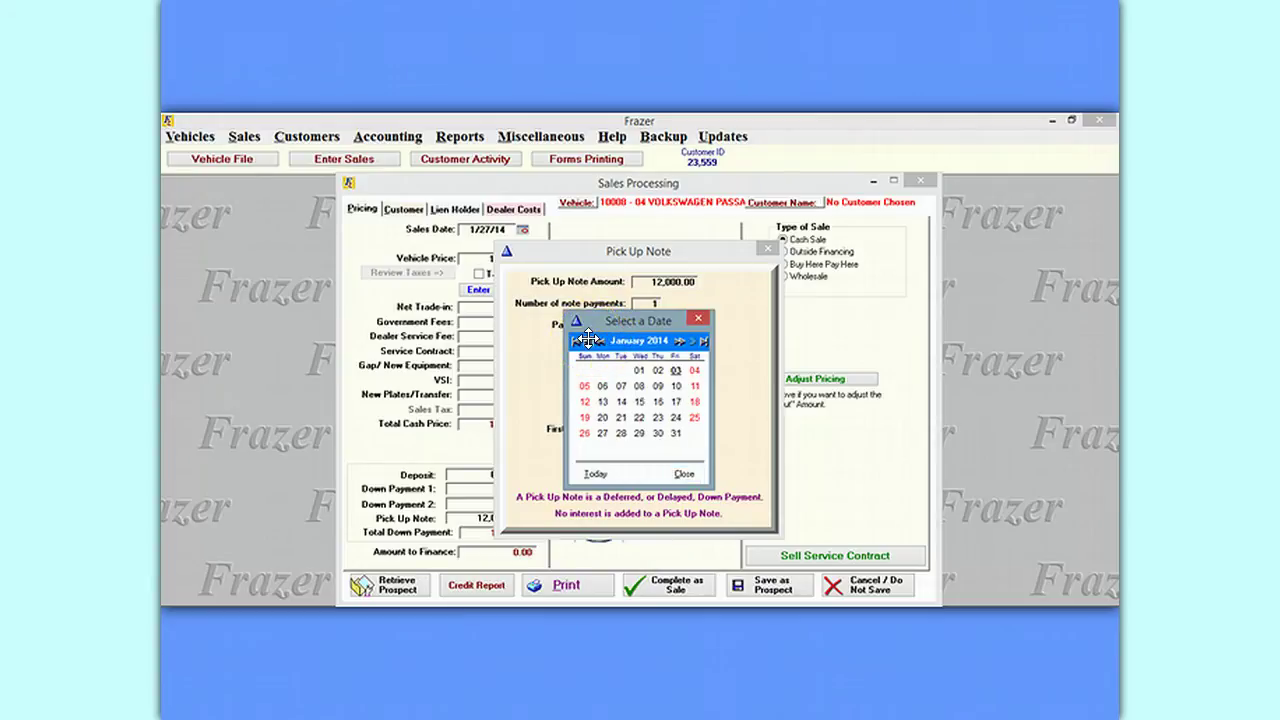
left_click(675, 433)
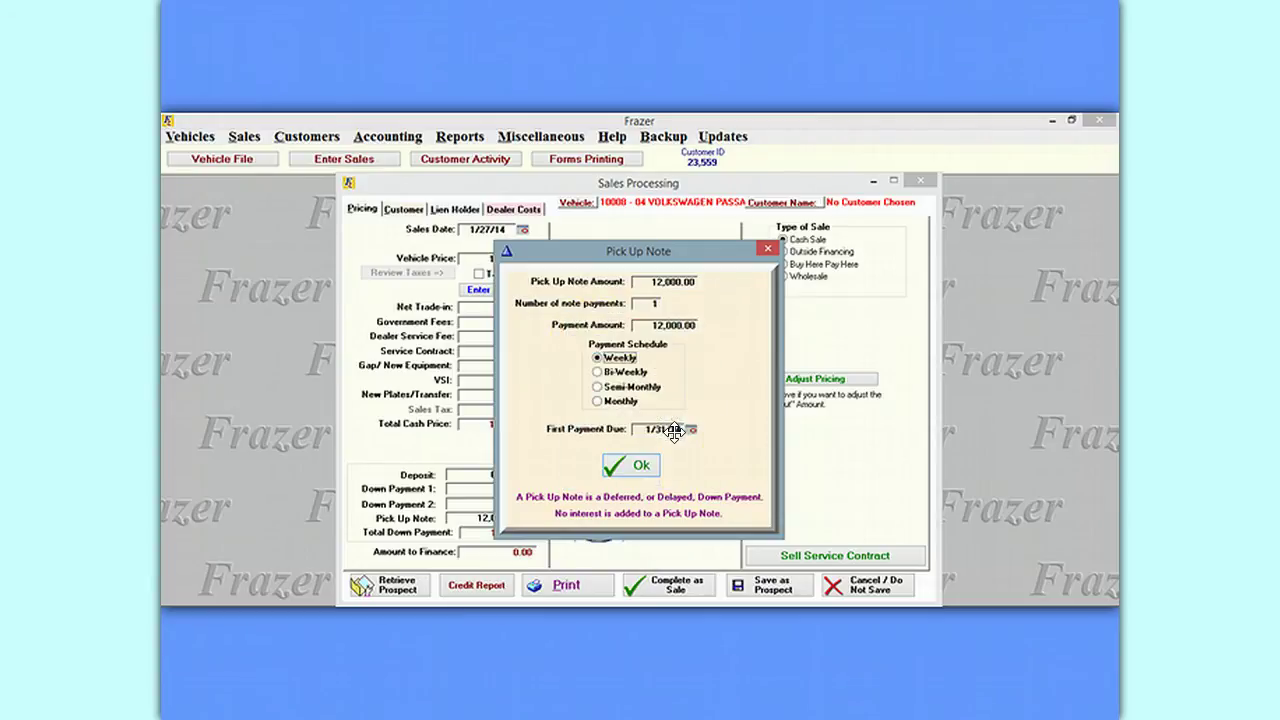
left_click(638, 466)
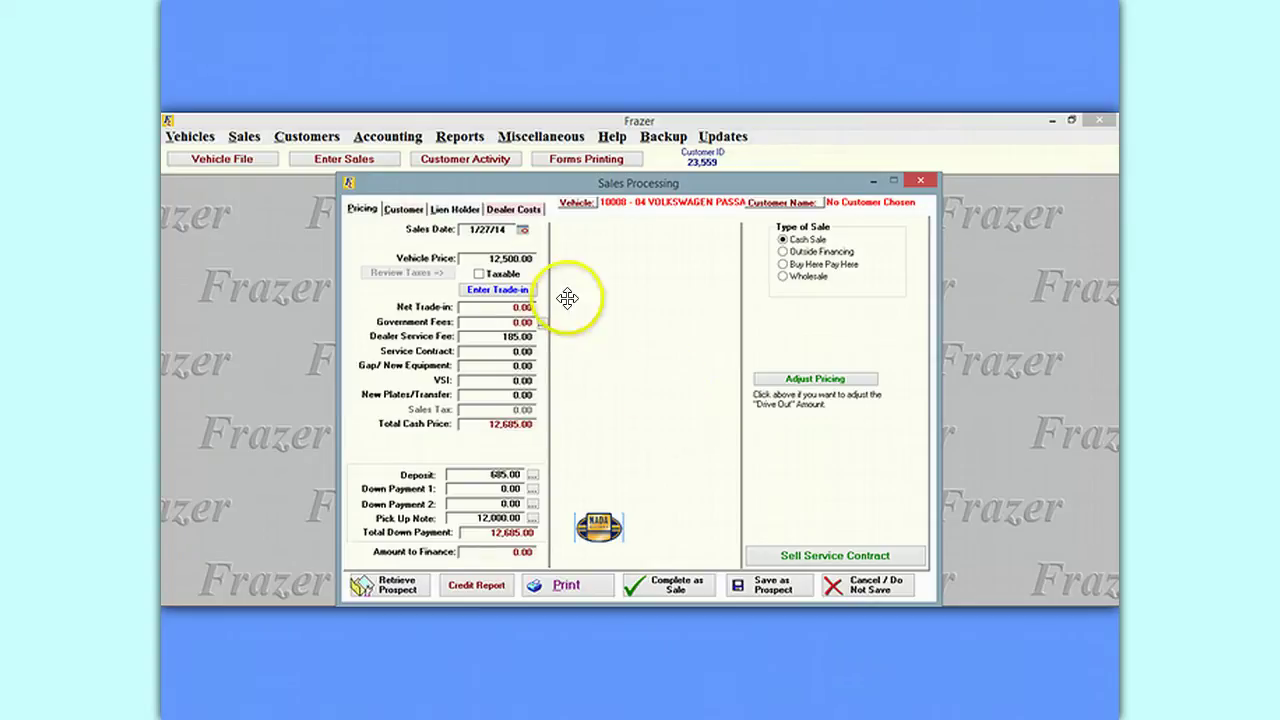
Assign ABC of Lancaster as the cash sale's lien holder, showing a 6,666.00 dealer fee.
left_click(456, 209)
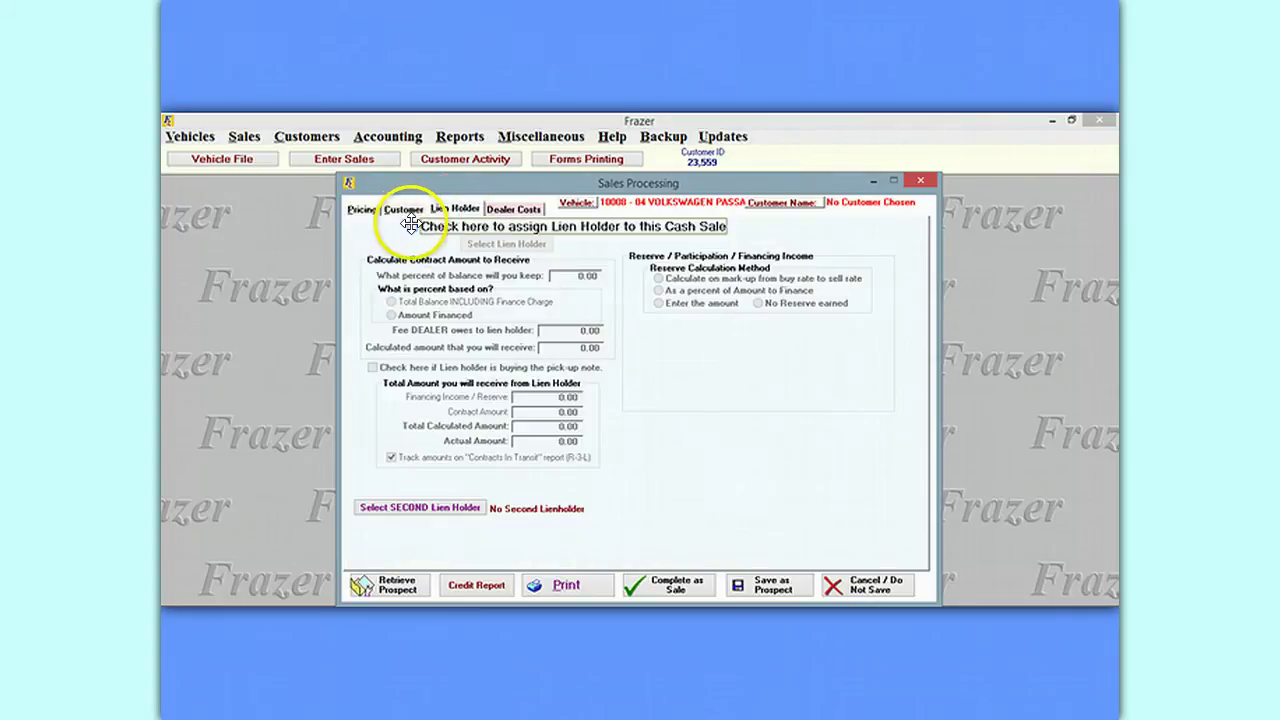
left_click(411, 227)
double_click(386, 304)
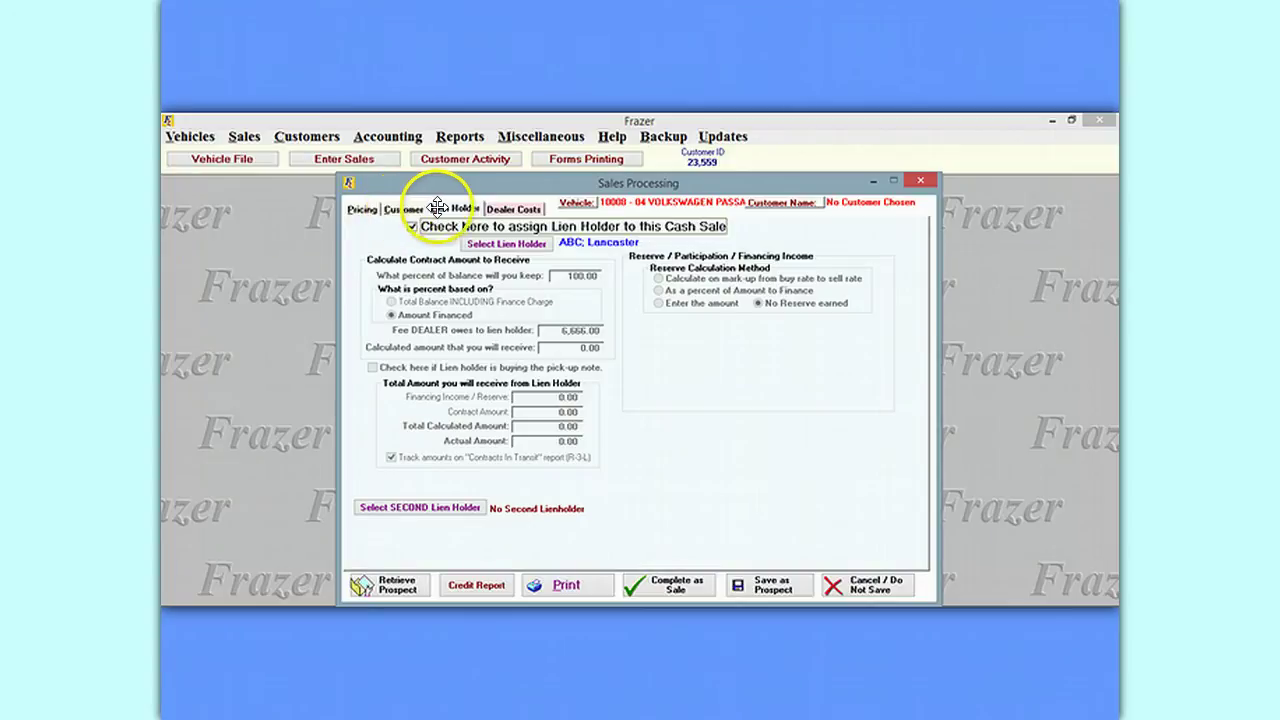
left_click(362, 208)
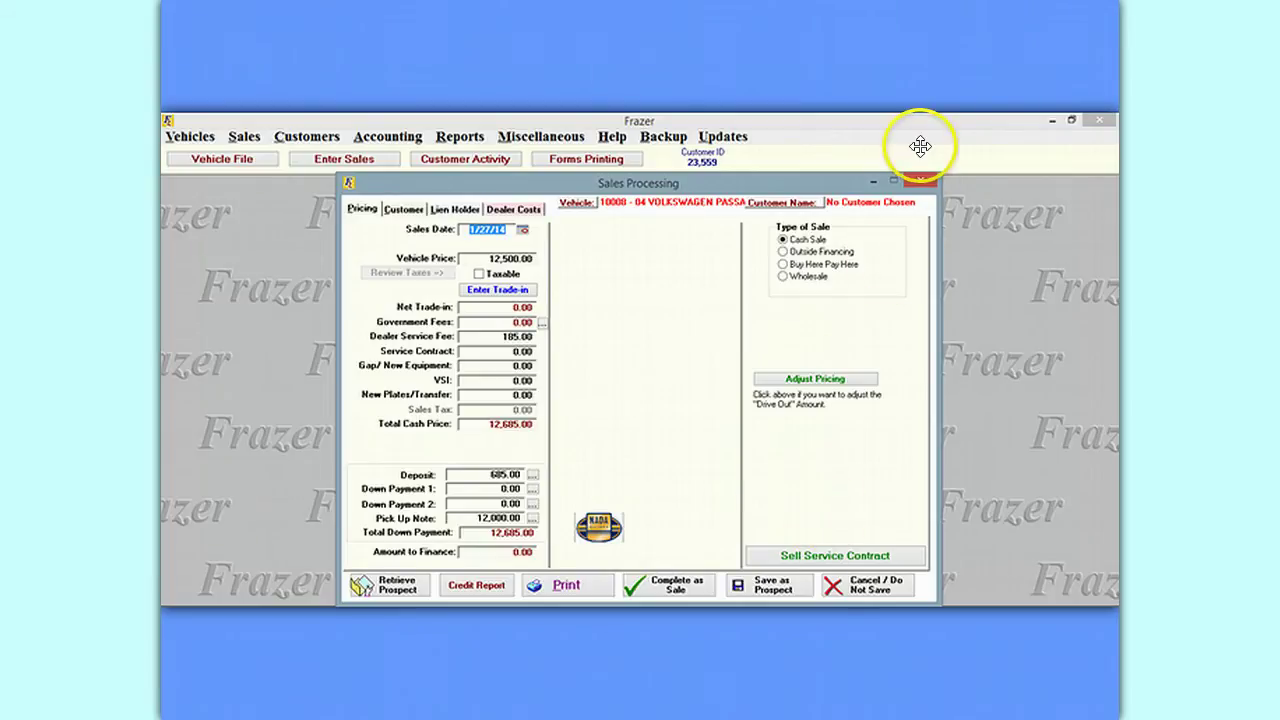
Open lien holder ABC's record and change its additional dealer fee from 6,666.00 to 0.
left_click(244, 136)
left_click(222, 220)
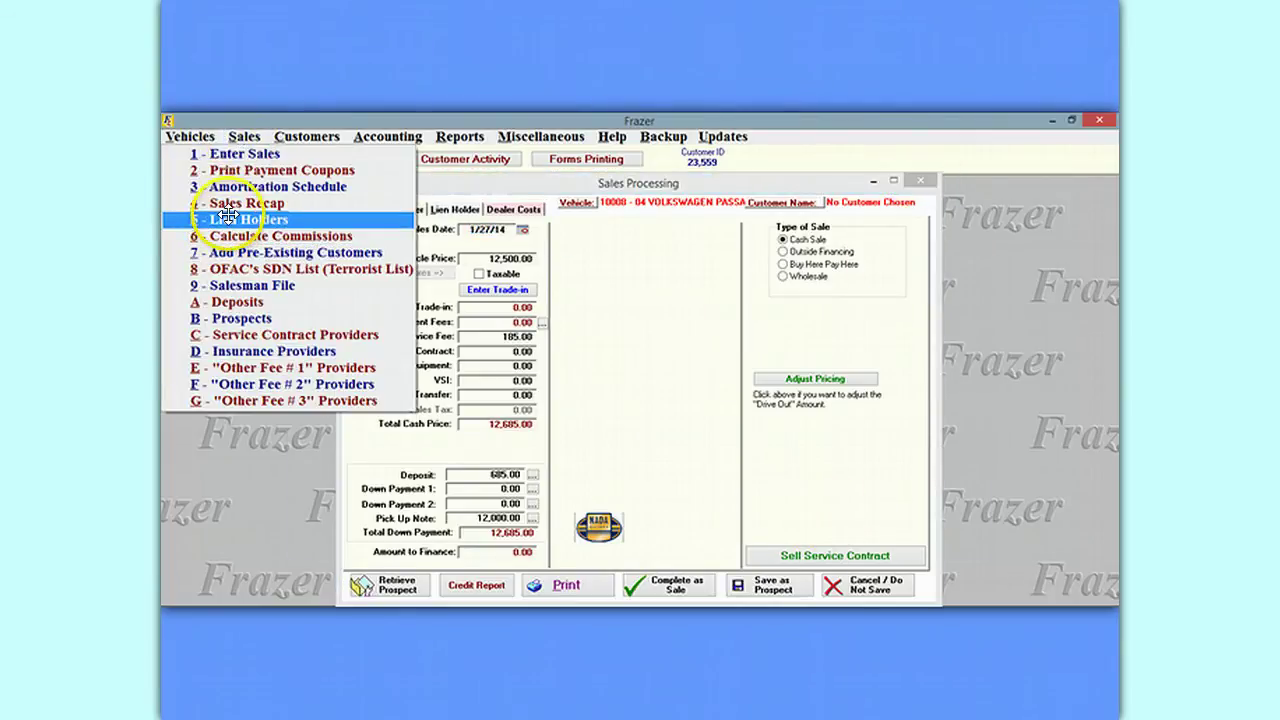
double_click(381, 309)
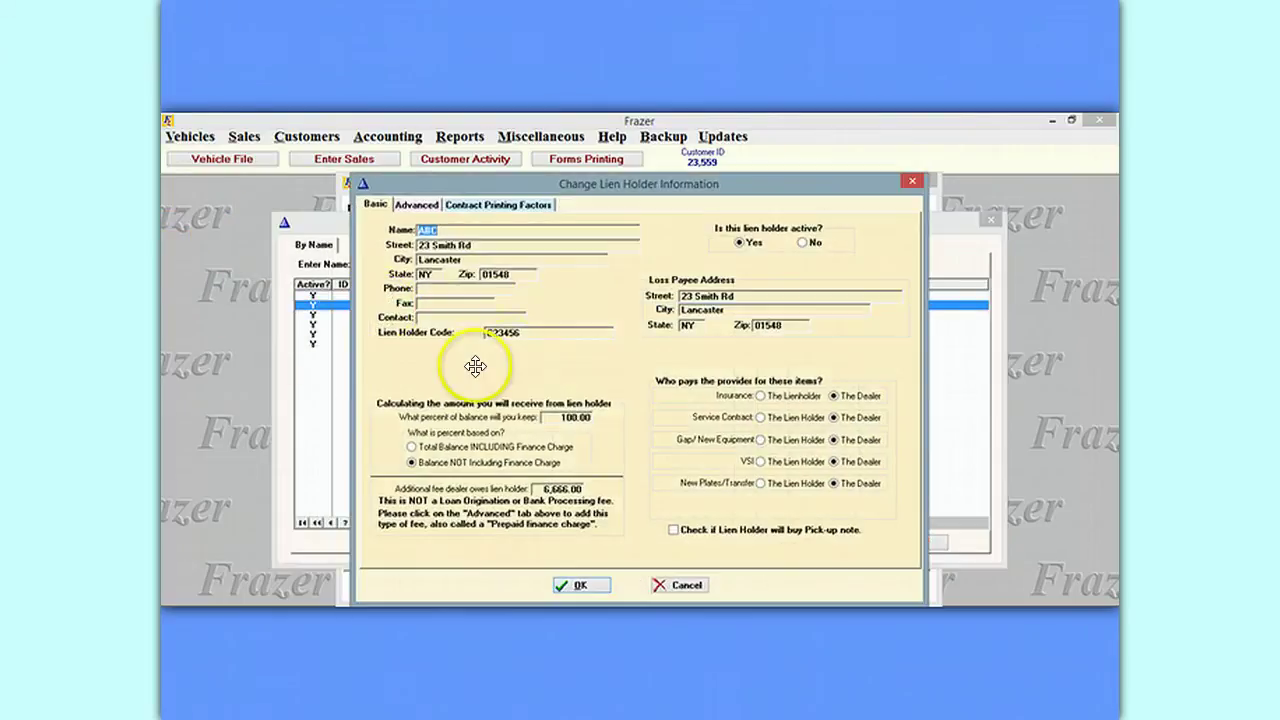
left_click(539, 489)
left_click_drag(539, 489, 620, 484)
type("0")
key("Tab")
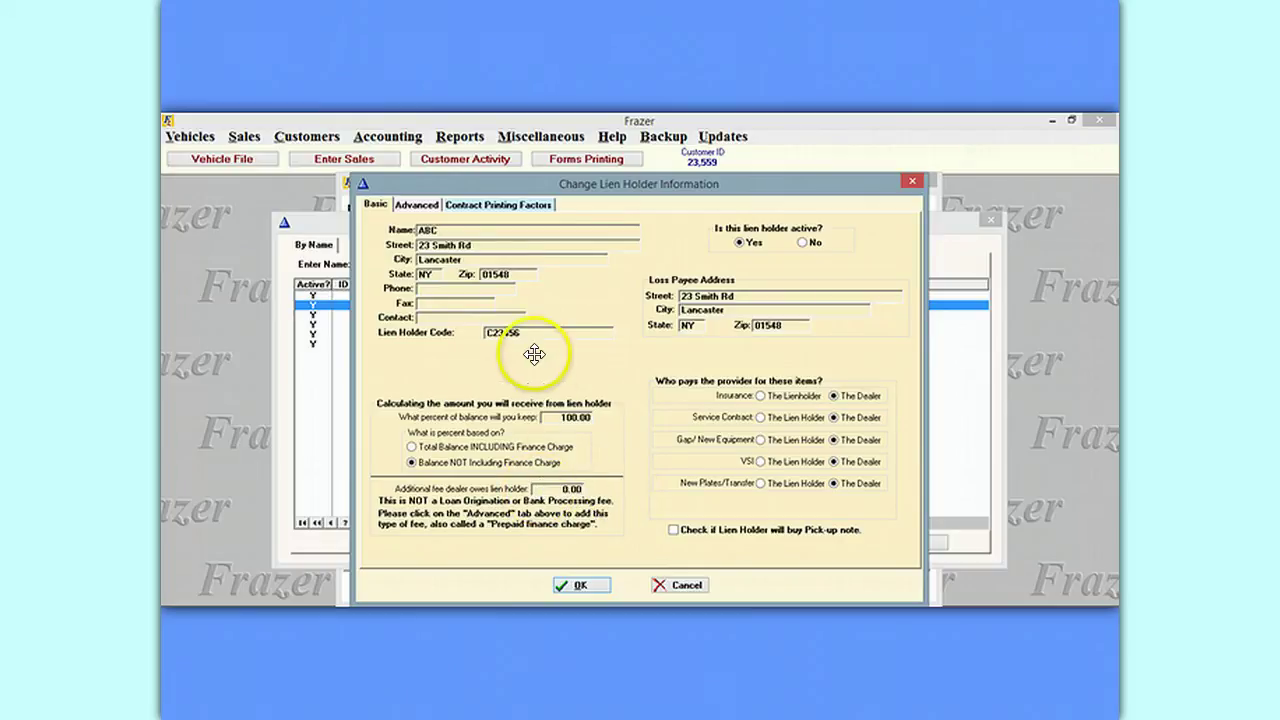
Set ABC's default loan origination fee to 0.00, turn that fee and the 30-day-month option off, and save.
left_click(418, 204)
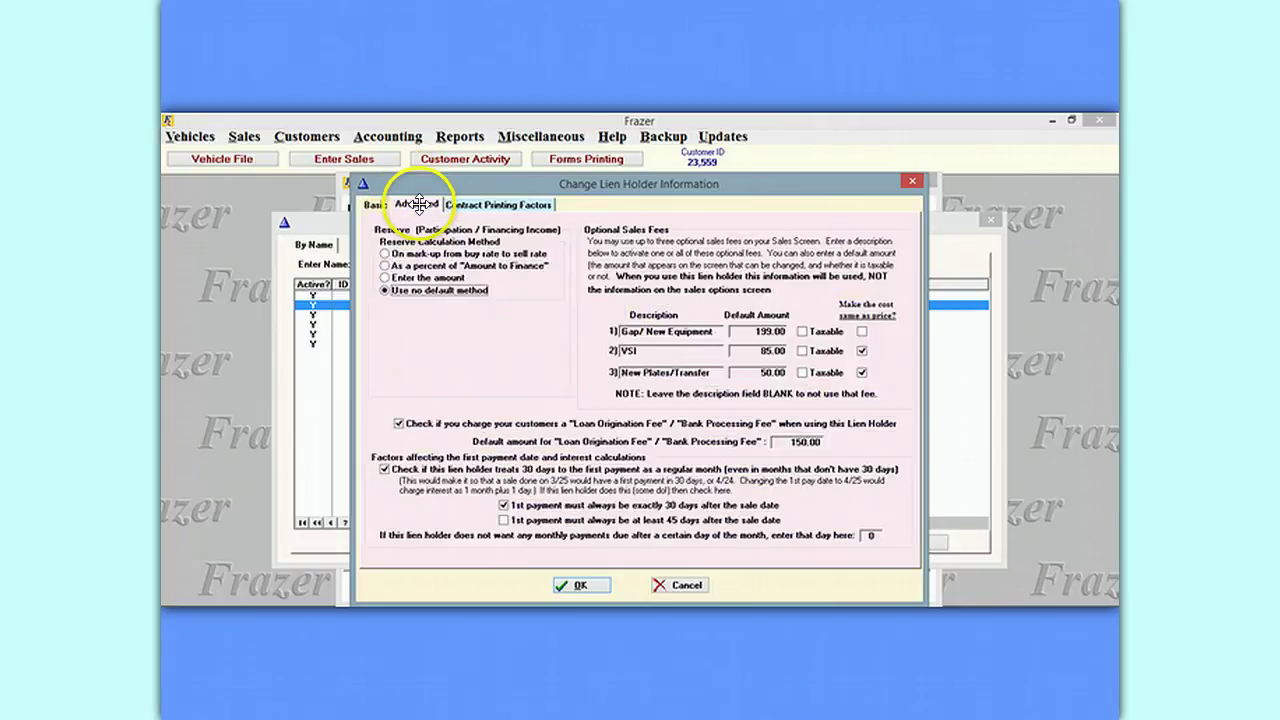
left_click(398, 423)
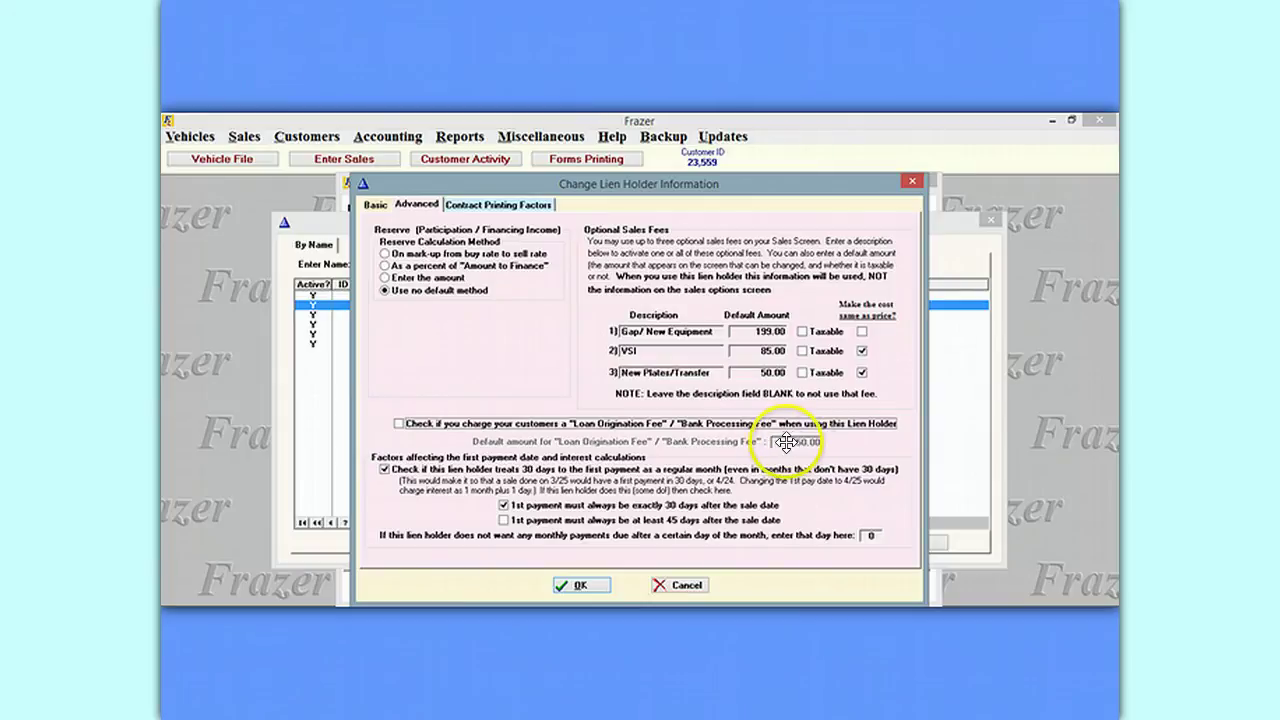
left_click(398, 423)
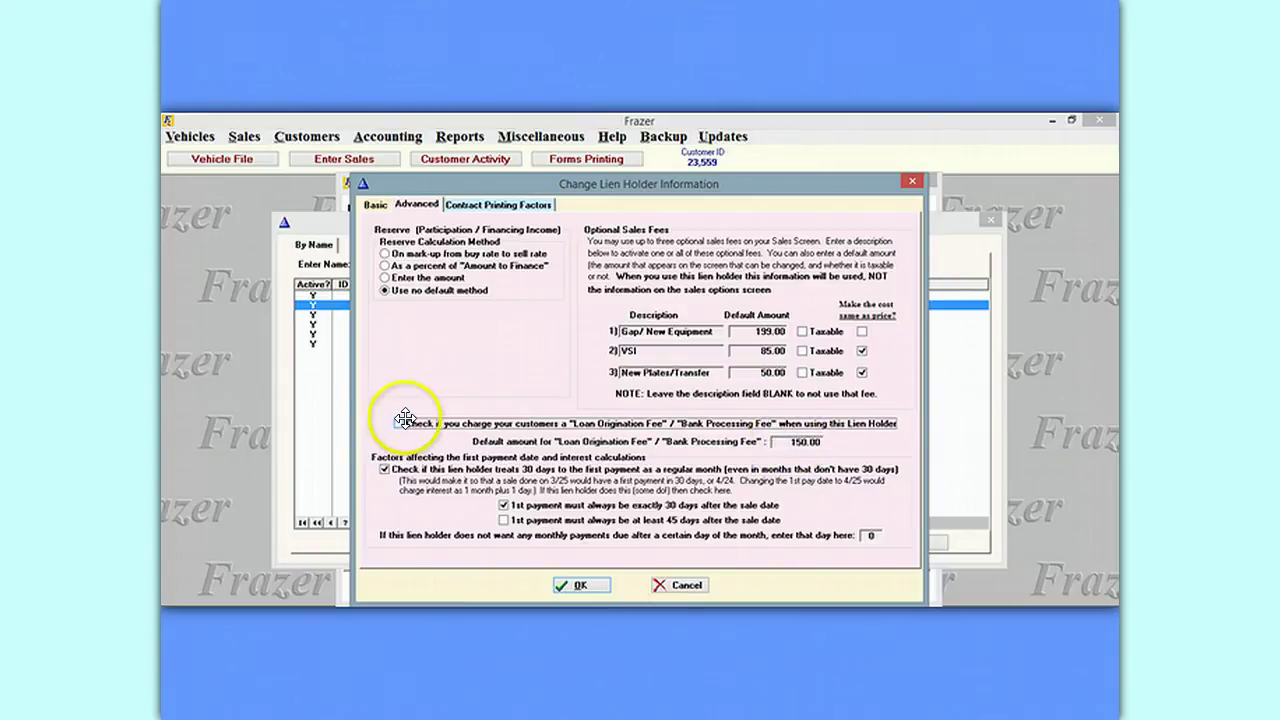
left_click(795, 441)
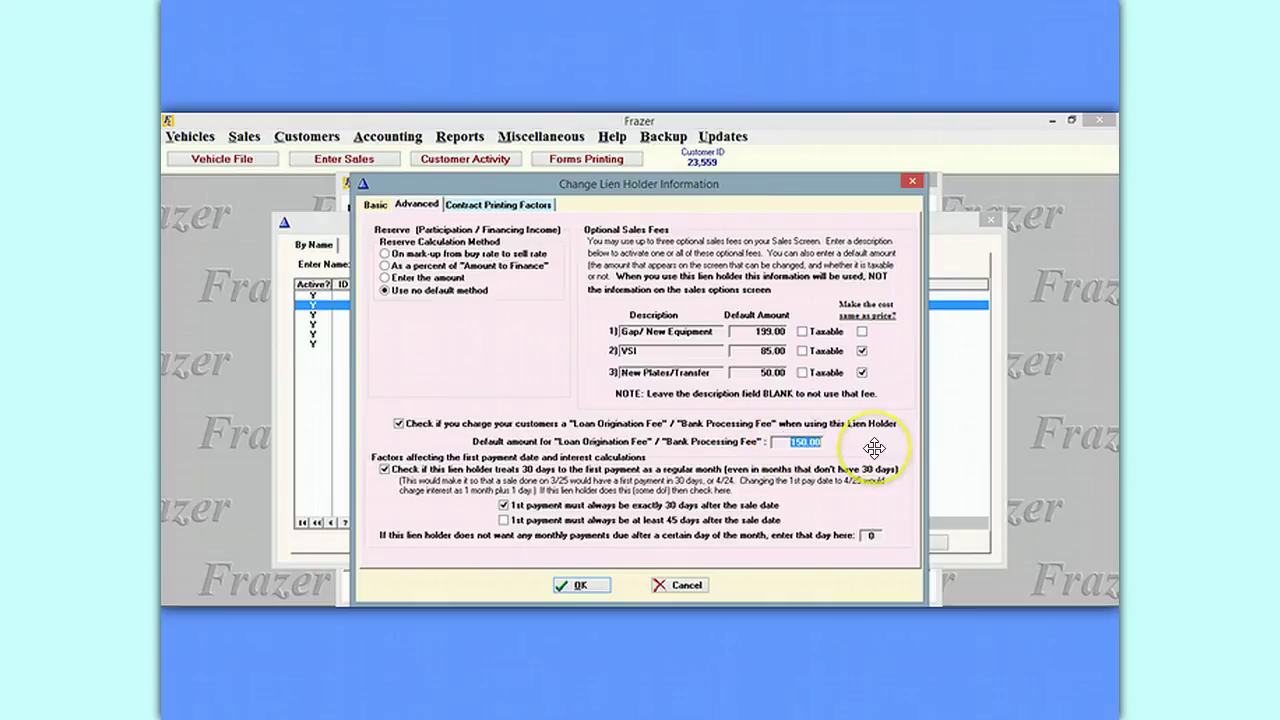
type("0.00")
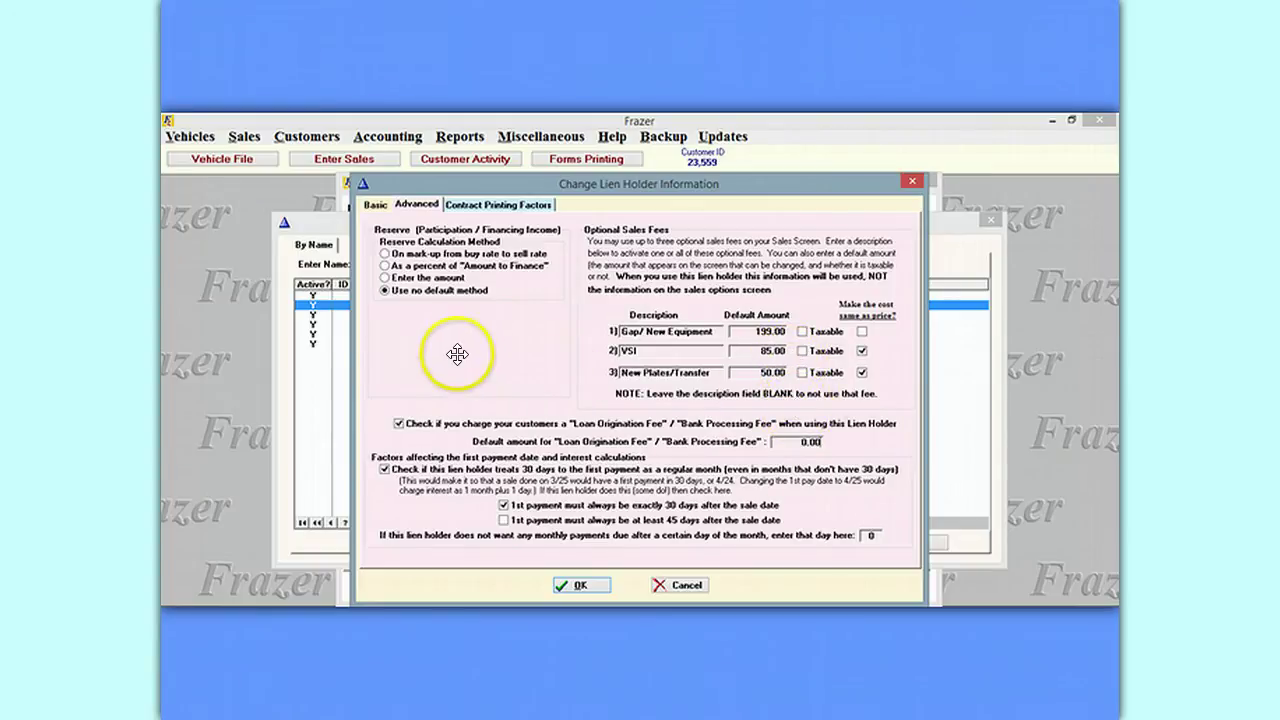
left_click(396, 423)
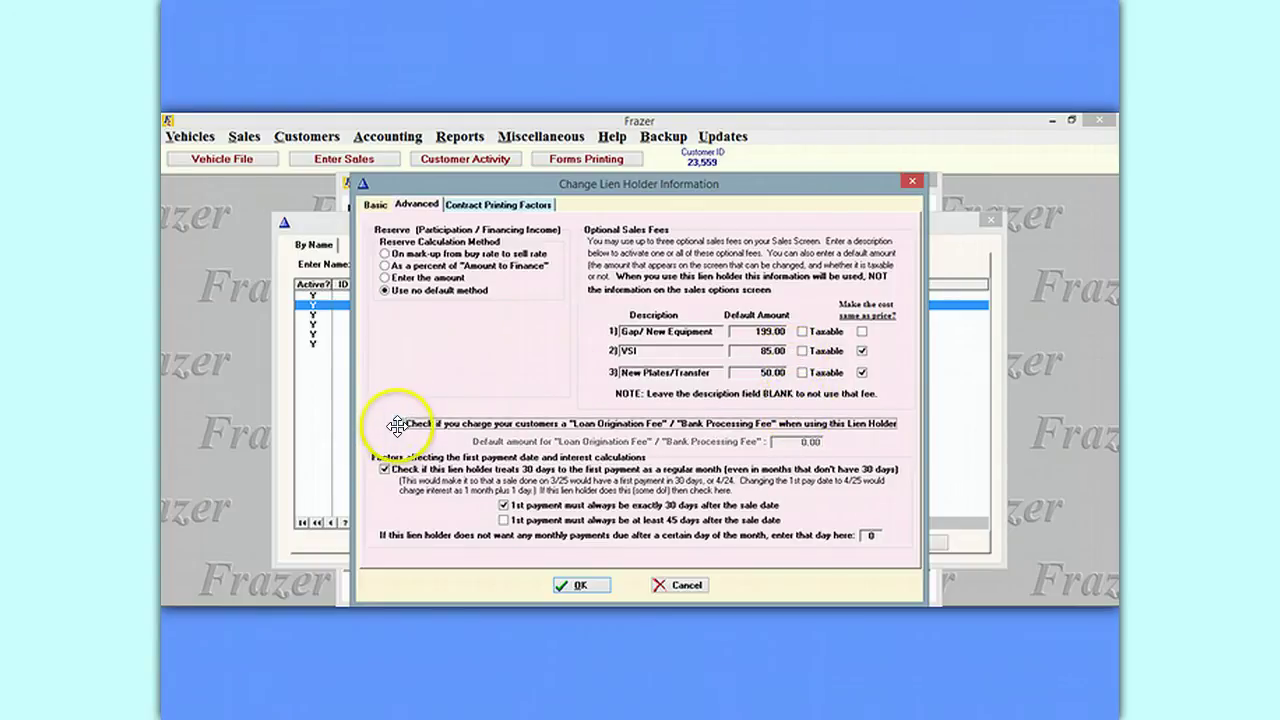
left_click(386, 468)
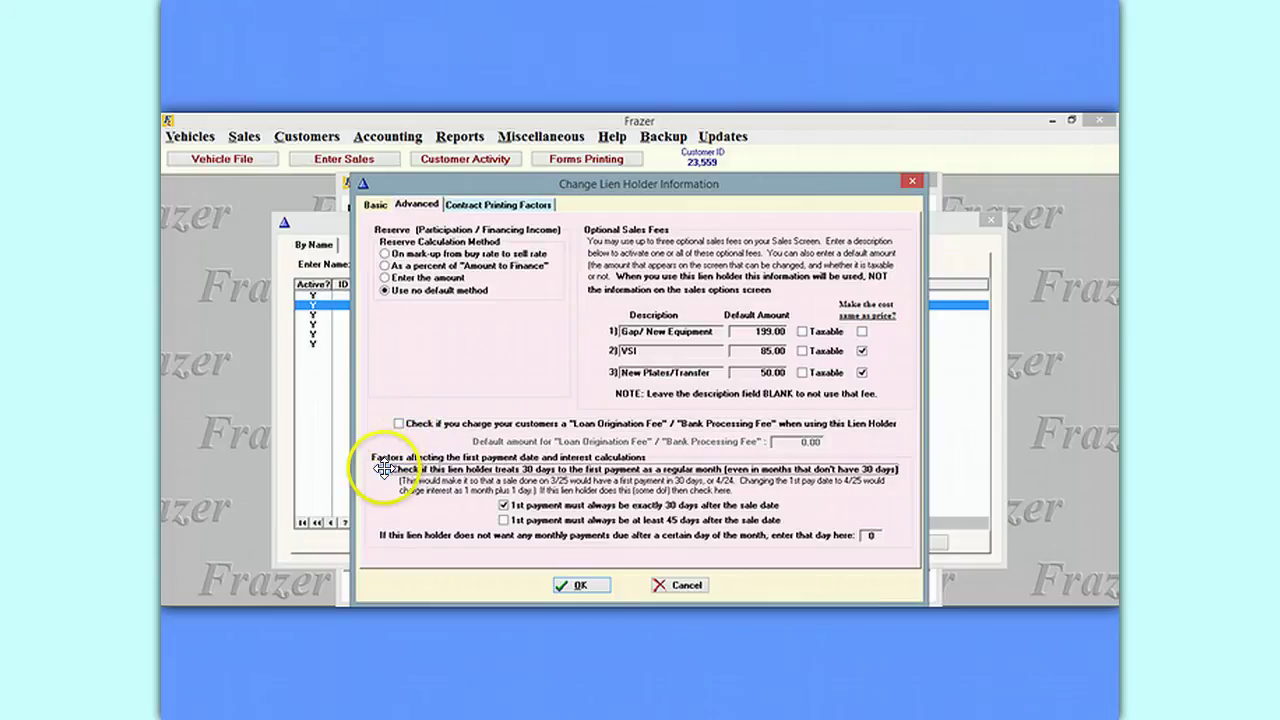
left_click(589, 581)
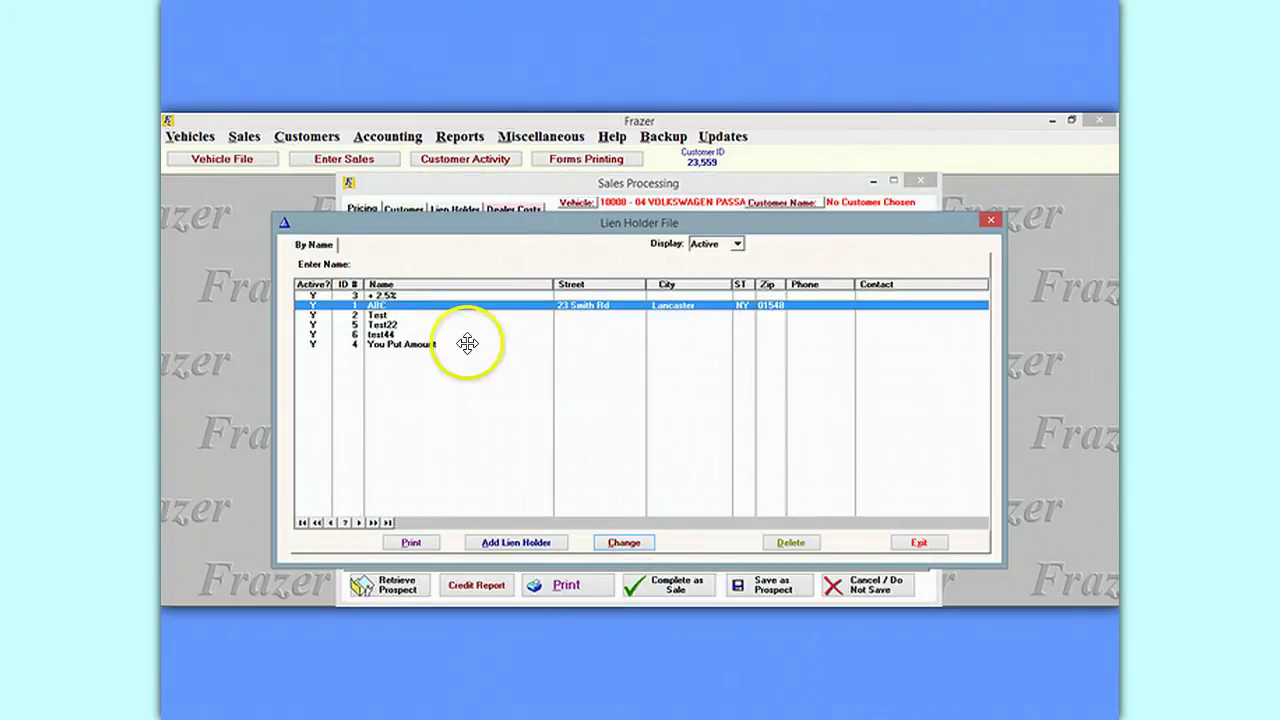
Swap the sale's lien holder to Test22 and back to ABC so the dealer fee refreshes to 0.00.
left_click(990, 219)
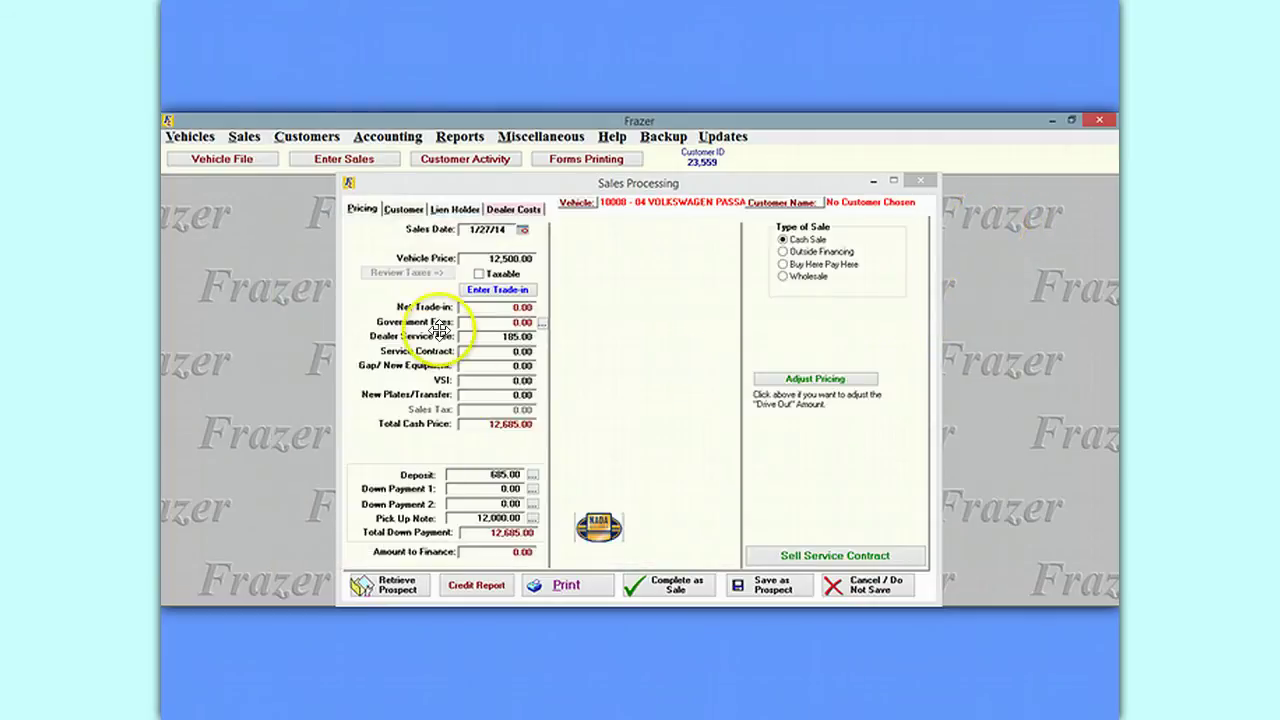
left_click(454, 208)
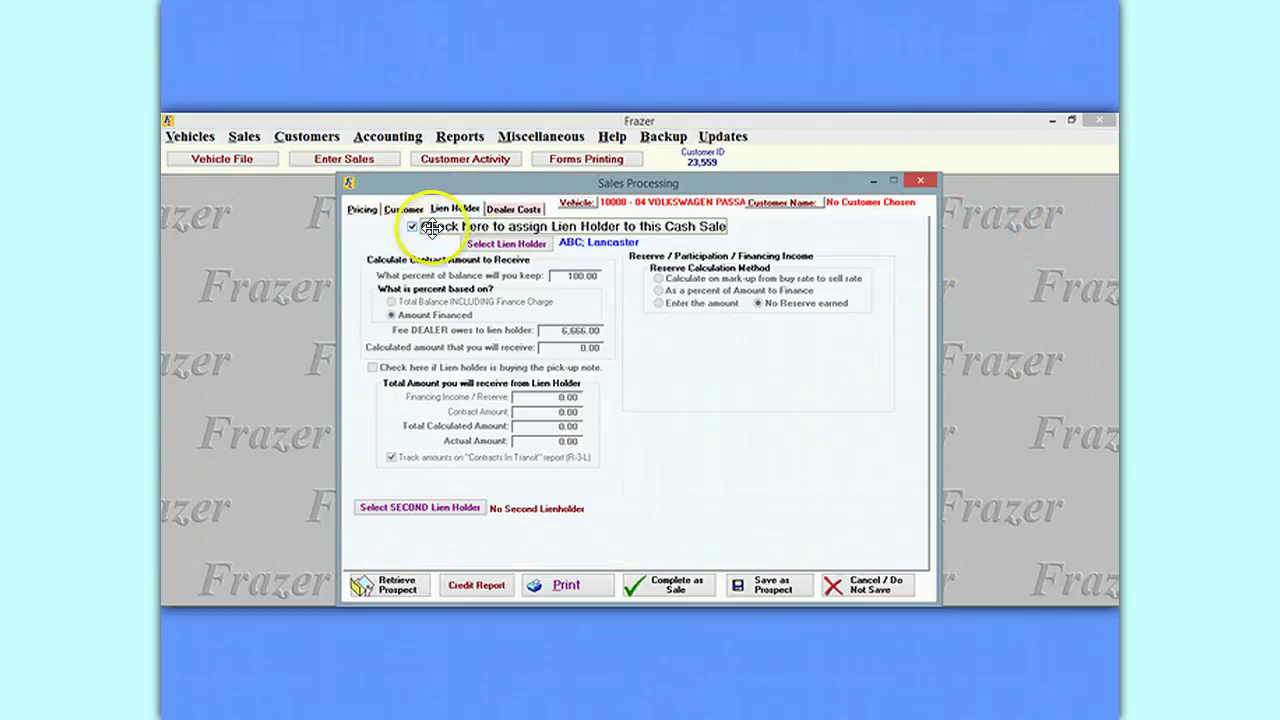
left_click(490, 243)
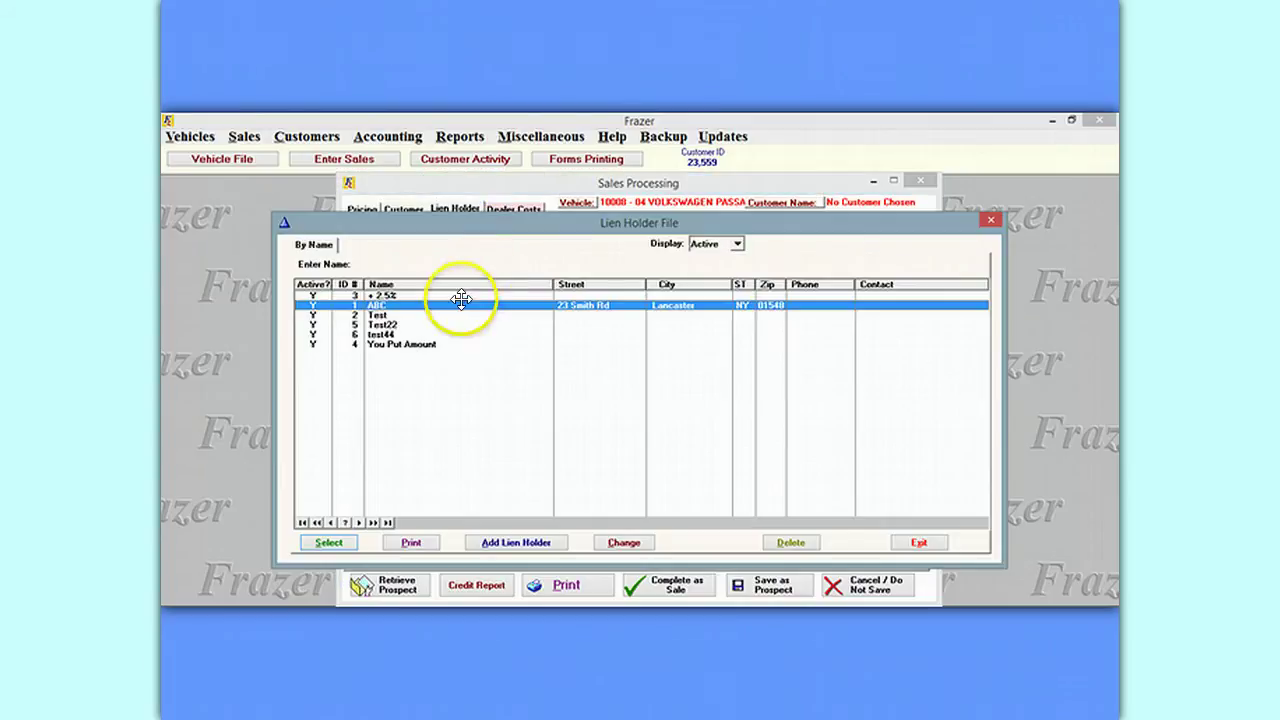
left_click(401, 324)
double_click(401, 324)
left_click(490, 243)
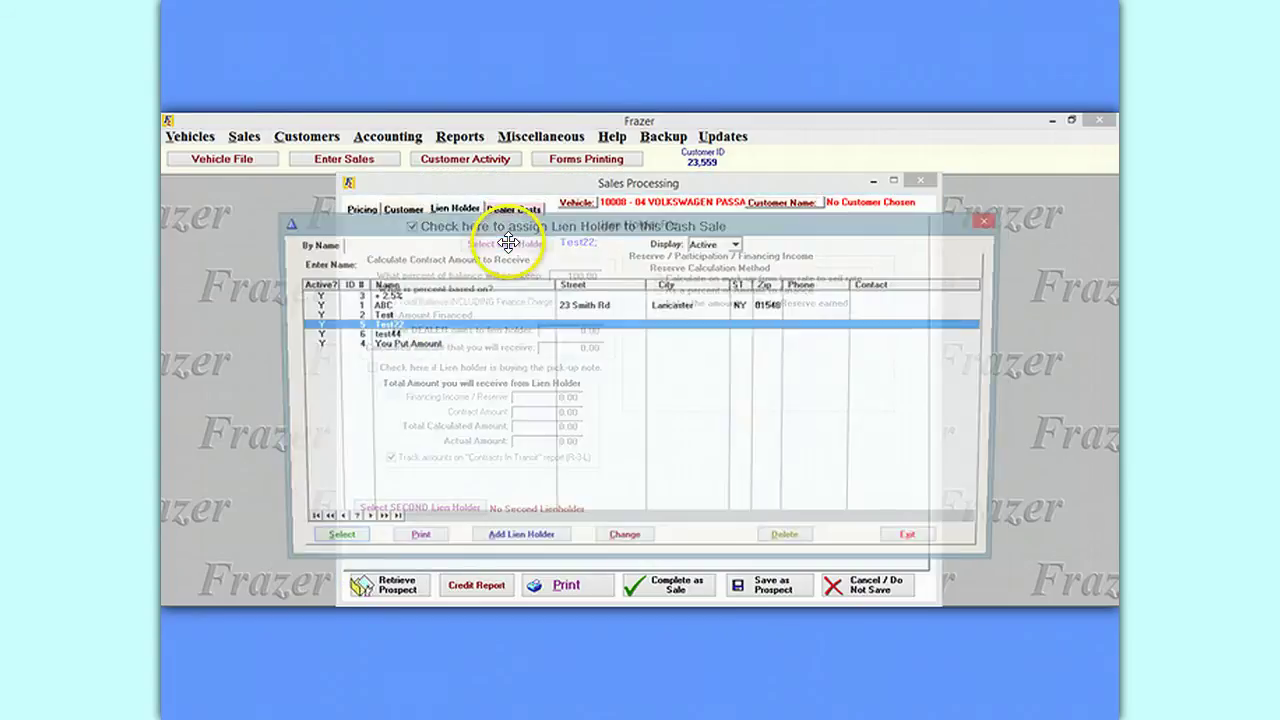
double_click(378, 305)
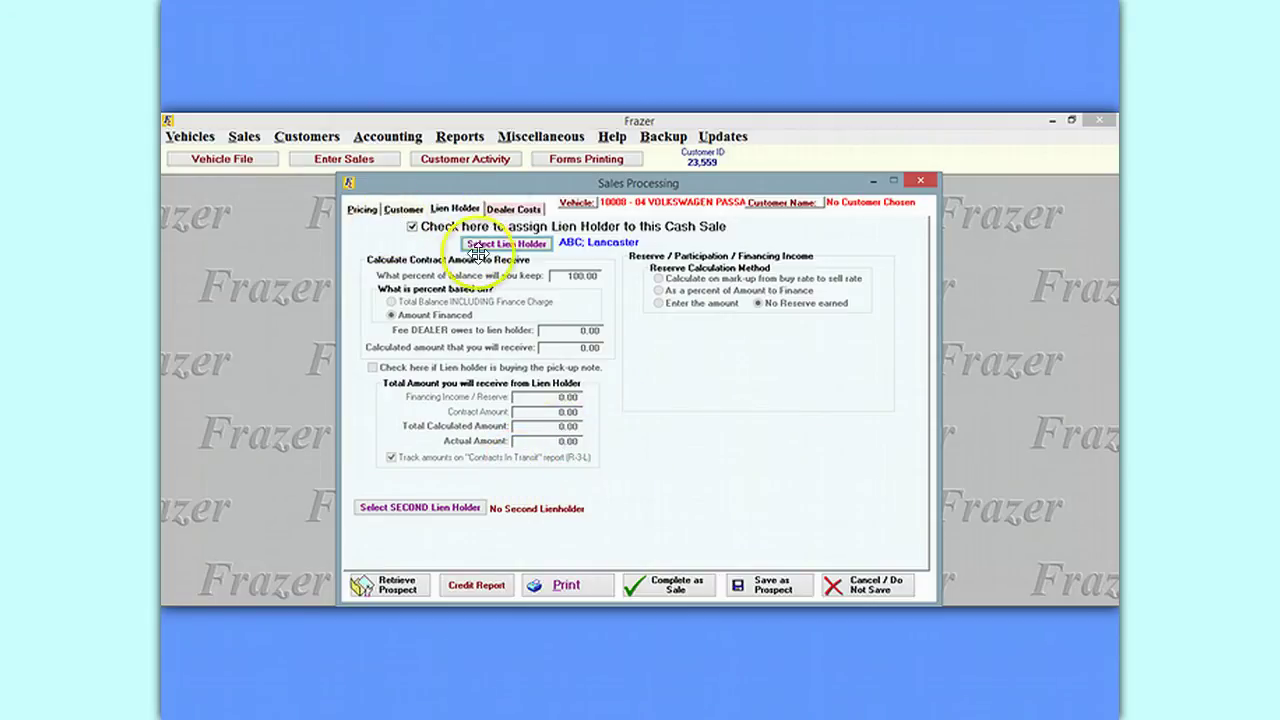
left_click(362, 212)
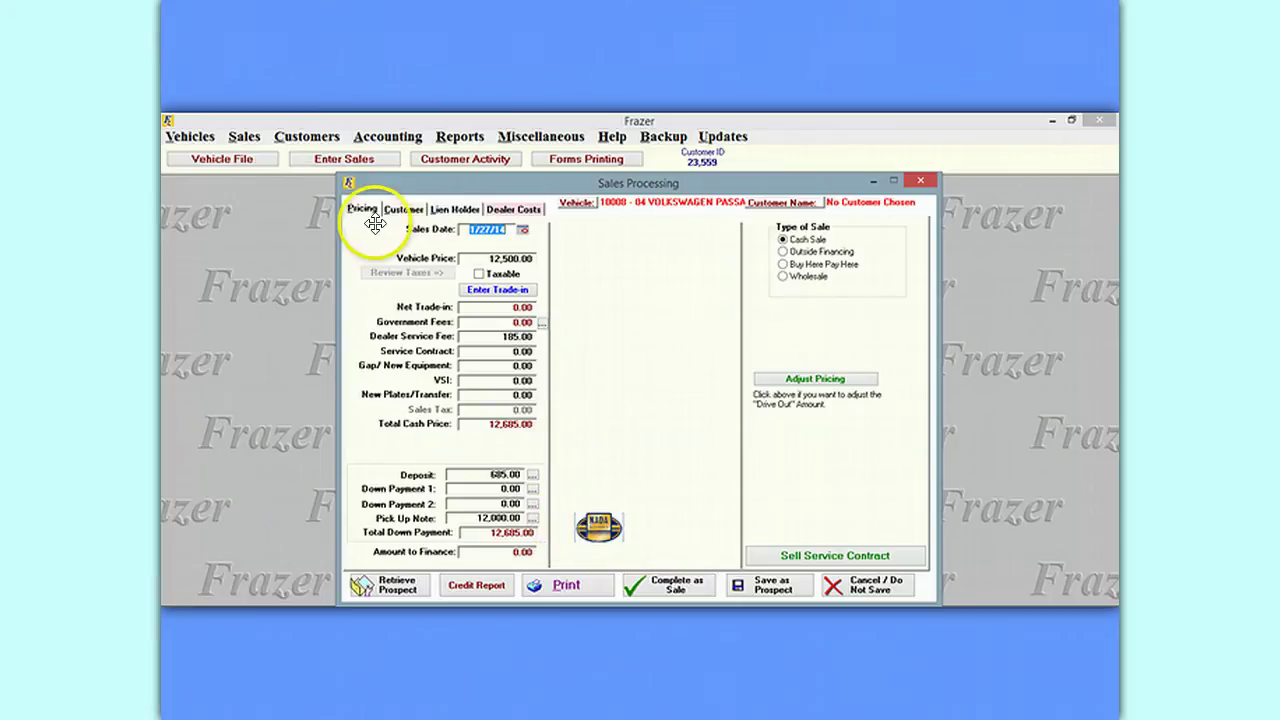
Review the Customer, Lien Holder and Dealer Costs pages, then set the customer type to Individual.
left_click(405, 209)
left_click(455, 209)
left_click(513, 209)
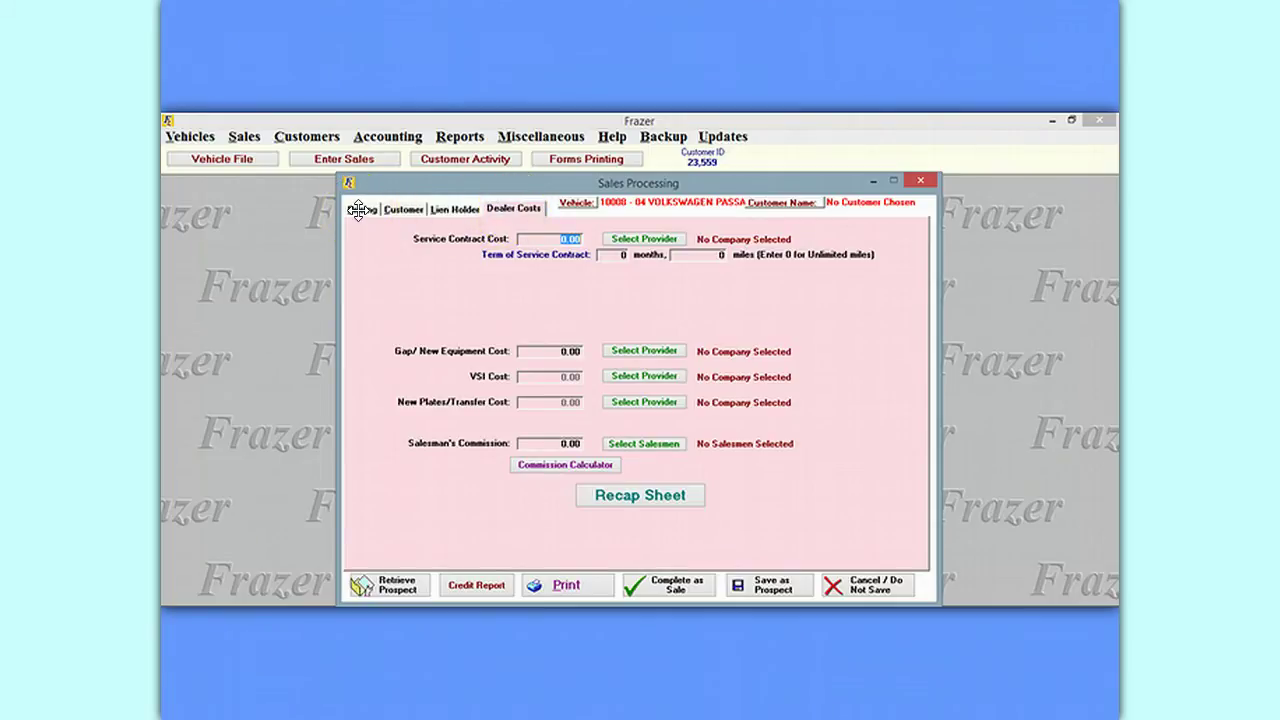
left_click(358, 210)
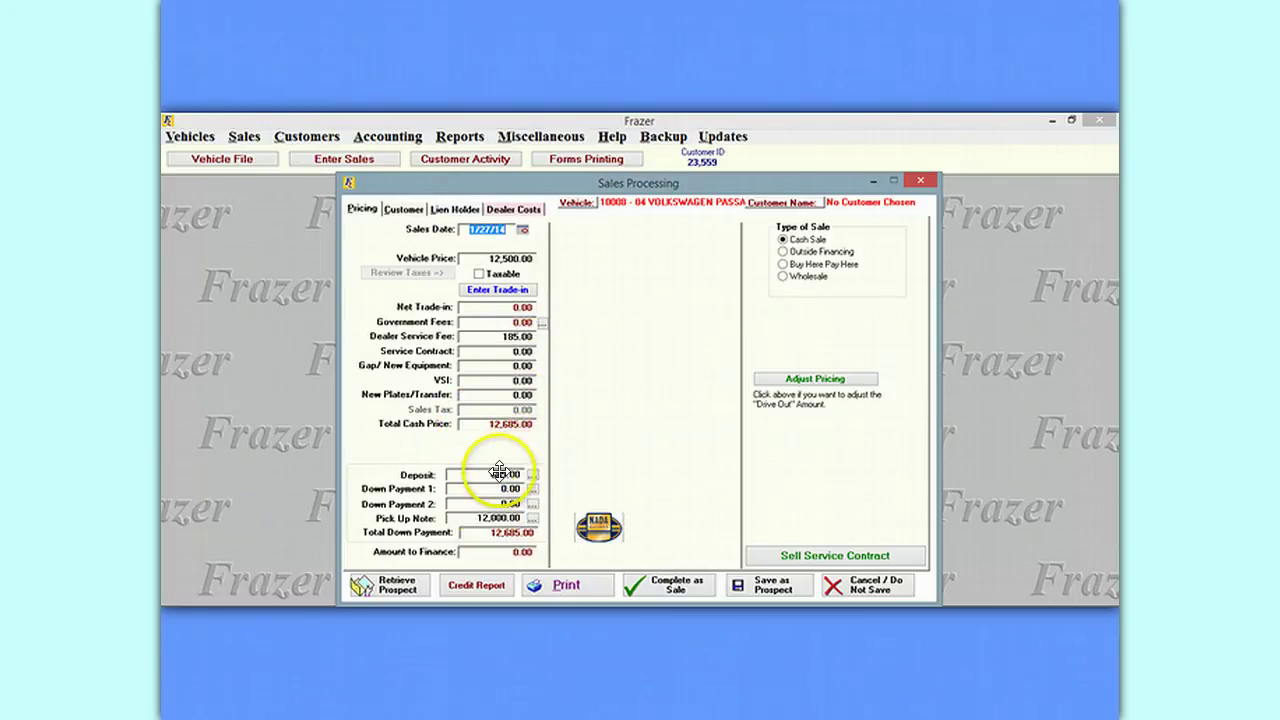
left_click(403, 209)
left_click(418, 240)
Enter the customer's first and last name, street address and zip code, filling city and county.
left_click(452, 257)
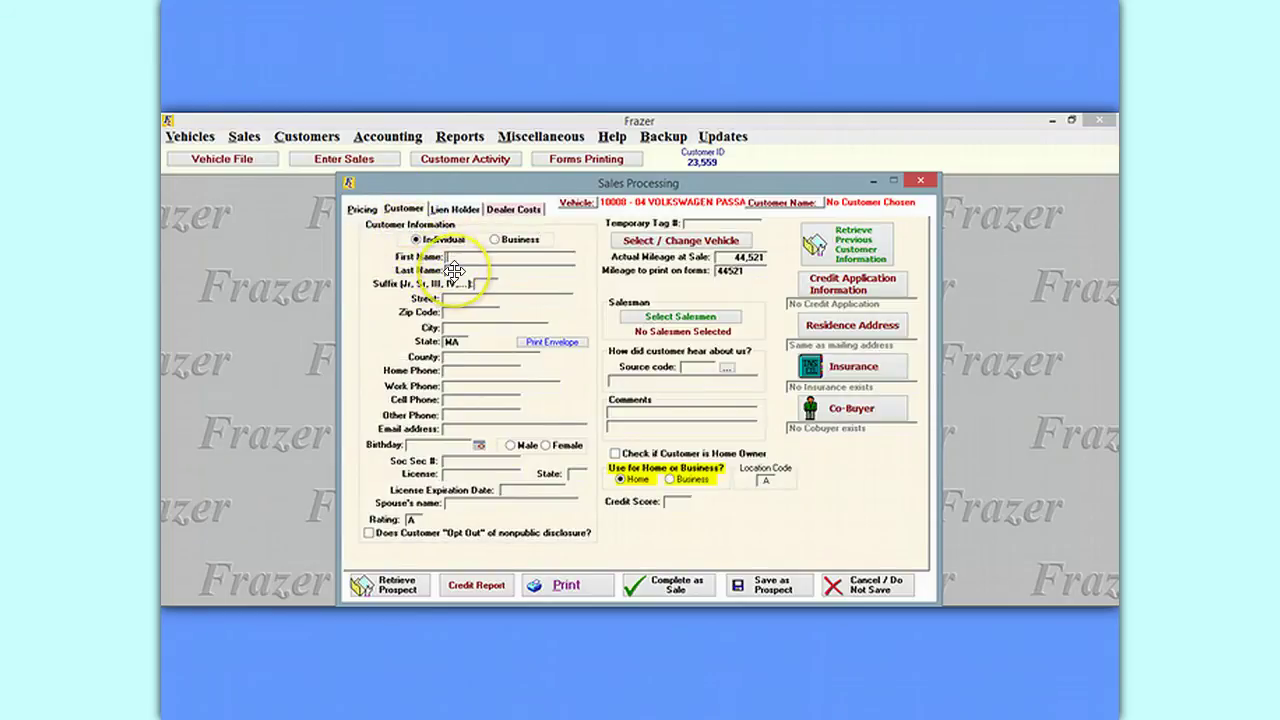
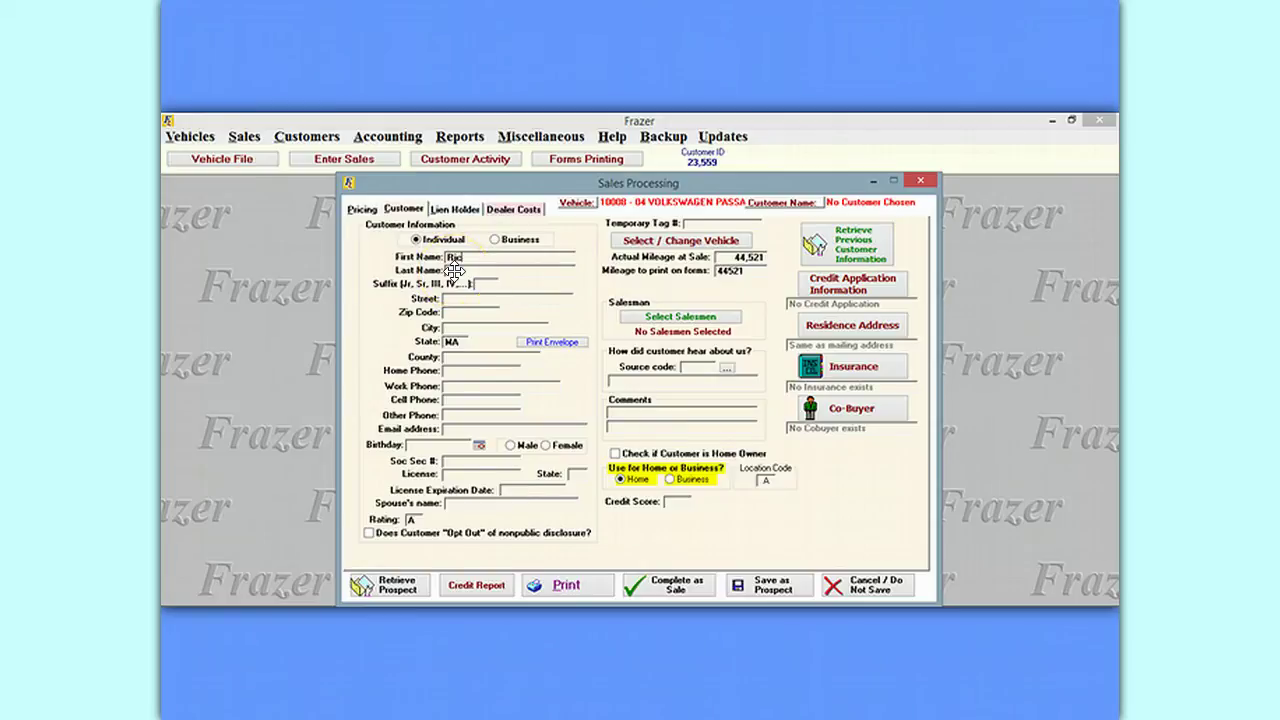
left_click(470, 268)
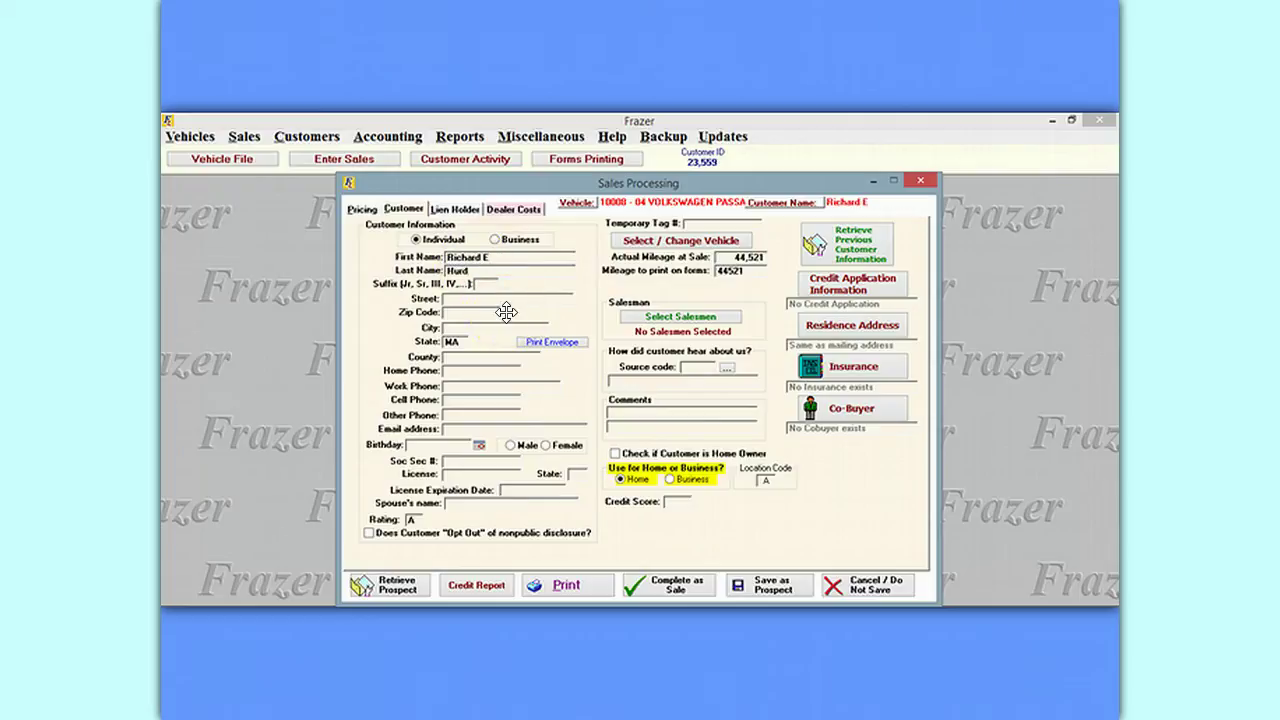
left_click(446, 298)
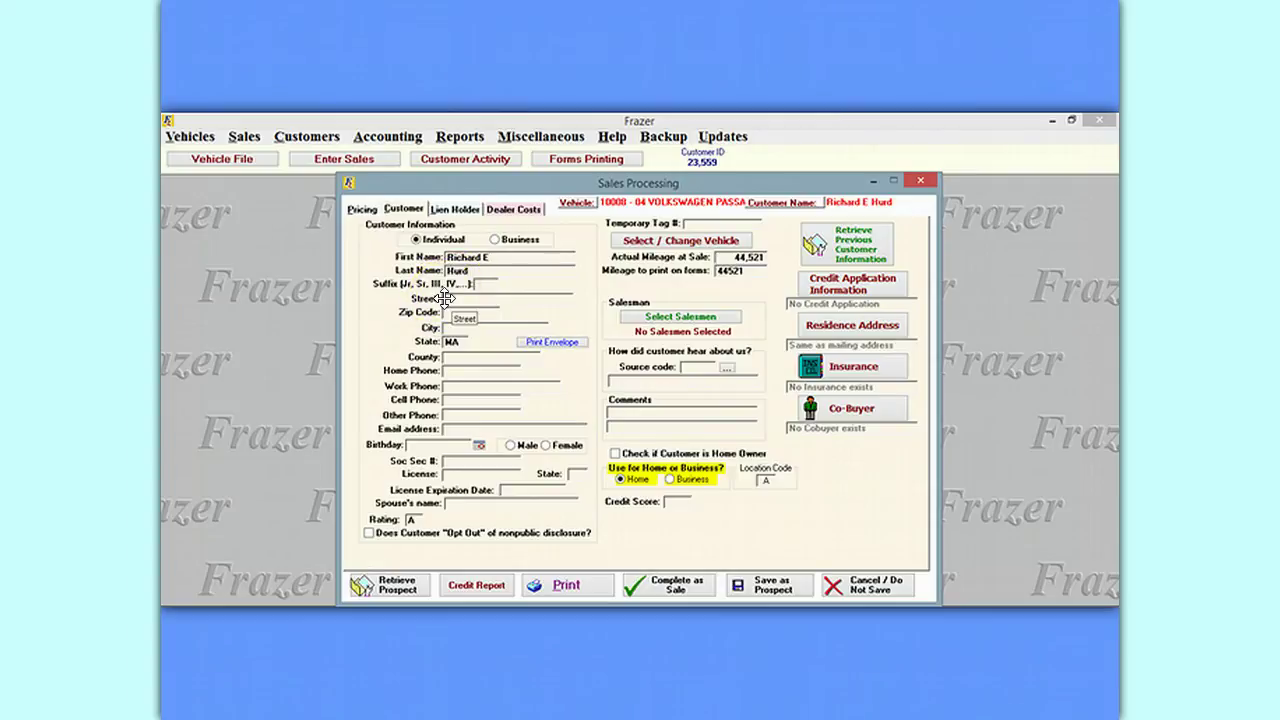
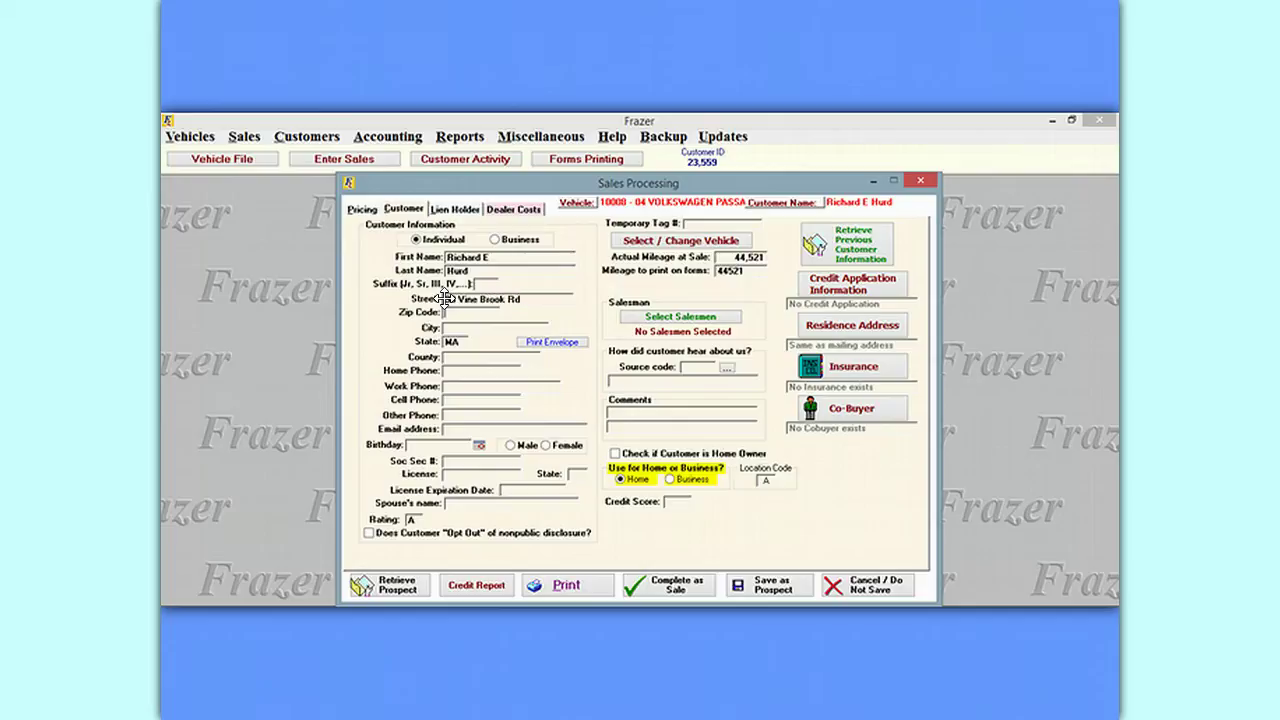
key("Tab")
key("Tab")
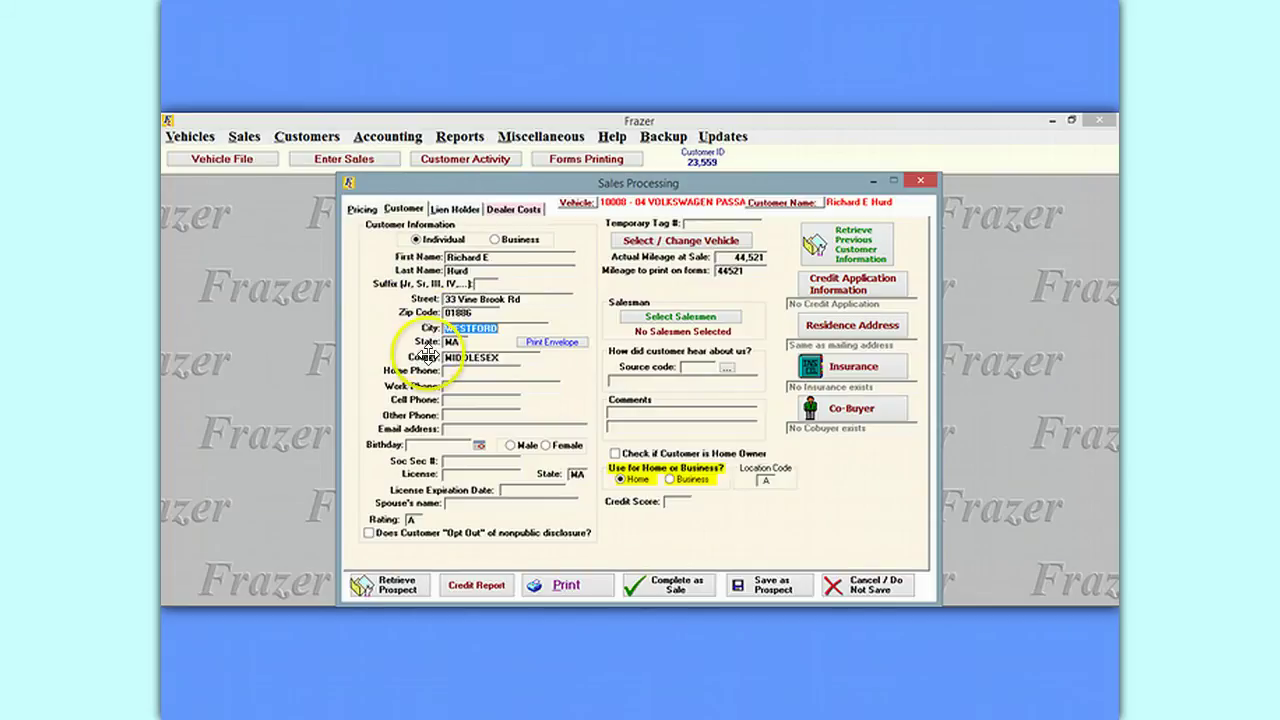
Enter the customer's home phone, cell phone and e-mail address.
left_click(458, 371)
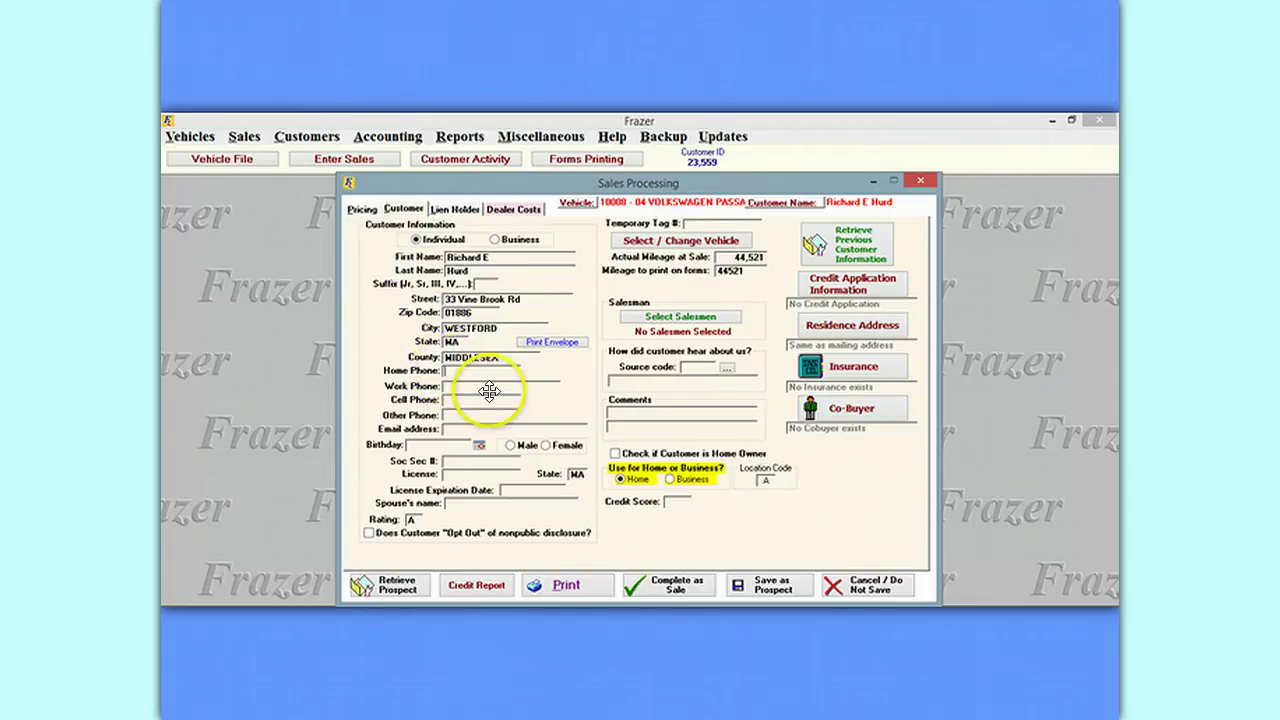
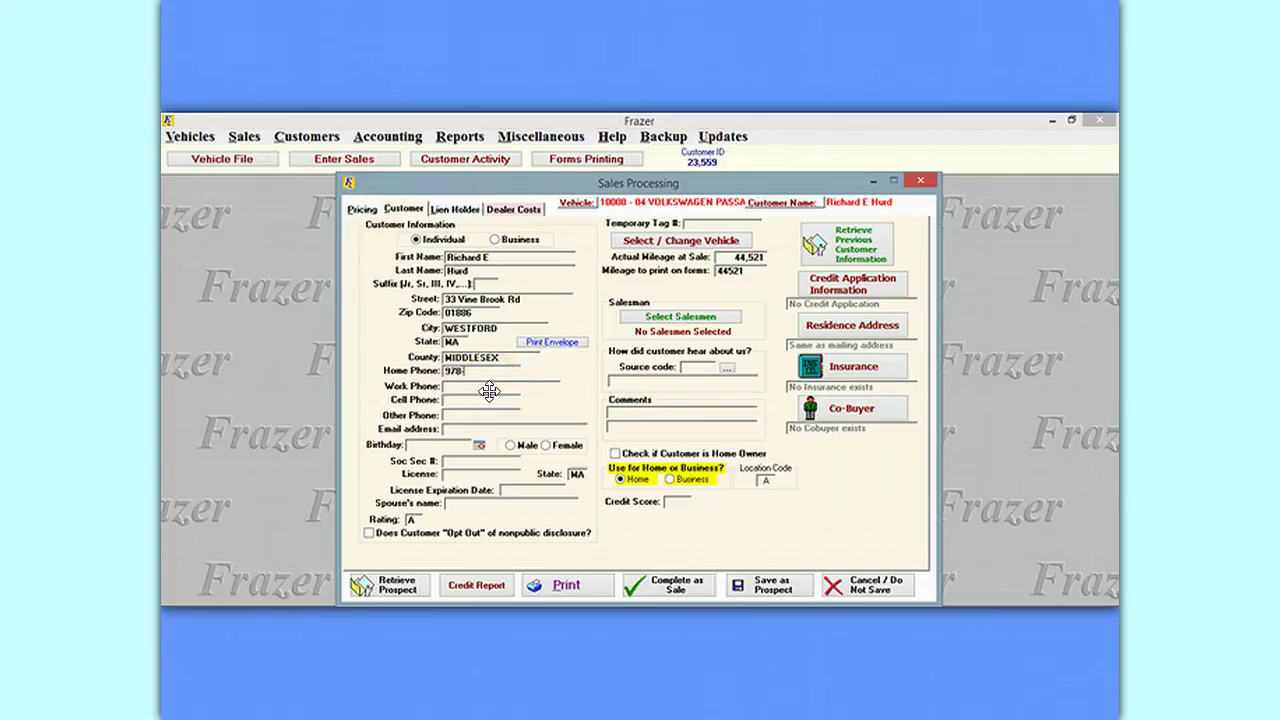
left_click(490, 421)
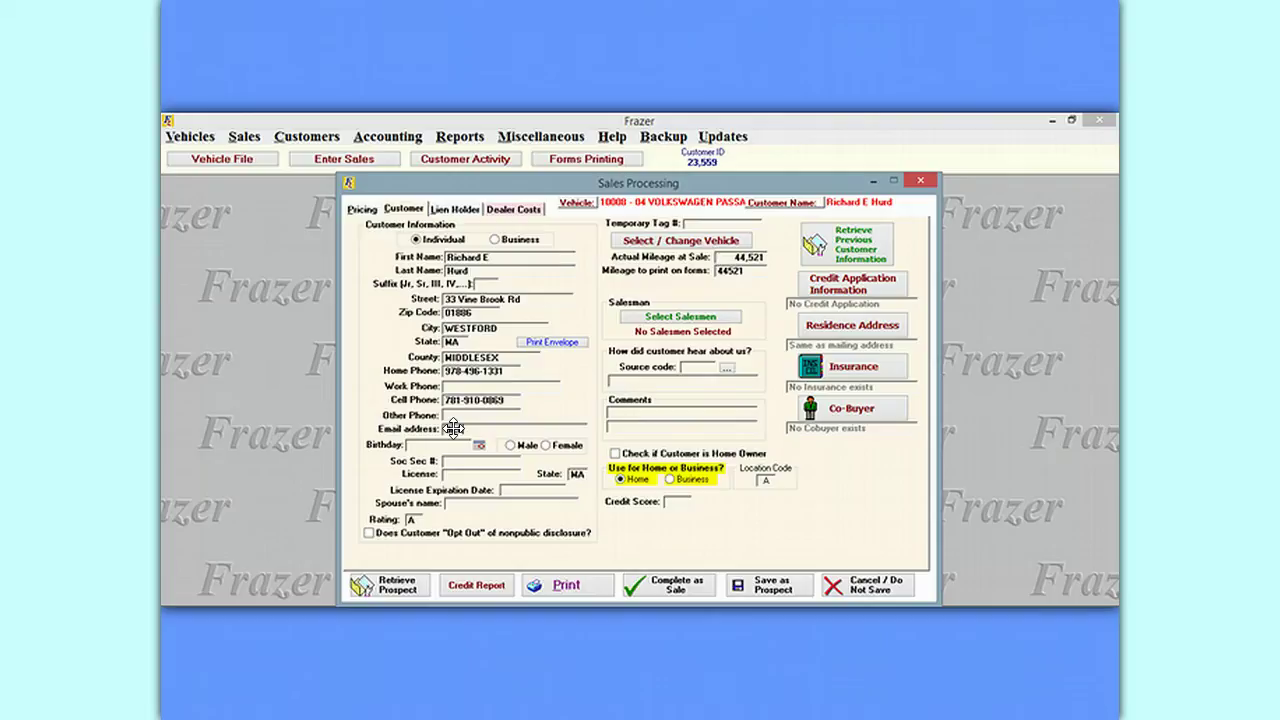
left_click(418, 444)
Enter the customer's birthday, set gender to male, and tick the nonpublic-disclosure opt-out.
left_click(492, 476)
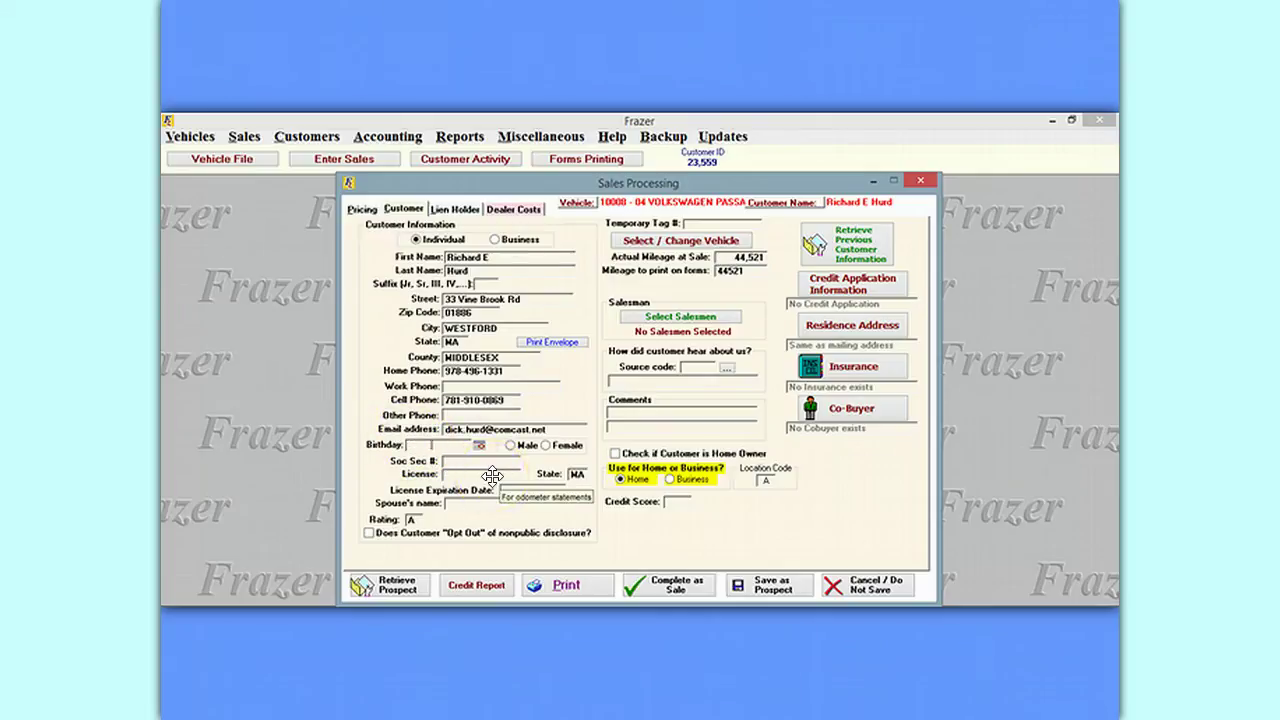
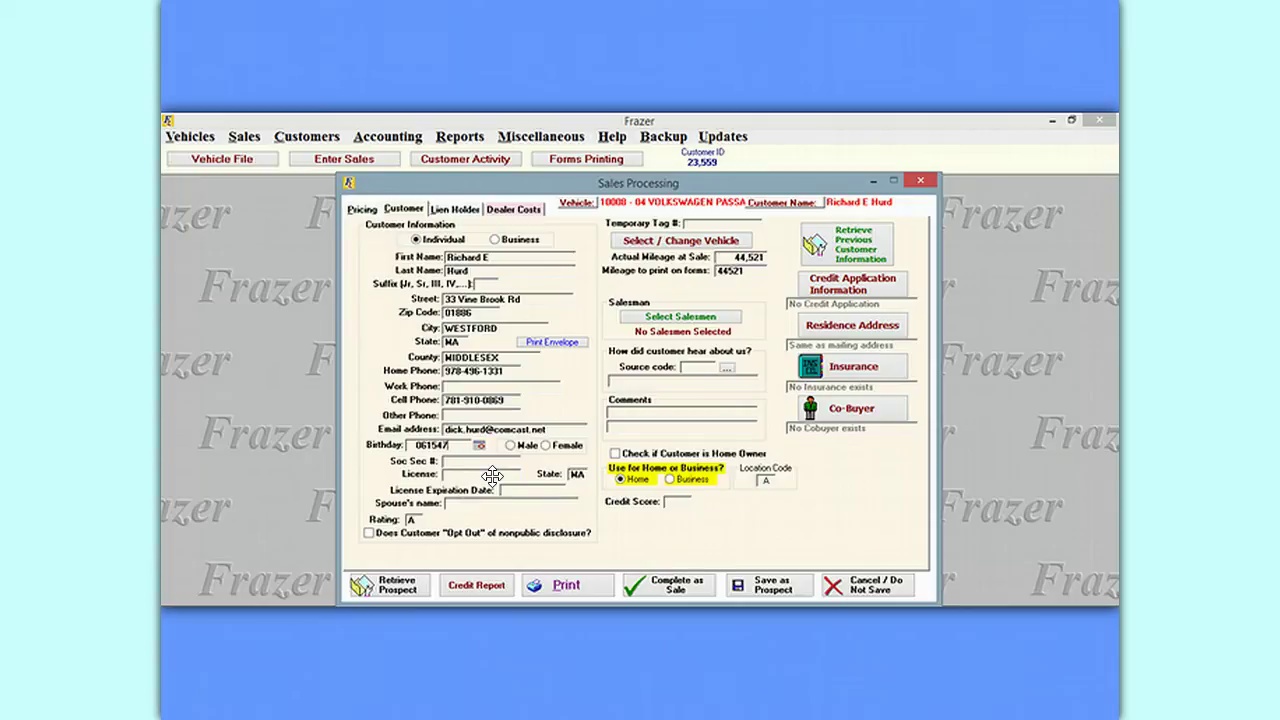
key("Tab")
left_click(511, 445)
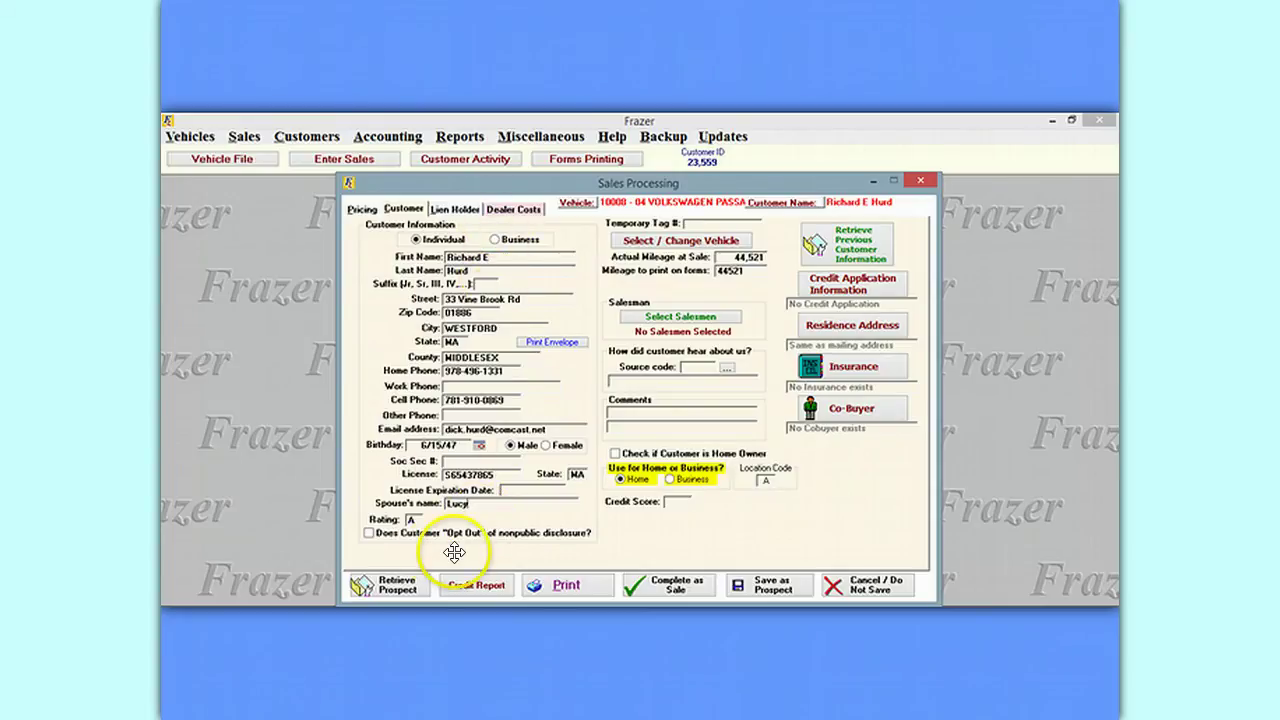
left_click(369, 533)
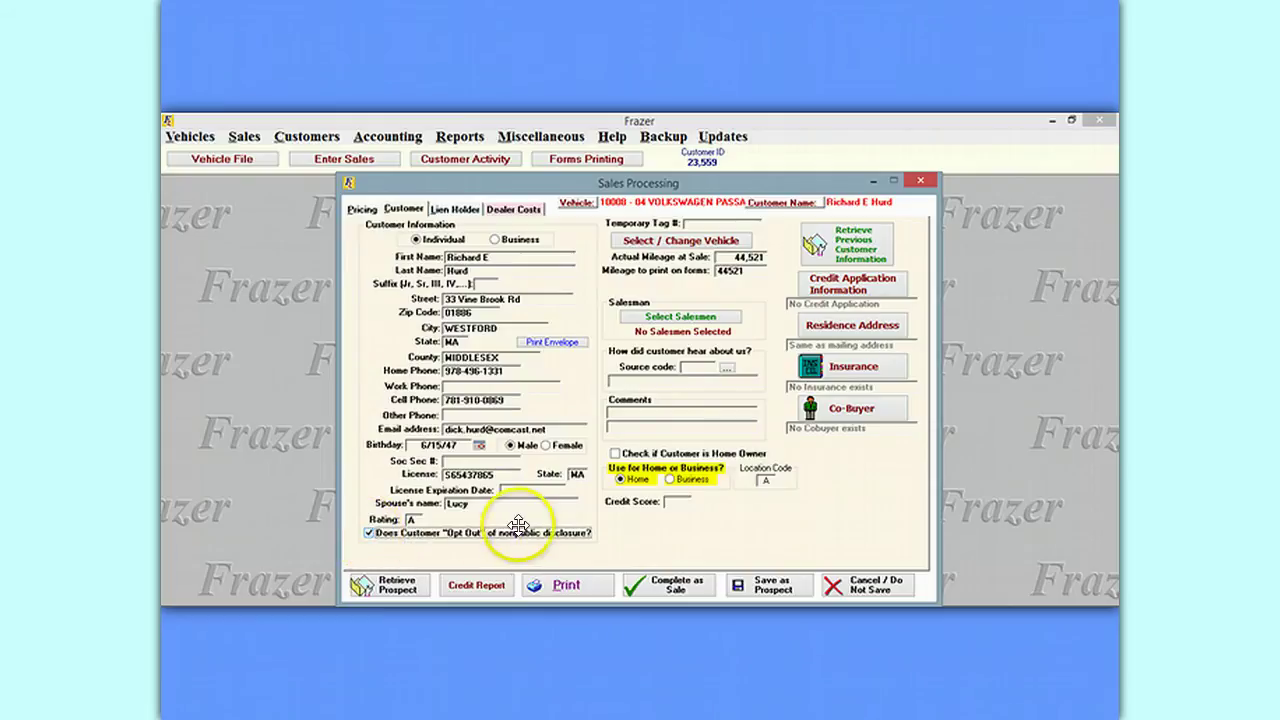
left_click(740, 257)
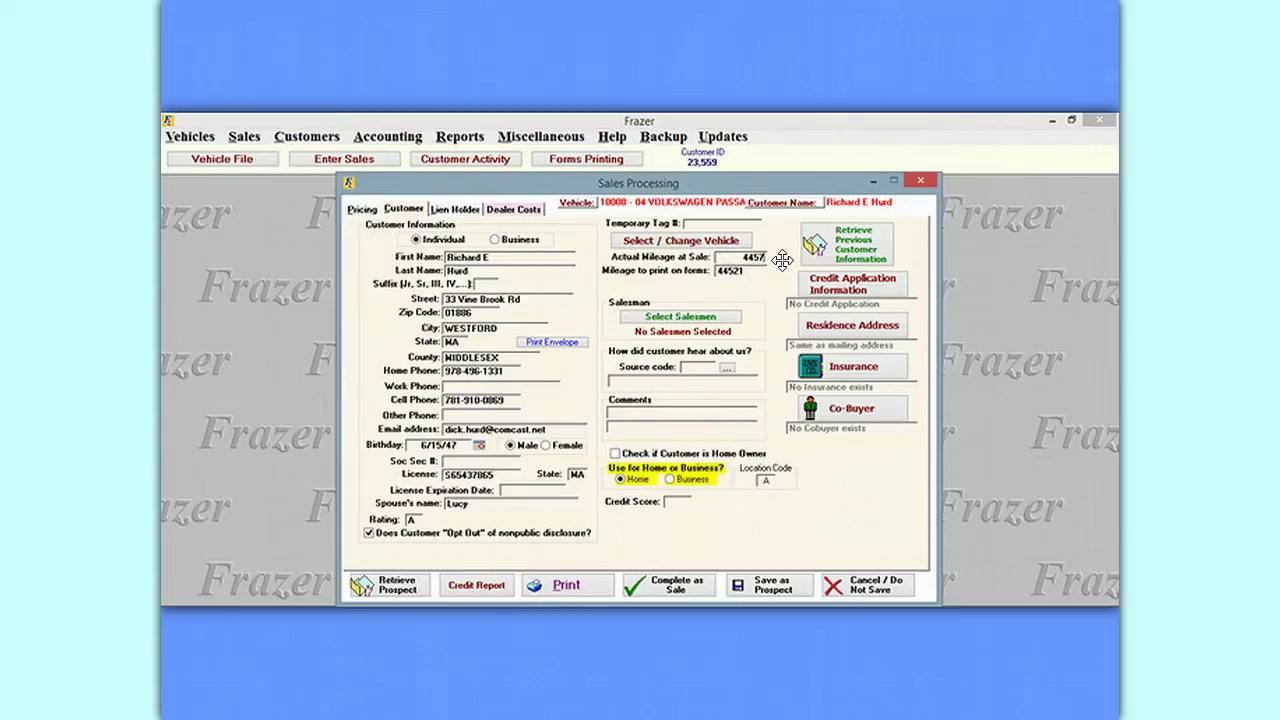
Confirm actual mileage 44,575 and assign salesman 04 to the deal at 100% commission.
key("Tab")
left_click(697, 314)
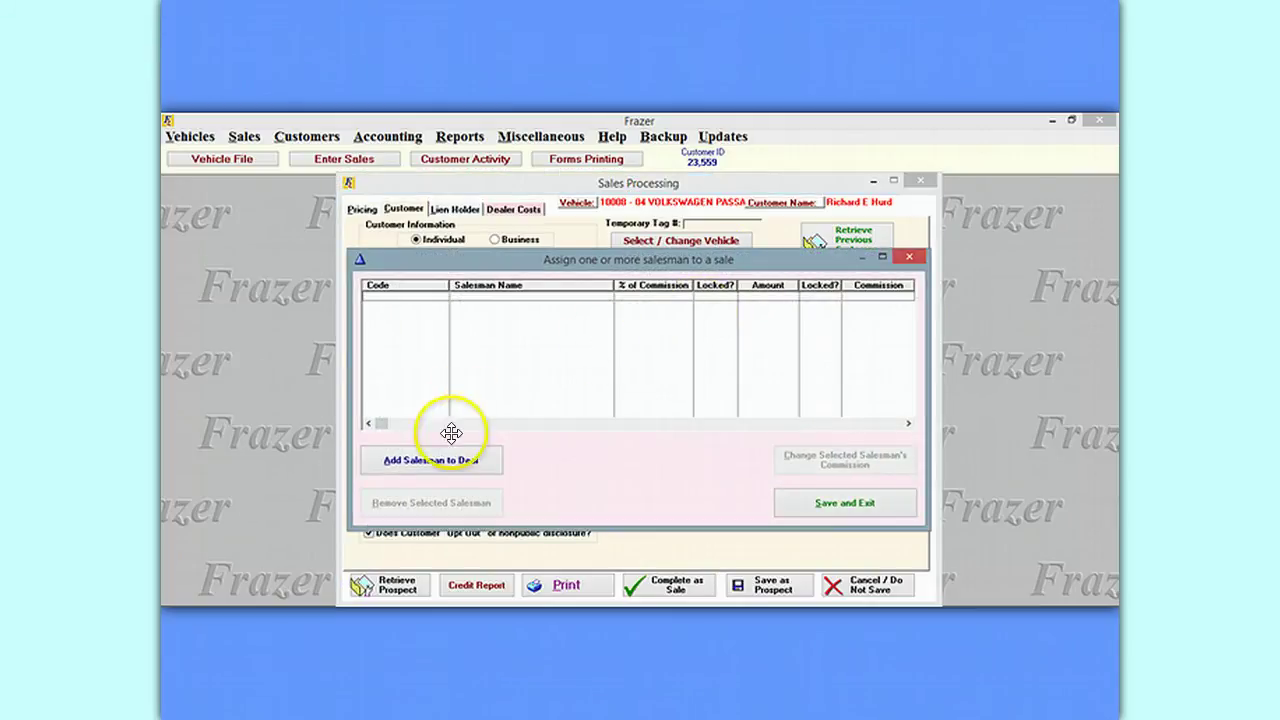
left_click(453, 460)
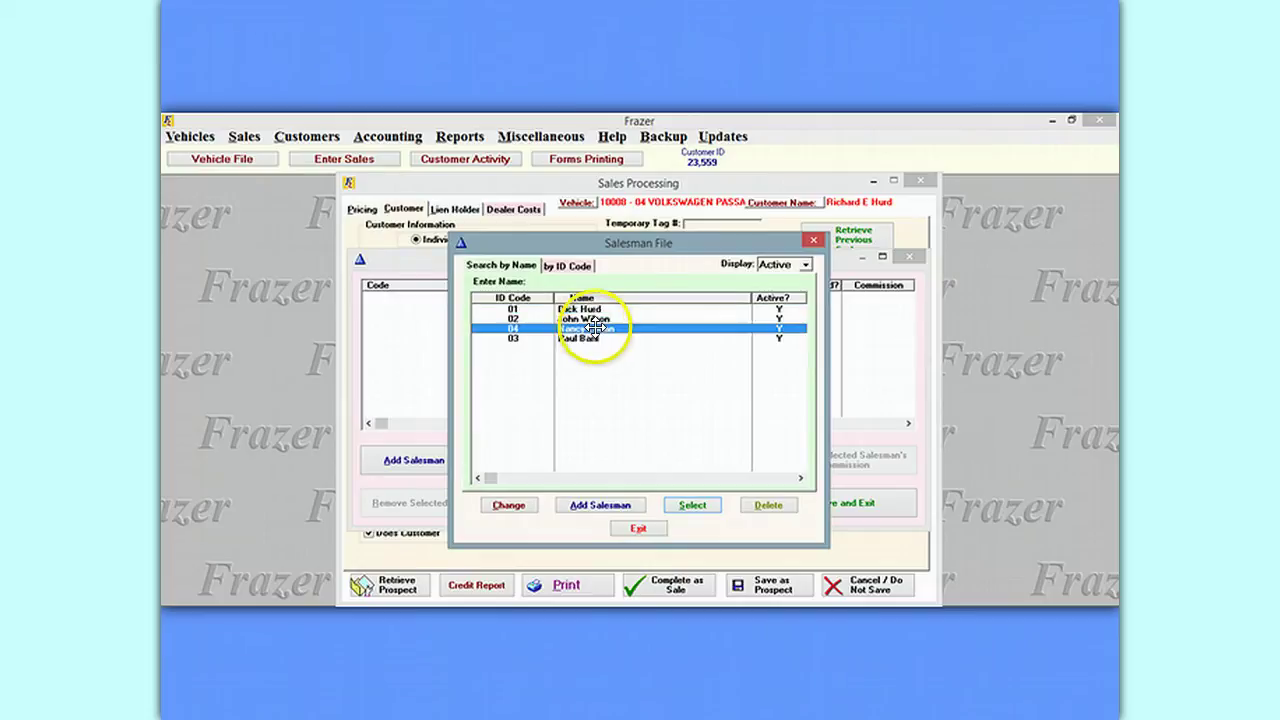
double_click(595, 327)
left_click(885, 502)
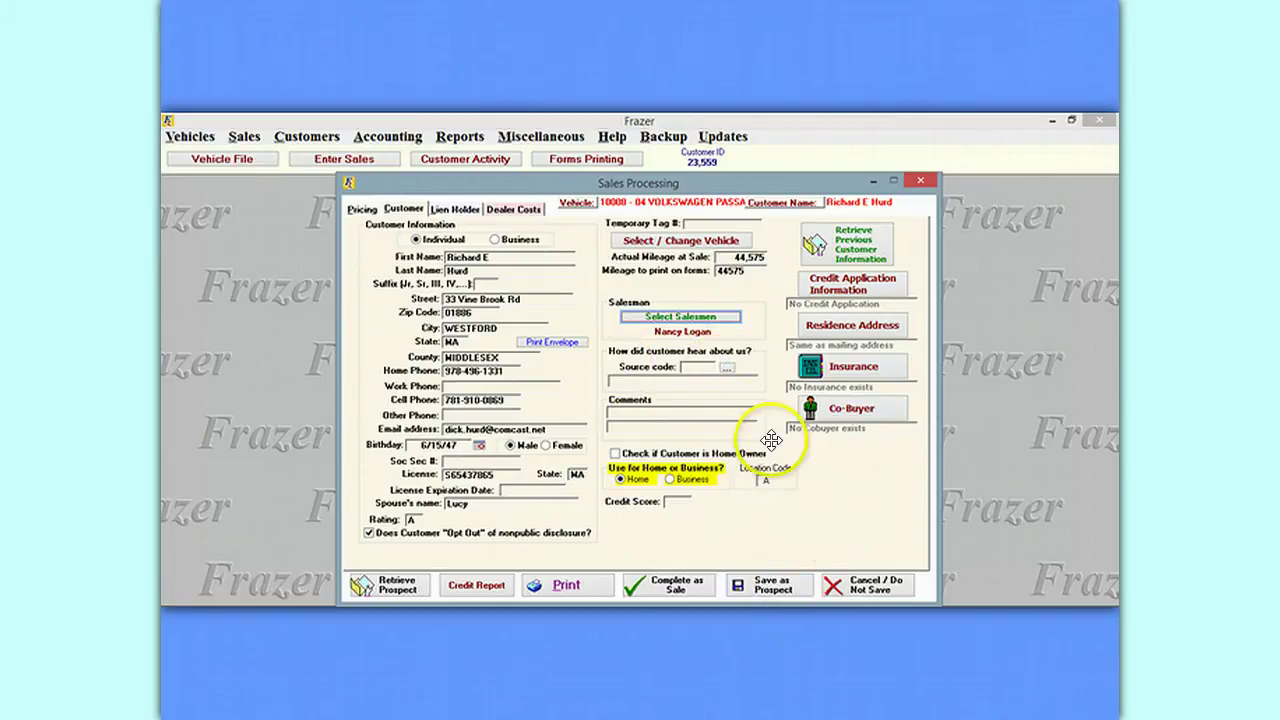
Set the customer's referral source code to 07 Auto Trader.
left_click(725, 368)
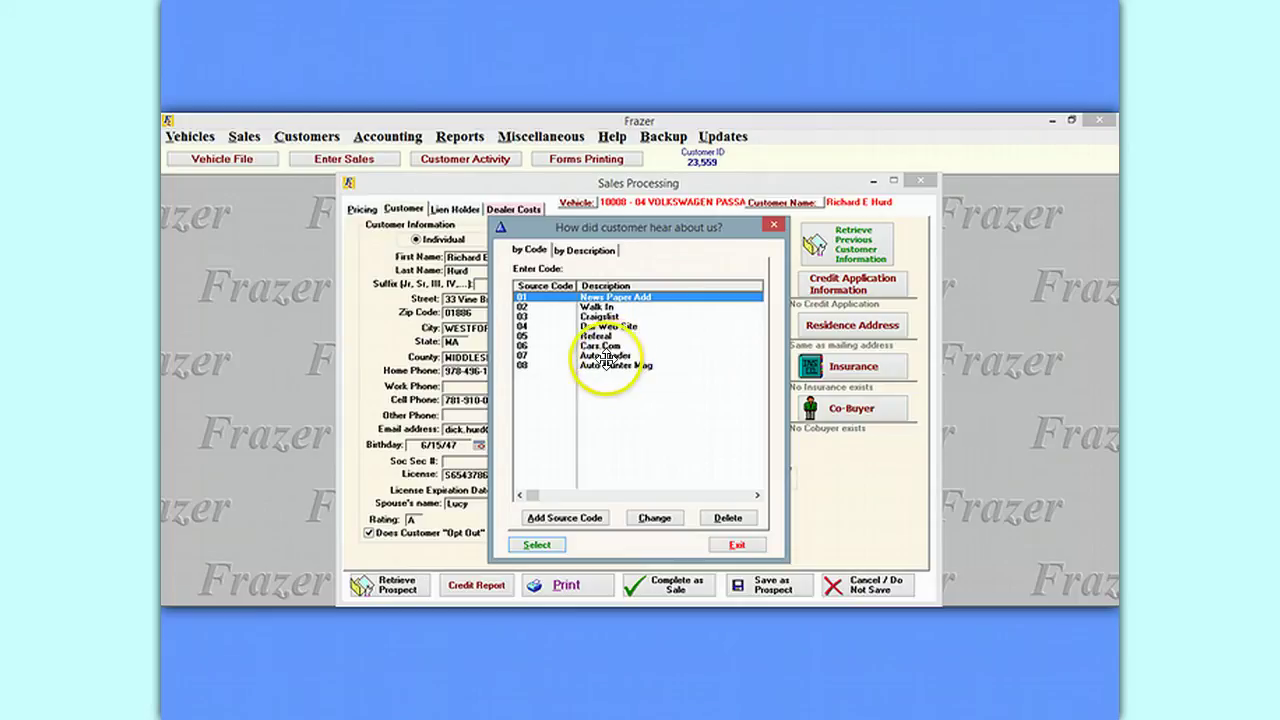
double_click(600, 355)
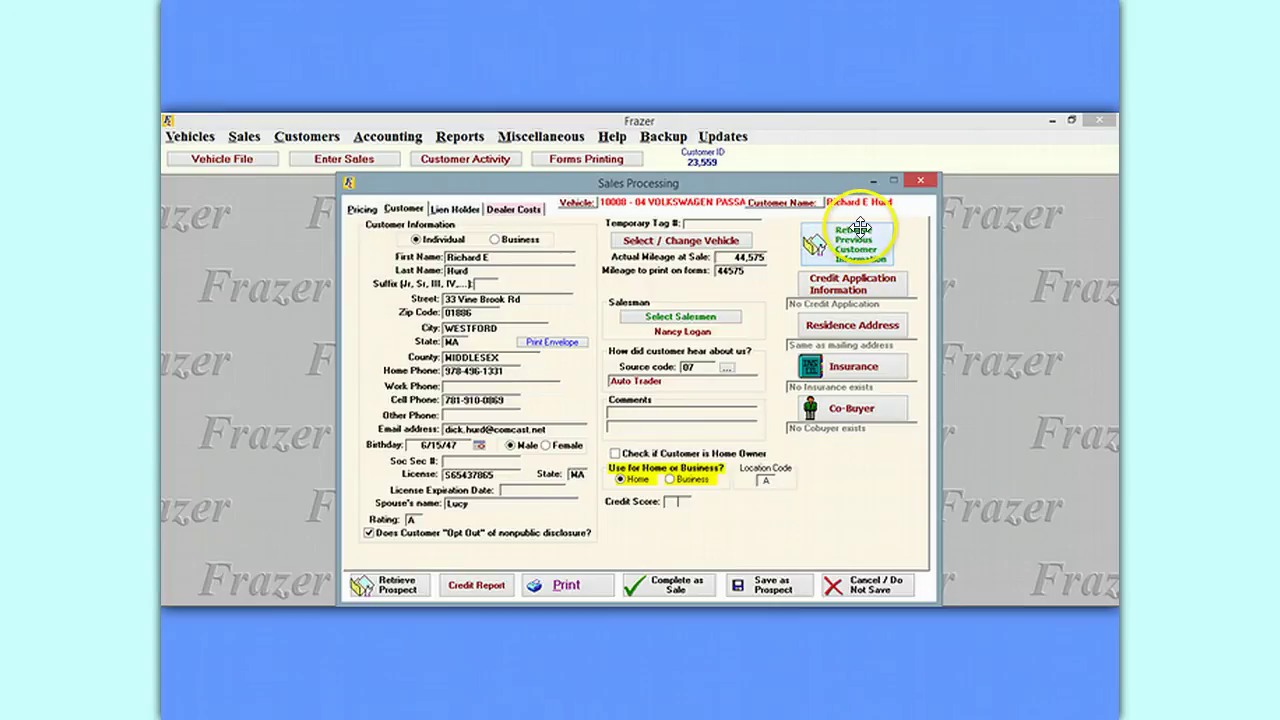
left_click(850, 283)
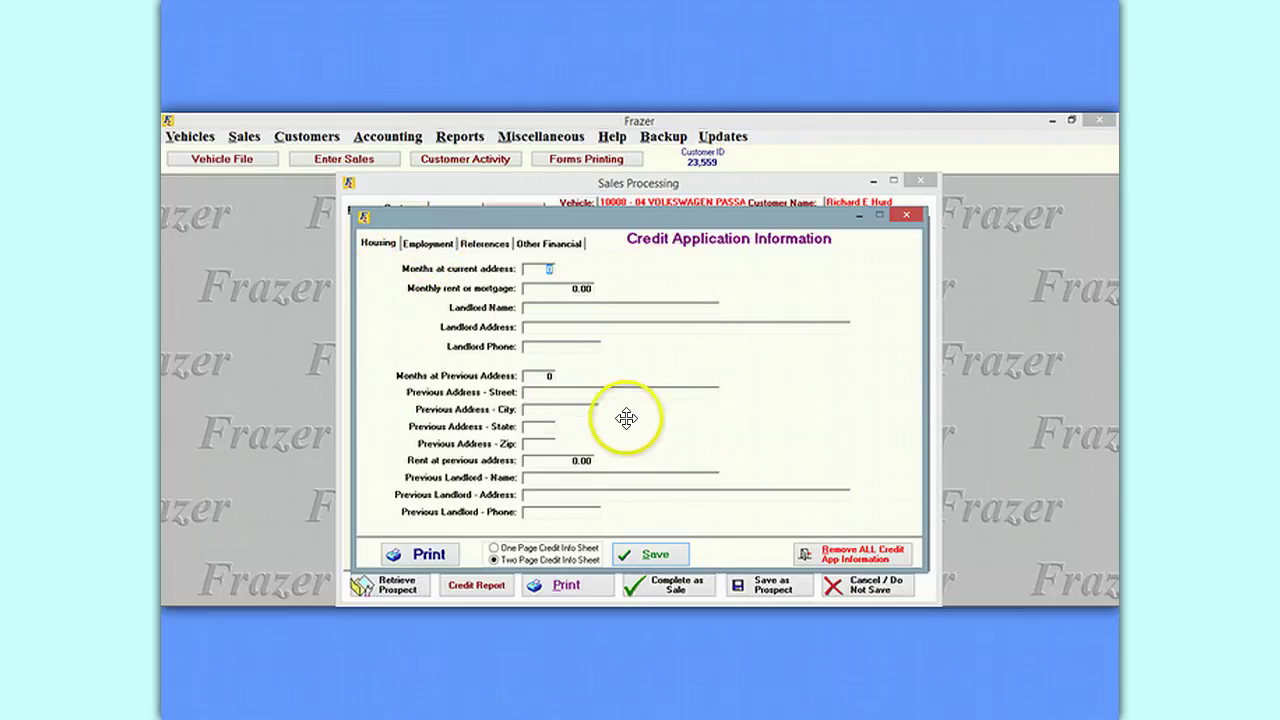
left_click(437, 243)
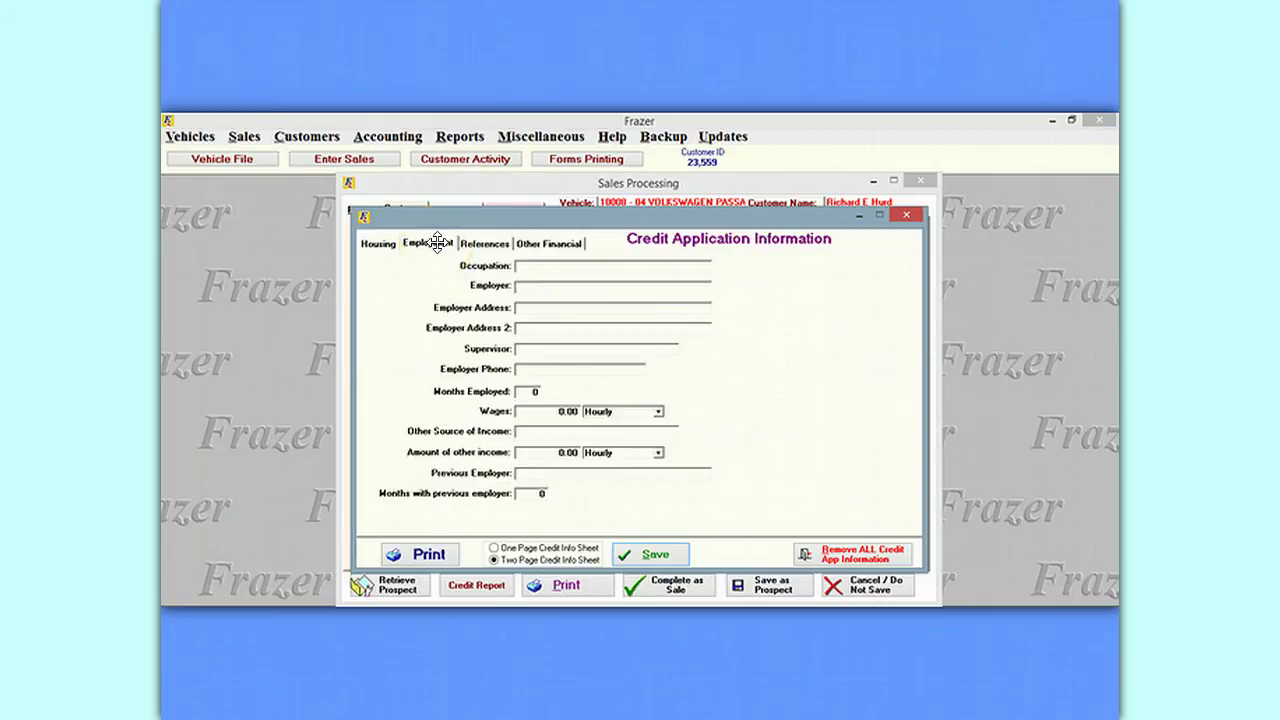
left_click(488, 243)
left_click(550, 243)
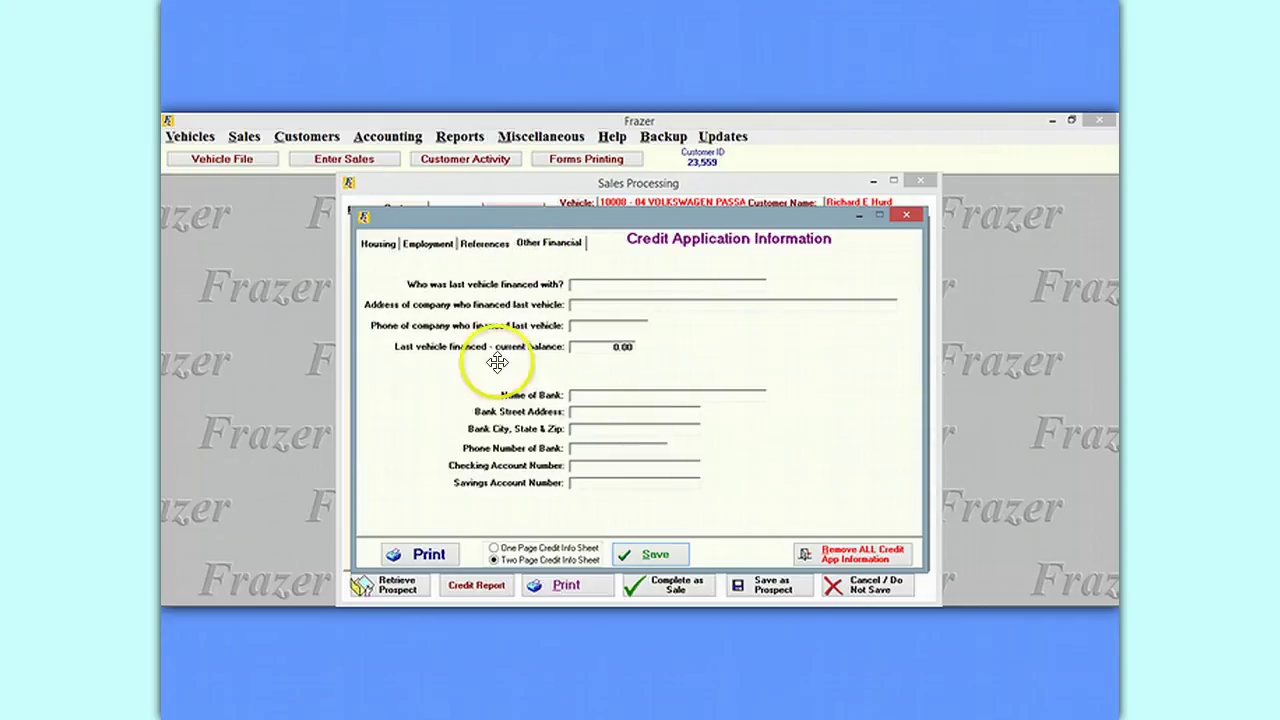
left_click(378, 244)
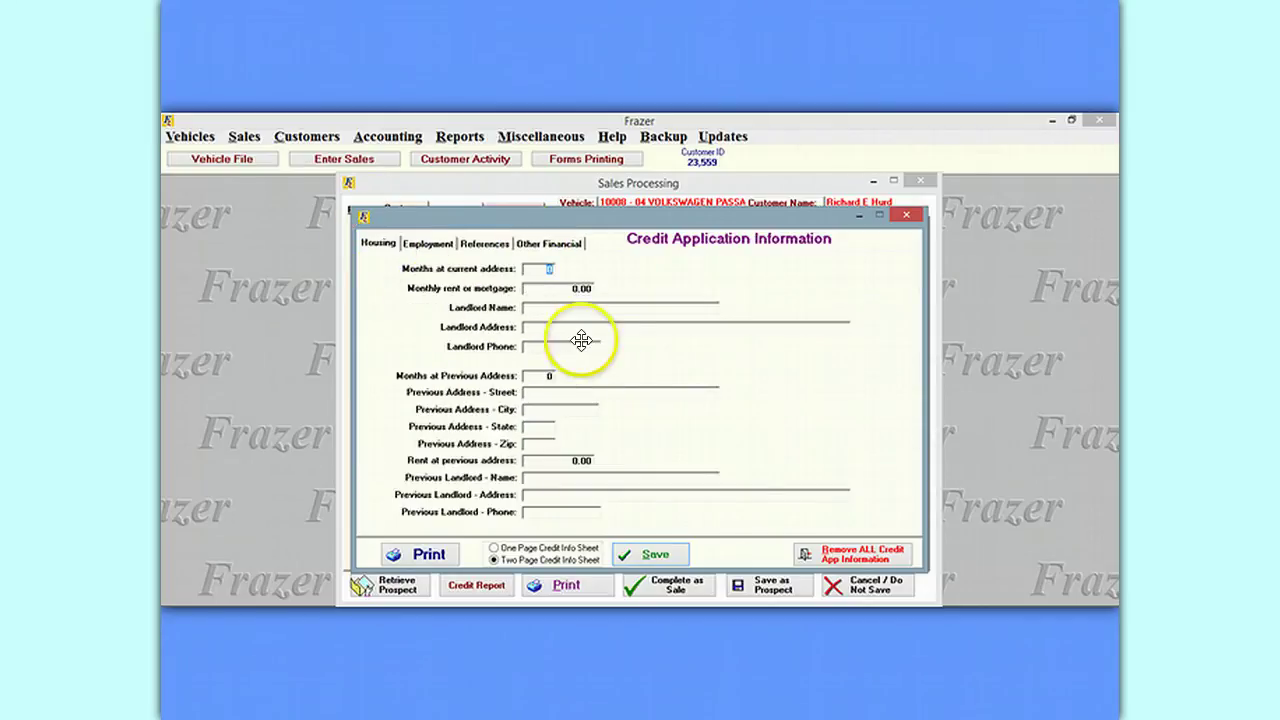
left_click(911, 217)
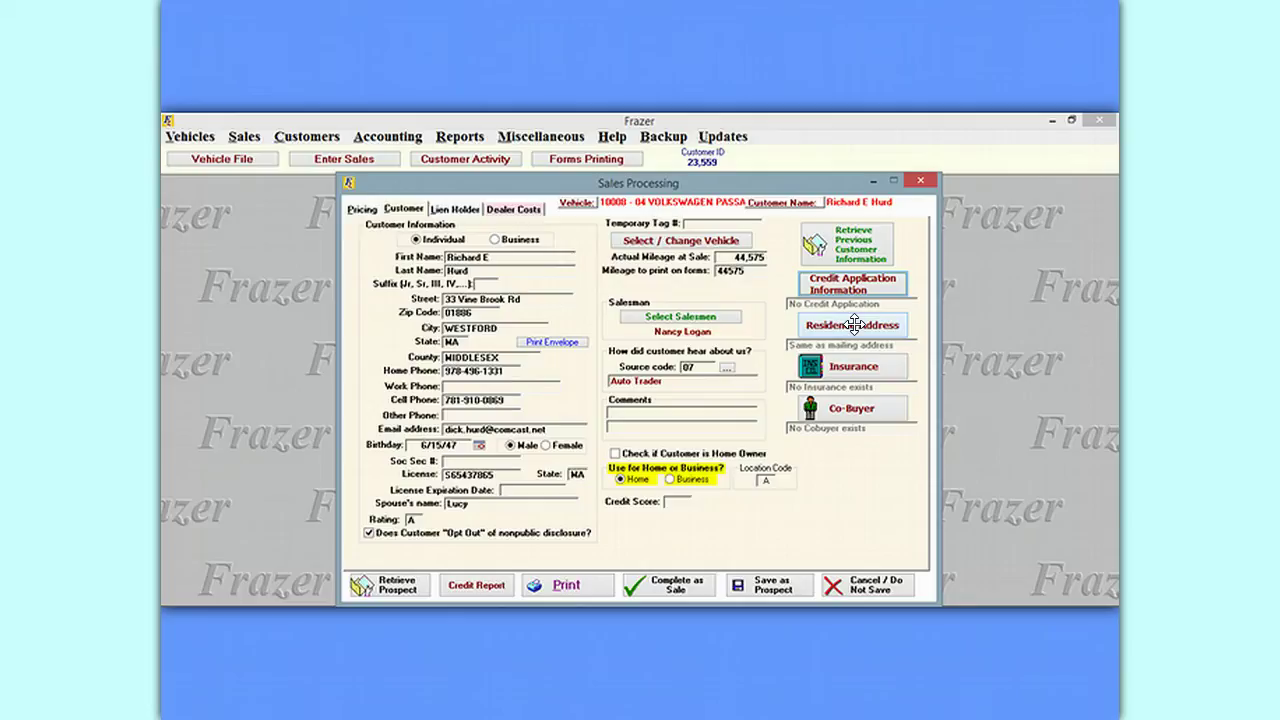
left_click(854, 325)
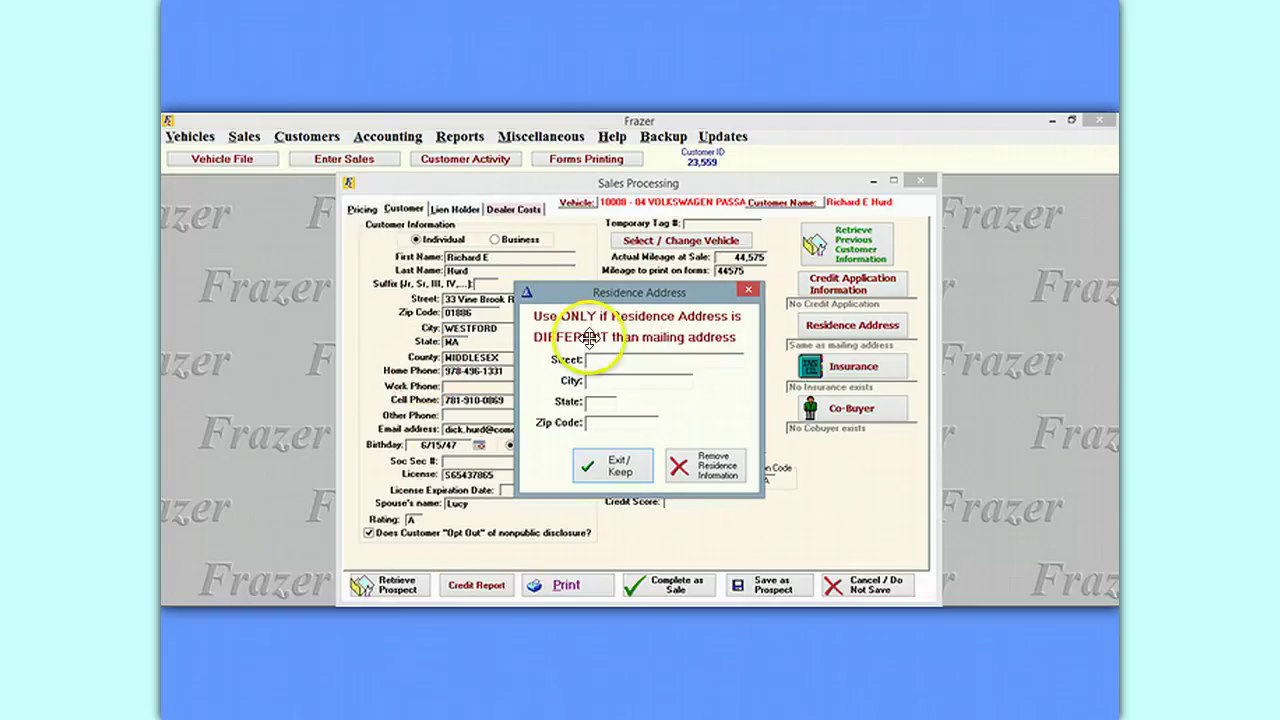
left_click(748, 291)
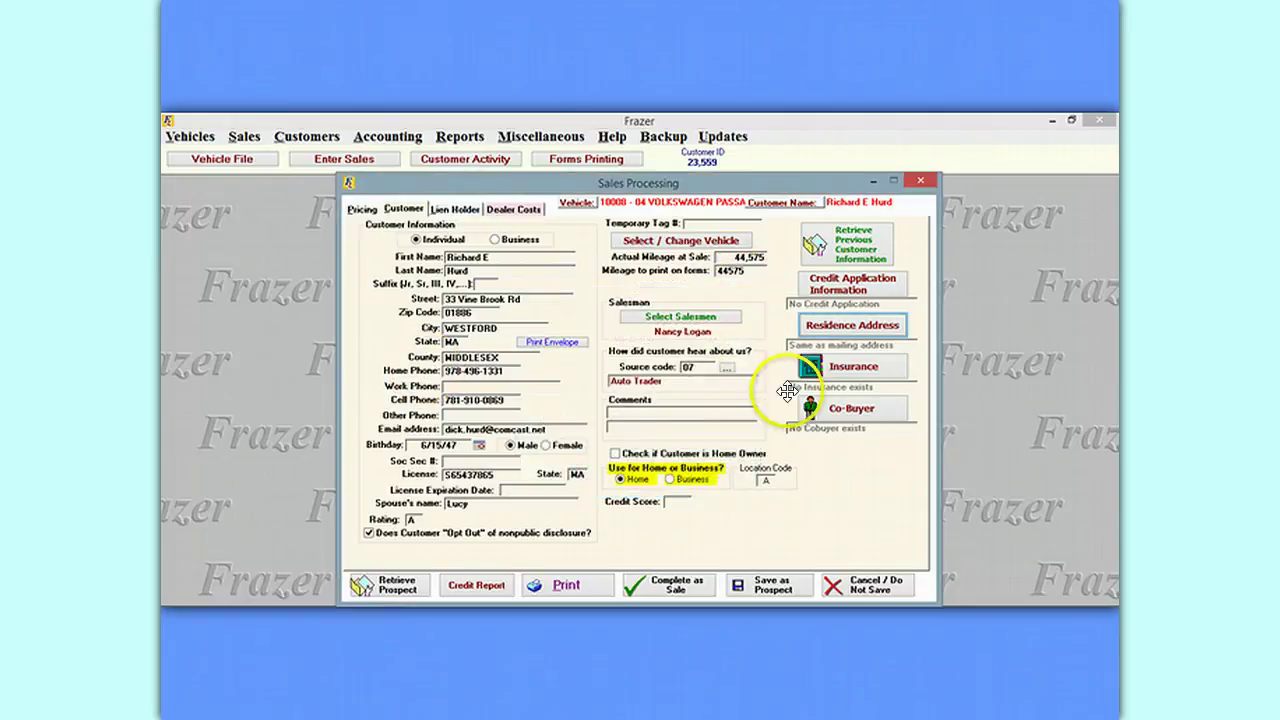
left_click(848, 366)
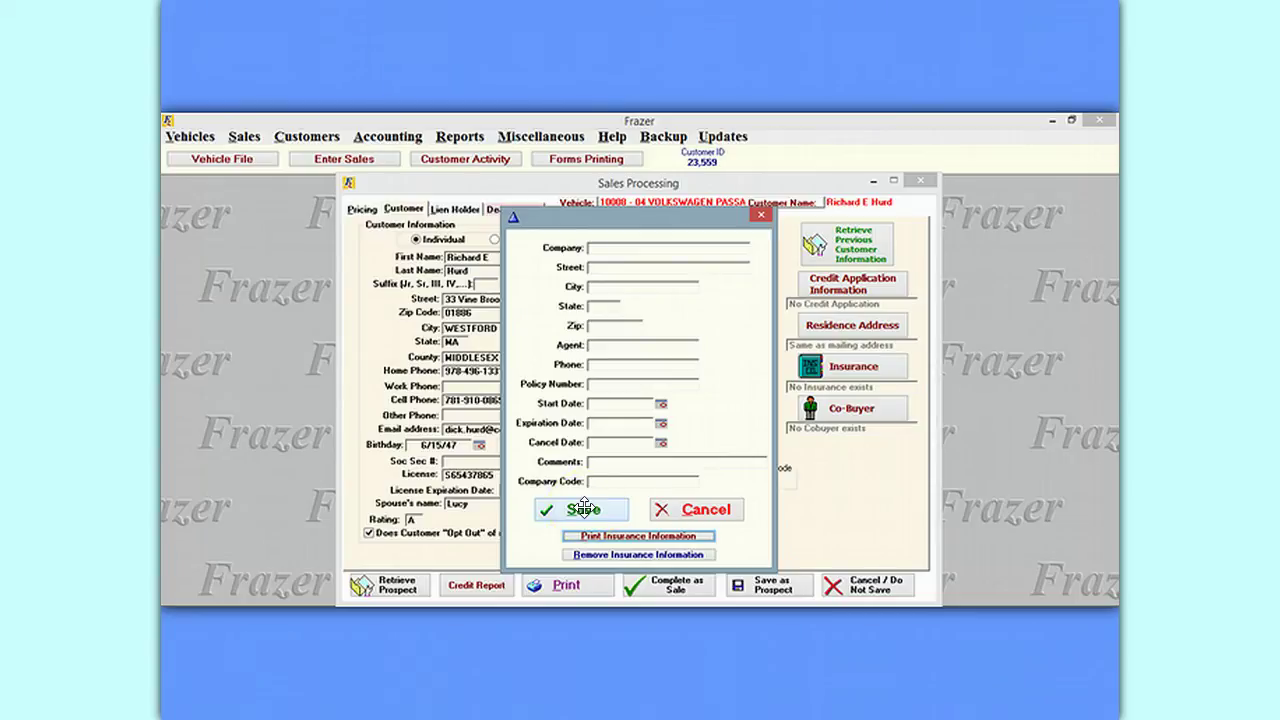
left_click(584, 510)
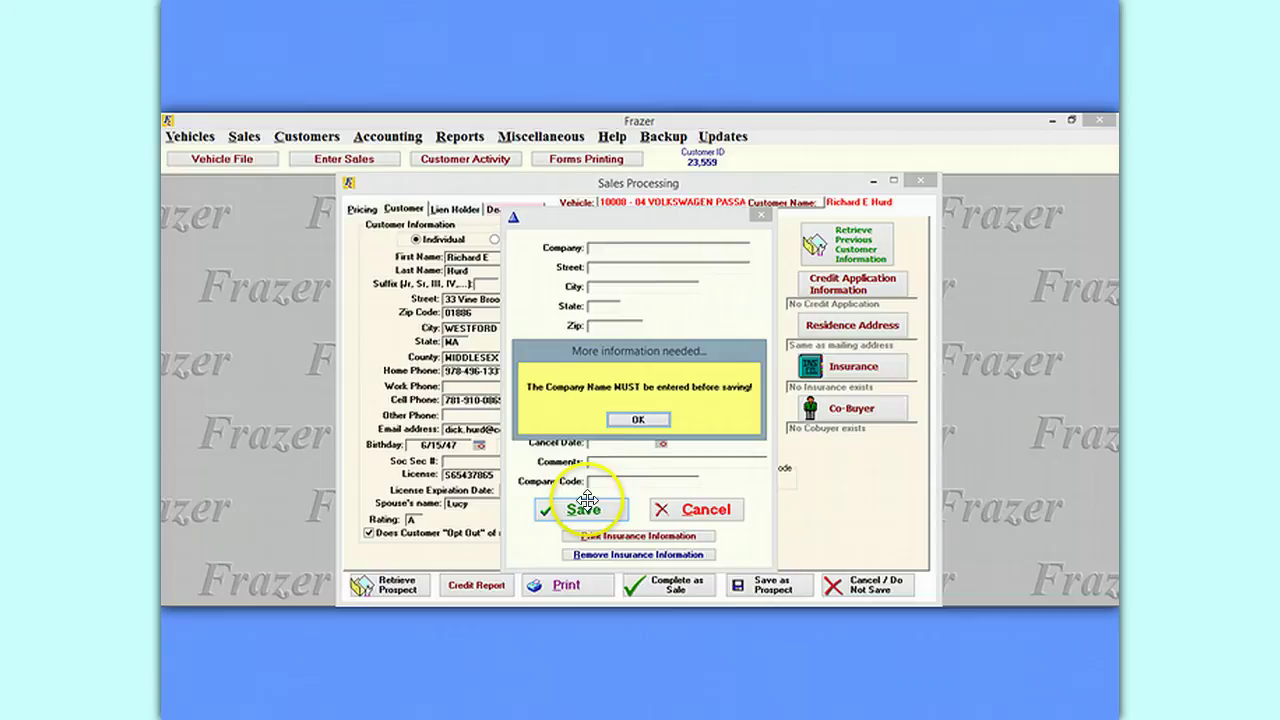
left_click(643, 419)
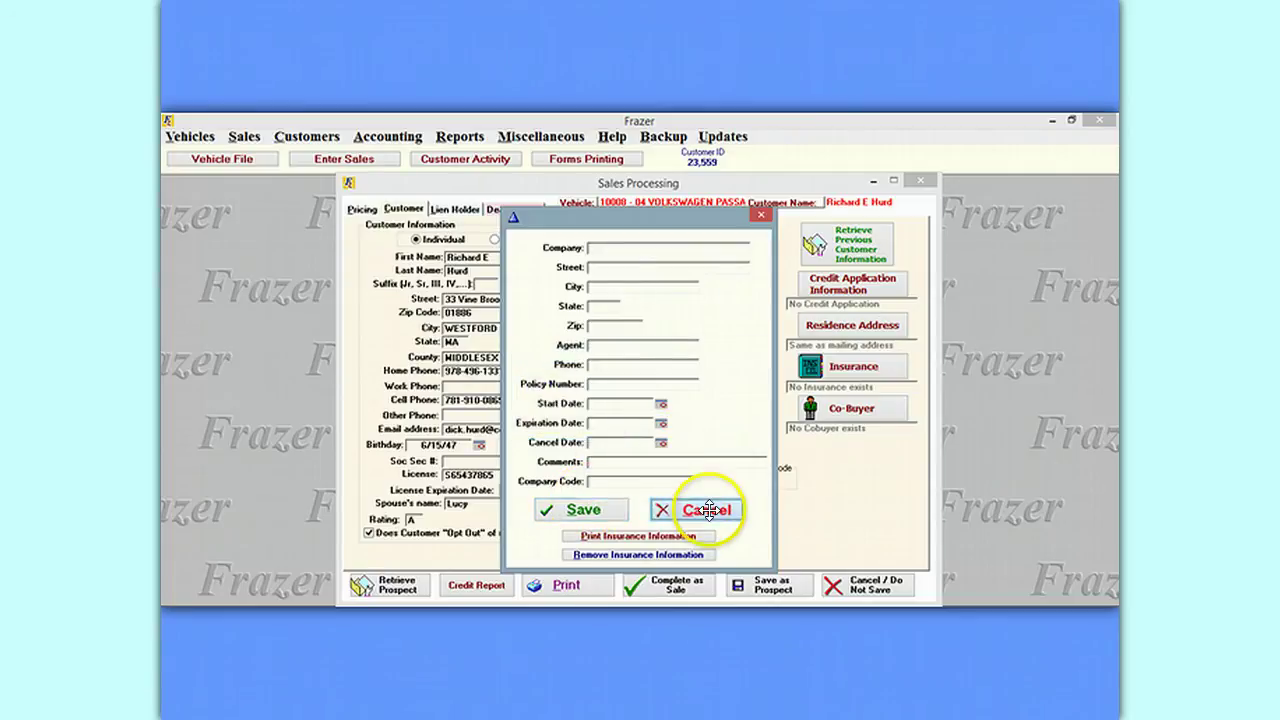
left_click(722, 507)
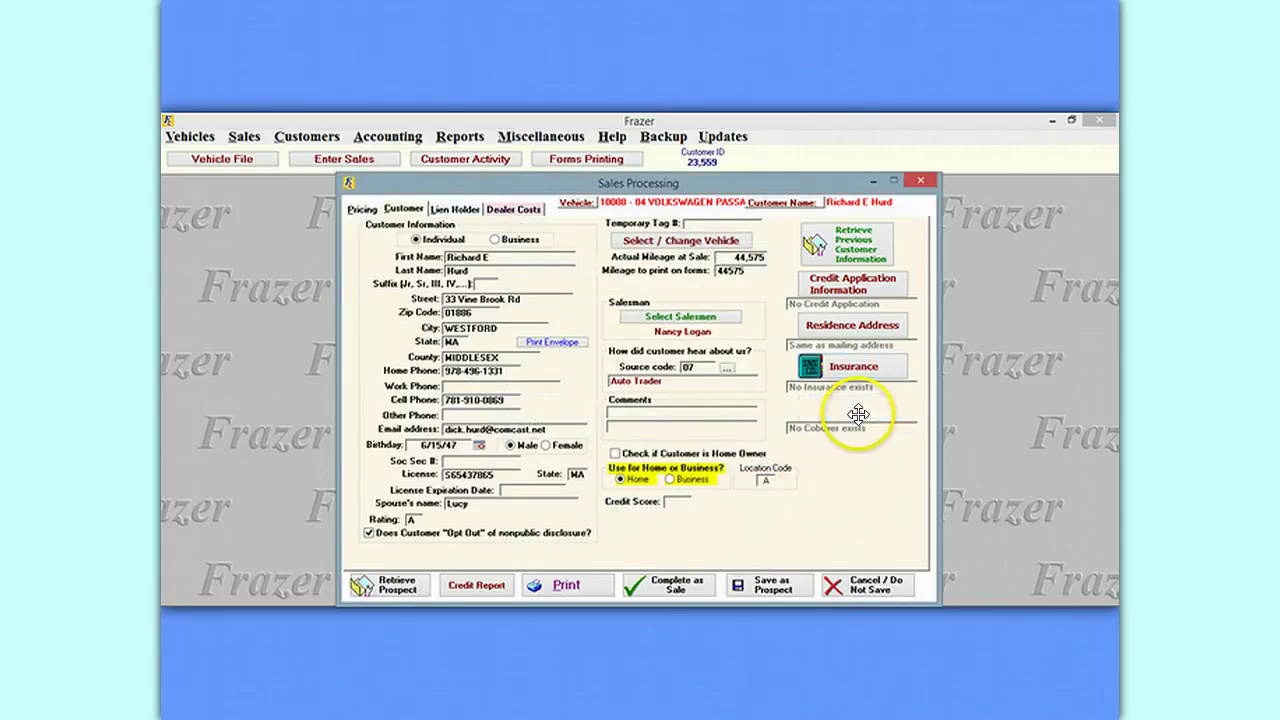
left_click(853, 407)
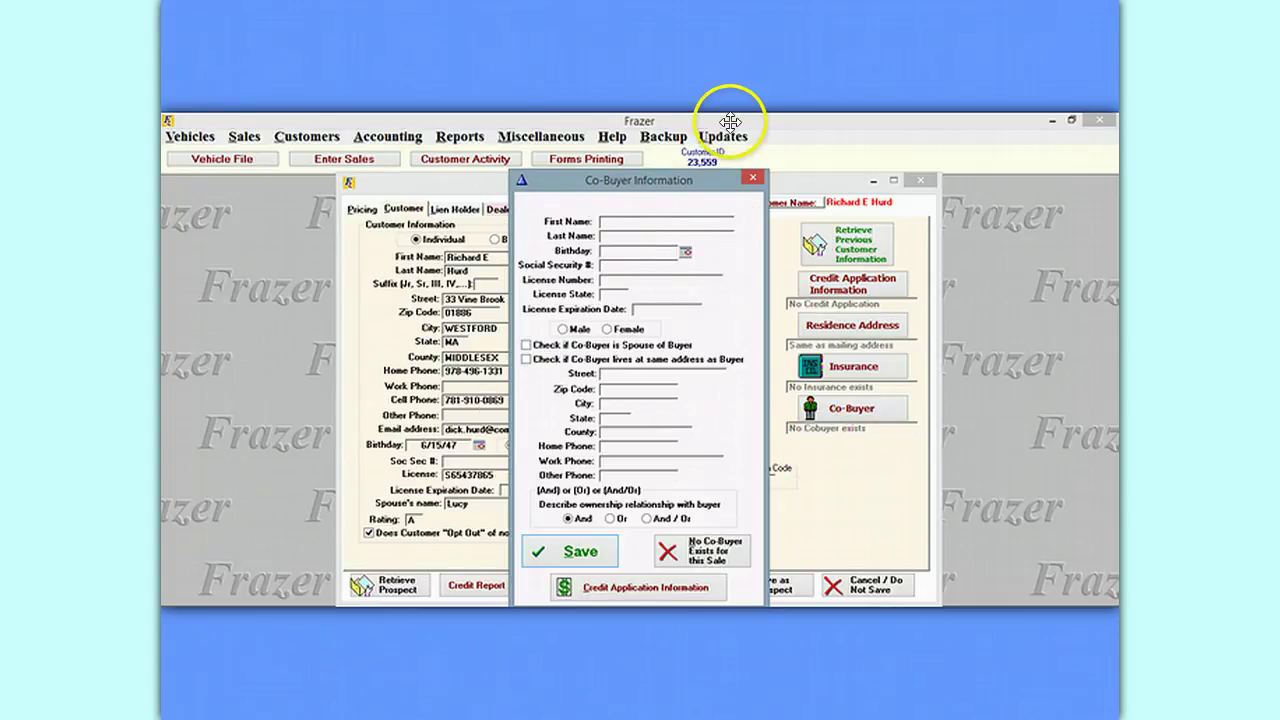
Close the co-buyer information without saving and move through the sale's tabs to Dealer Costs.
left_click(746, 176)
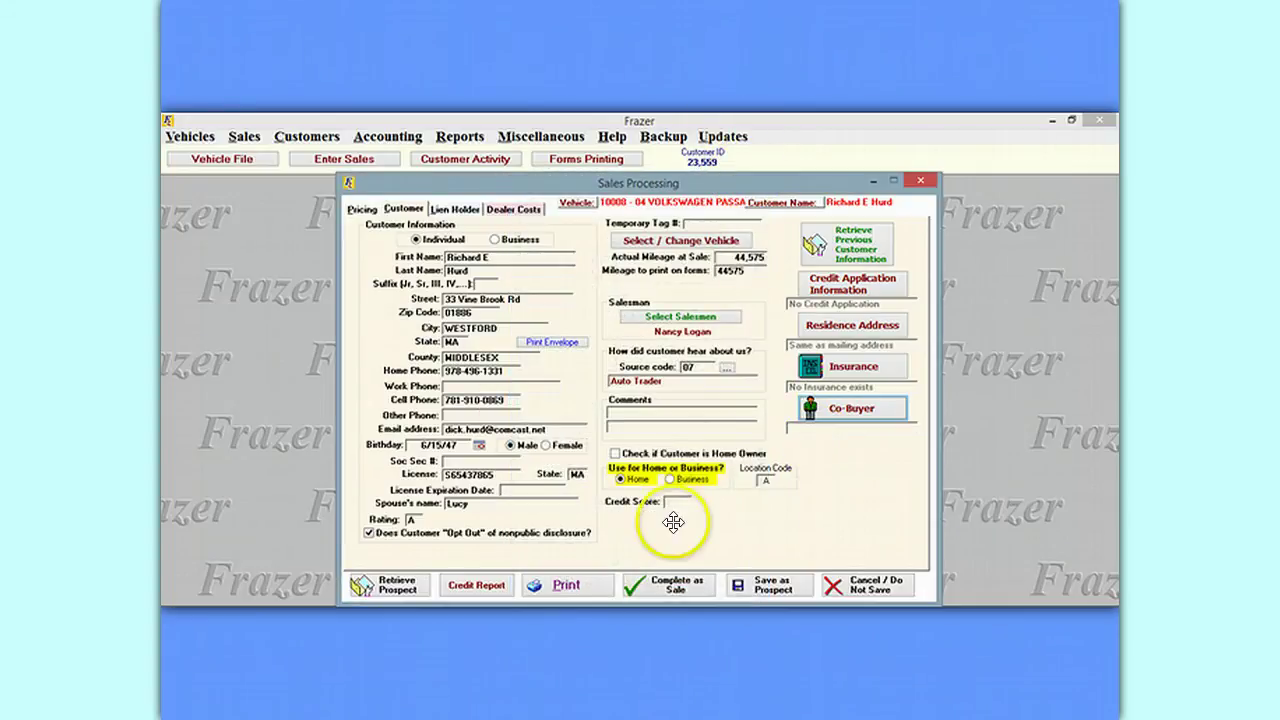
left_click(361, 208)
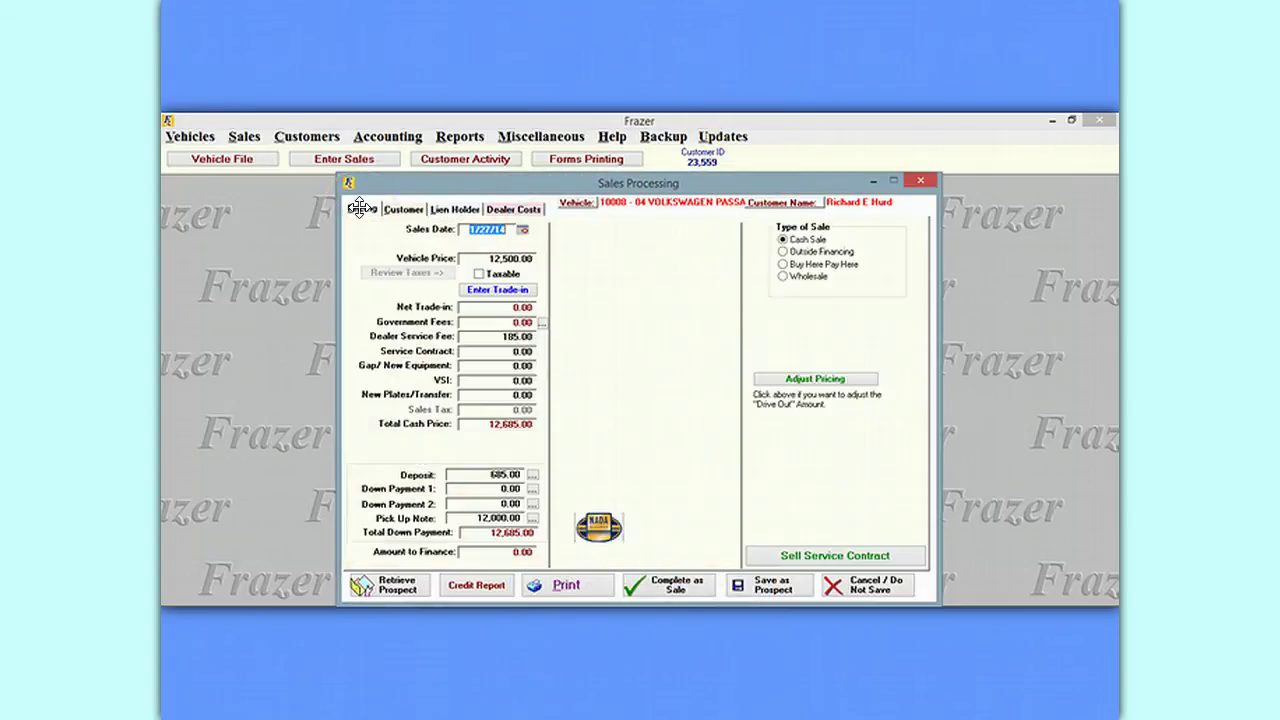
left_click(403, 208)
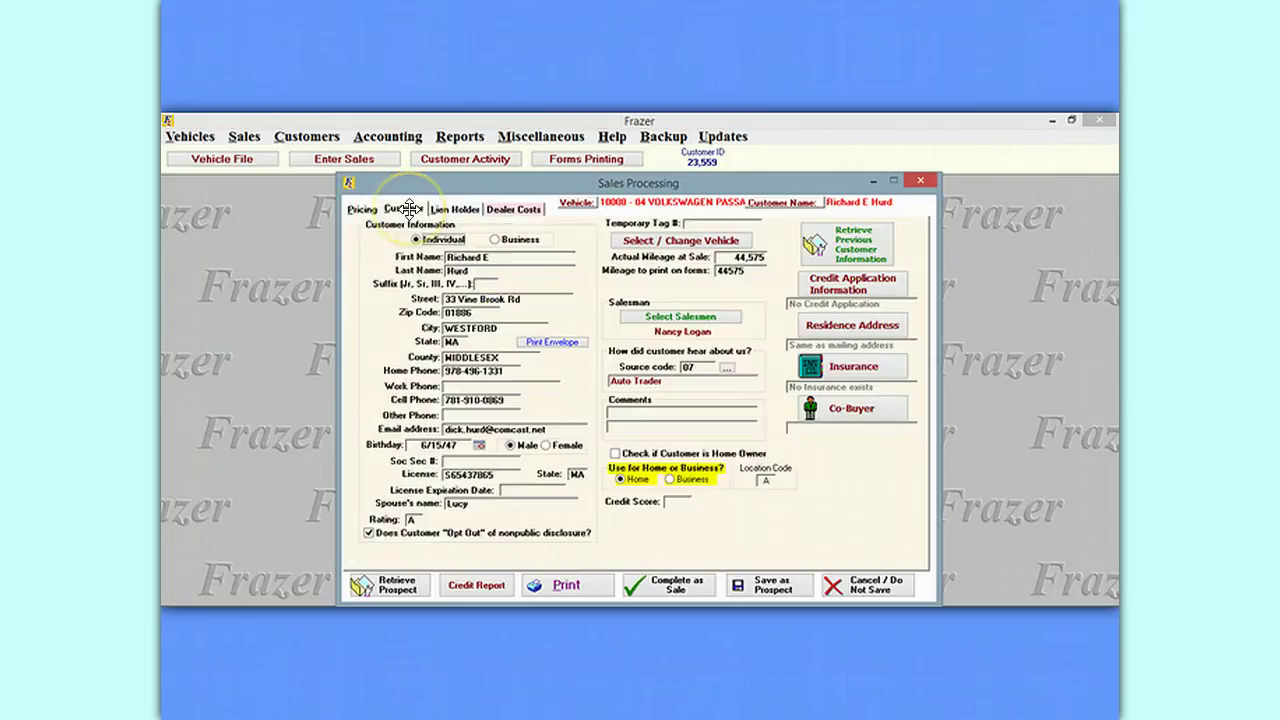
left_click(450, 208)
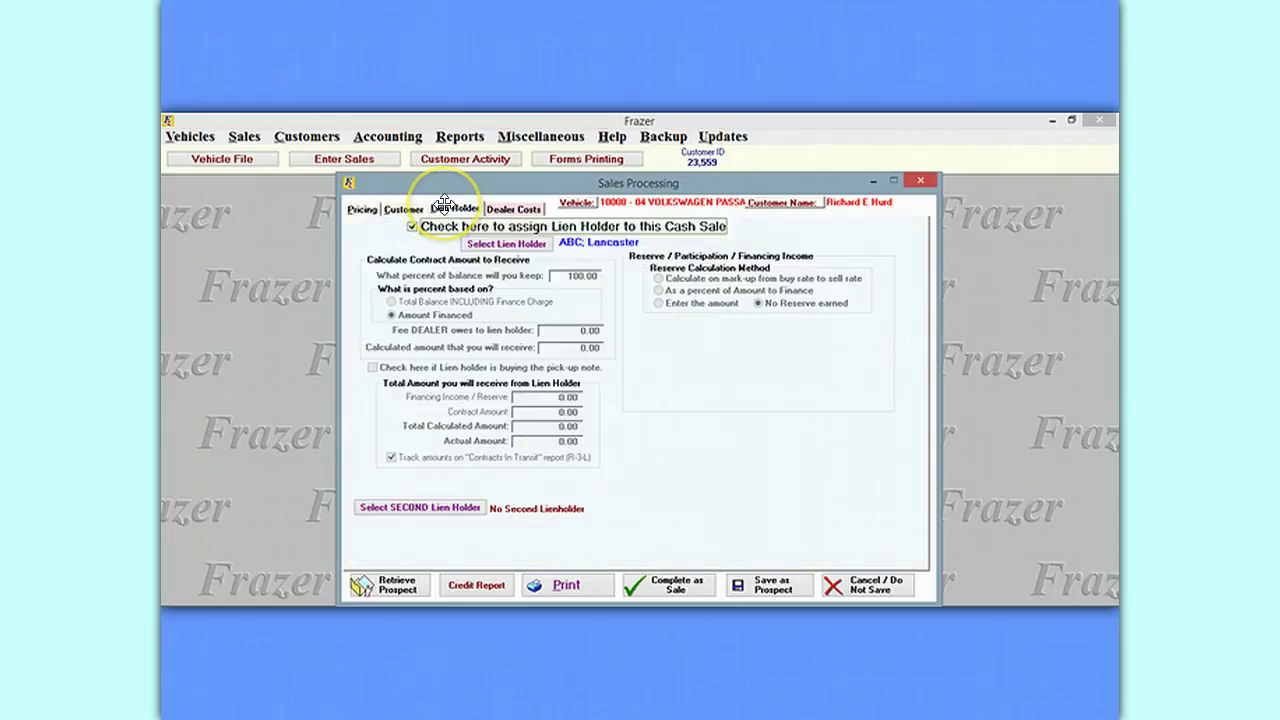
left_click(524, 208)
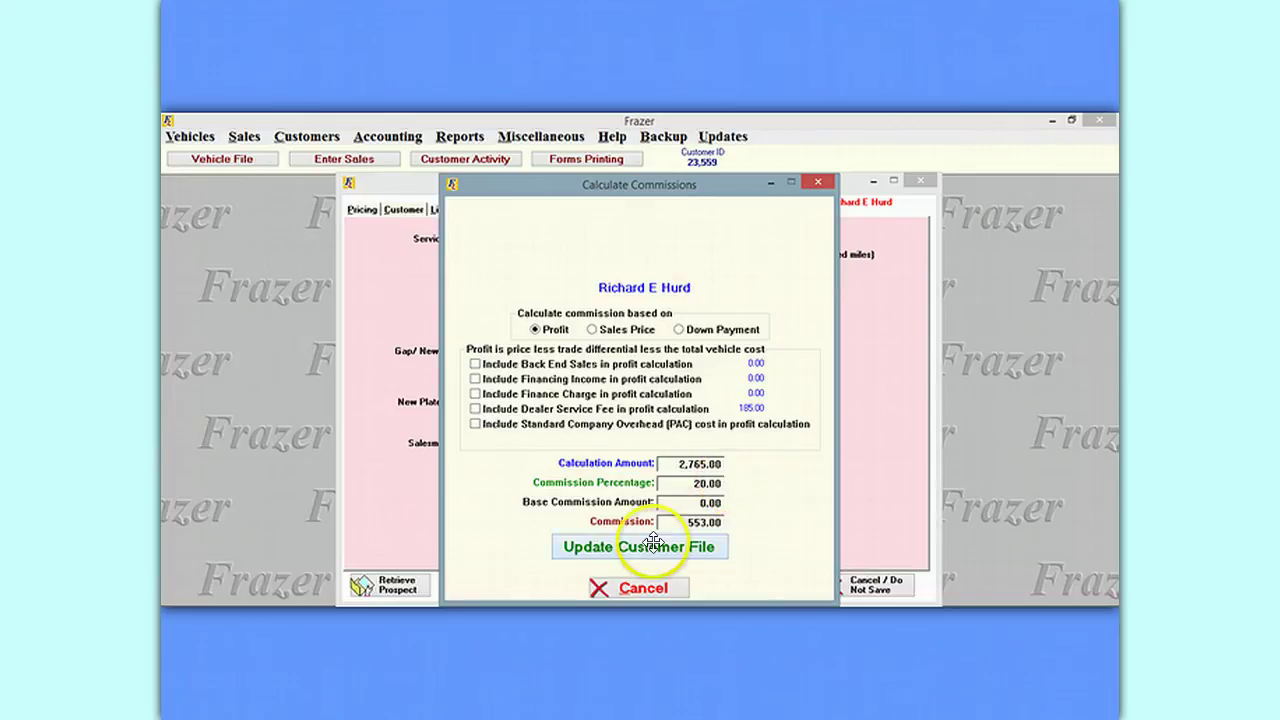
Save the 553.00 commission (20% of the 2,765.00 profit) to the customer file.
left_click(625, 546)
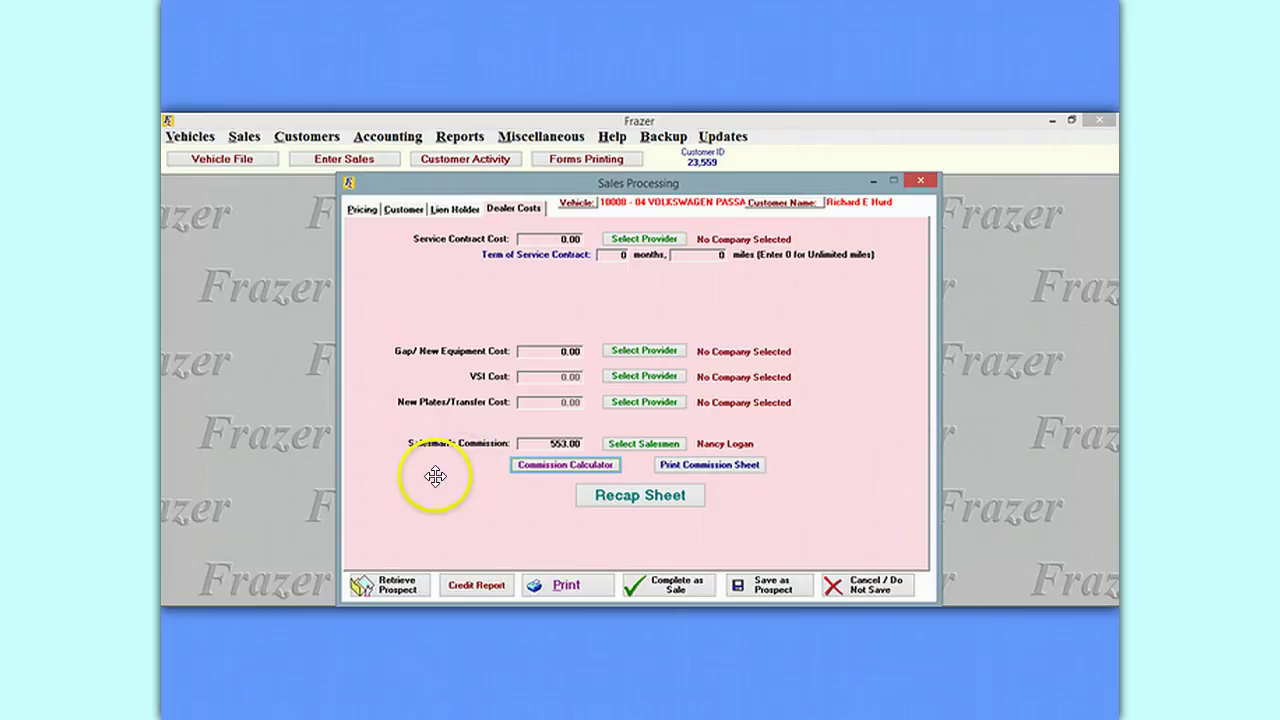
left_click(655, 492)
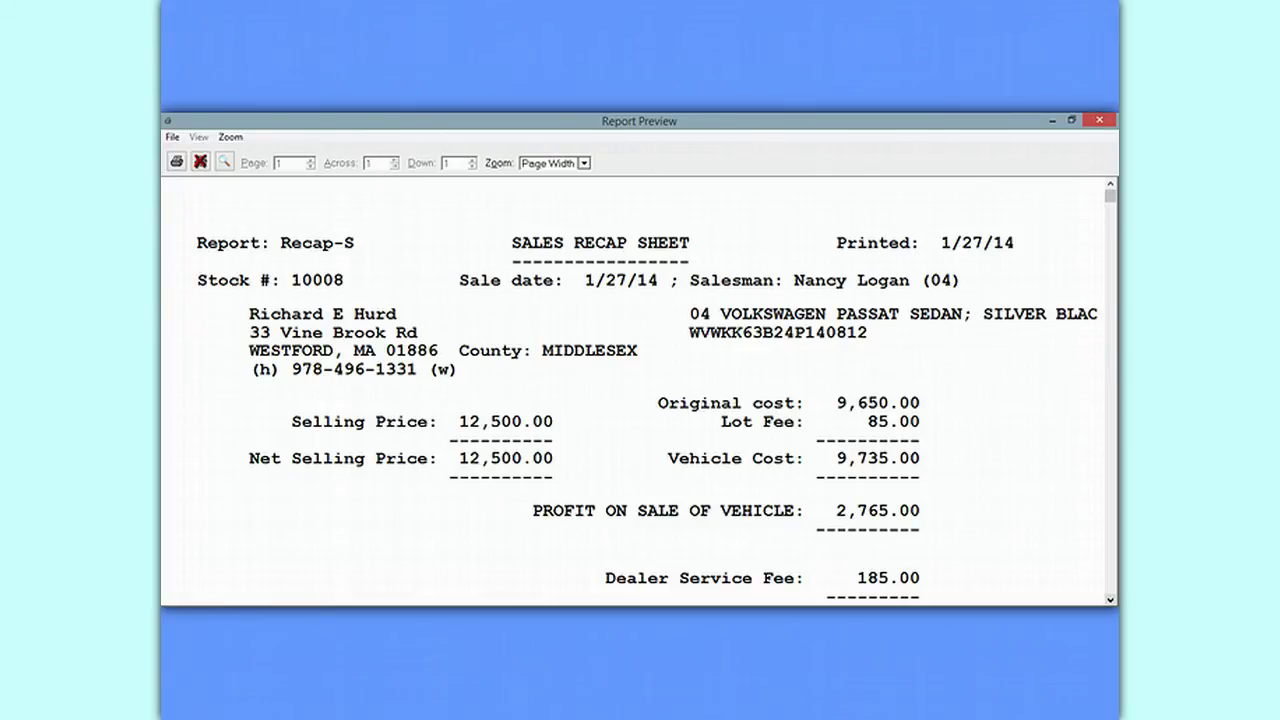
scroll(656, 390, "down", 3)
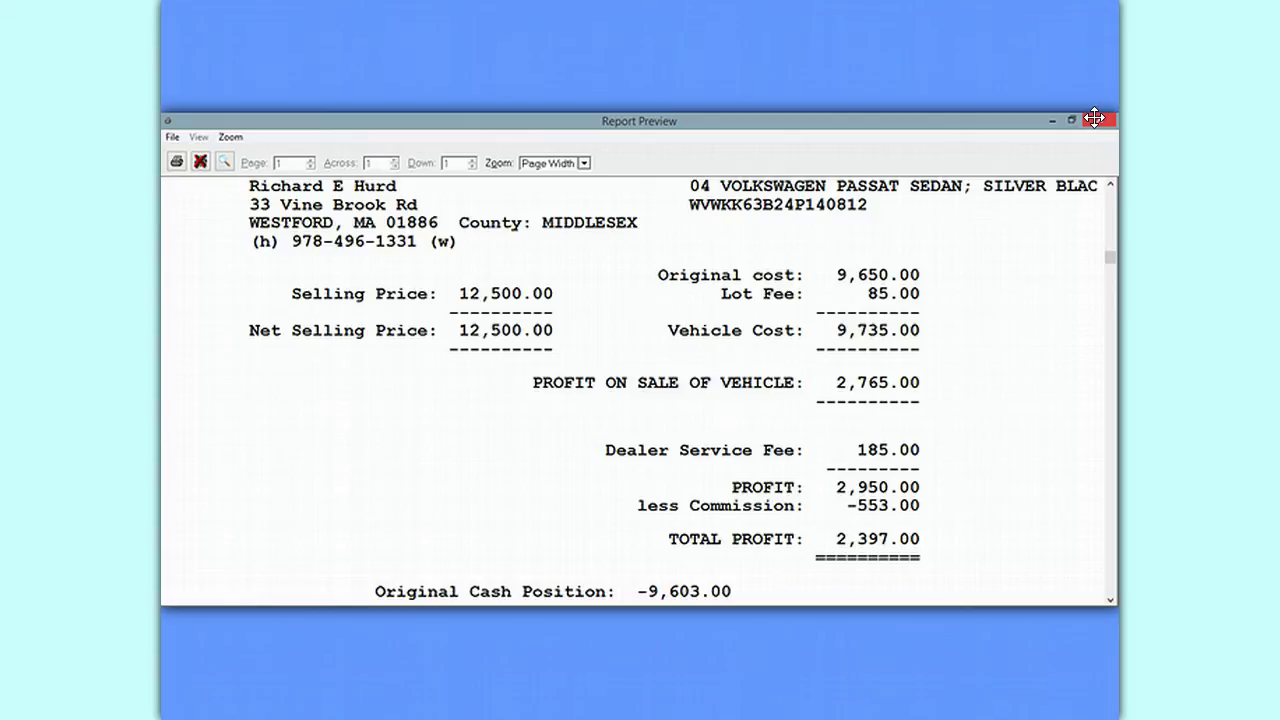
left_click(1095, 118)
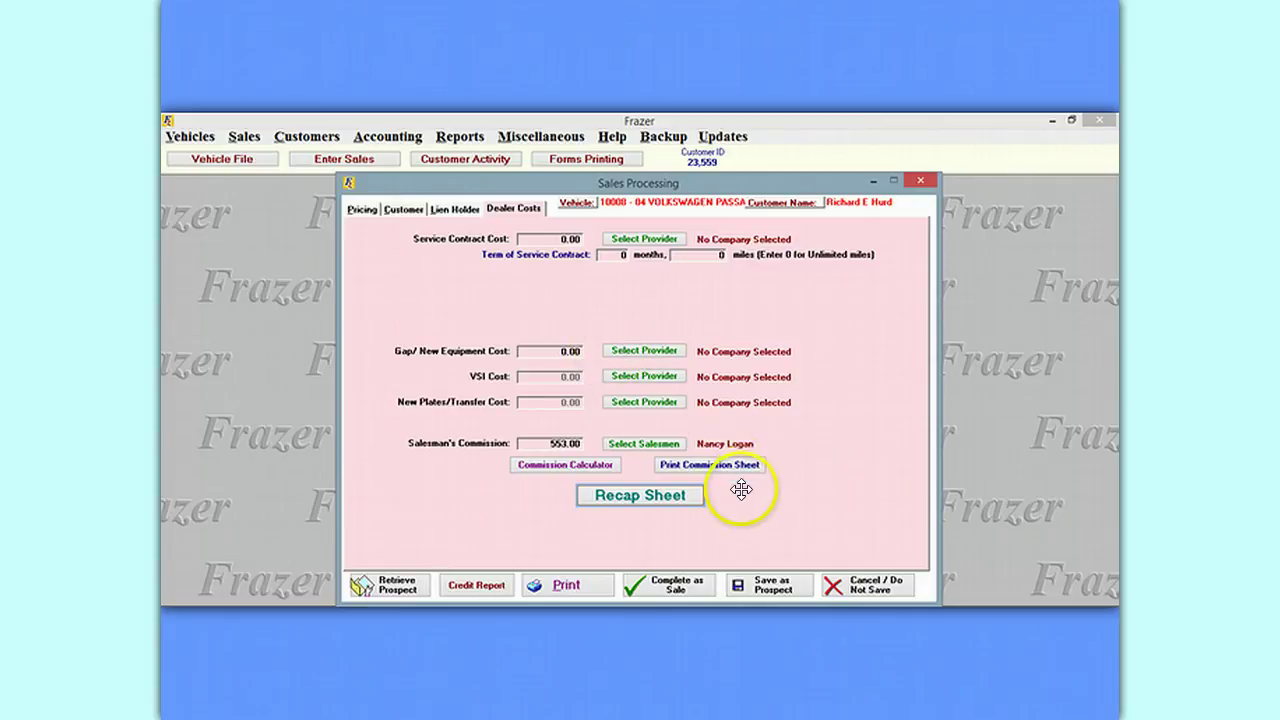
On the Pricing page, enter a 1,800.00 service contract with ABC Warranty as the provider.
left_click(455, 205)
left_click(400, 209)
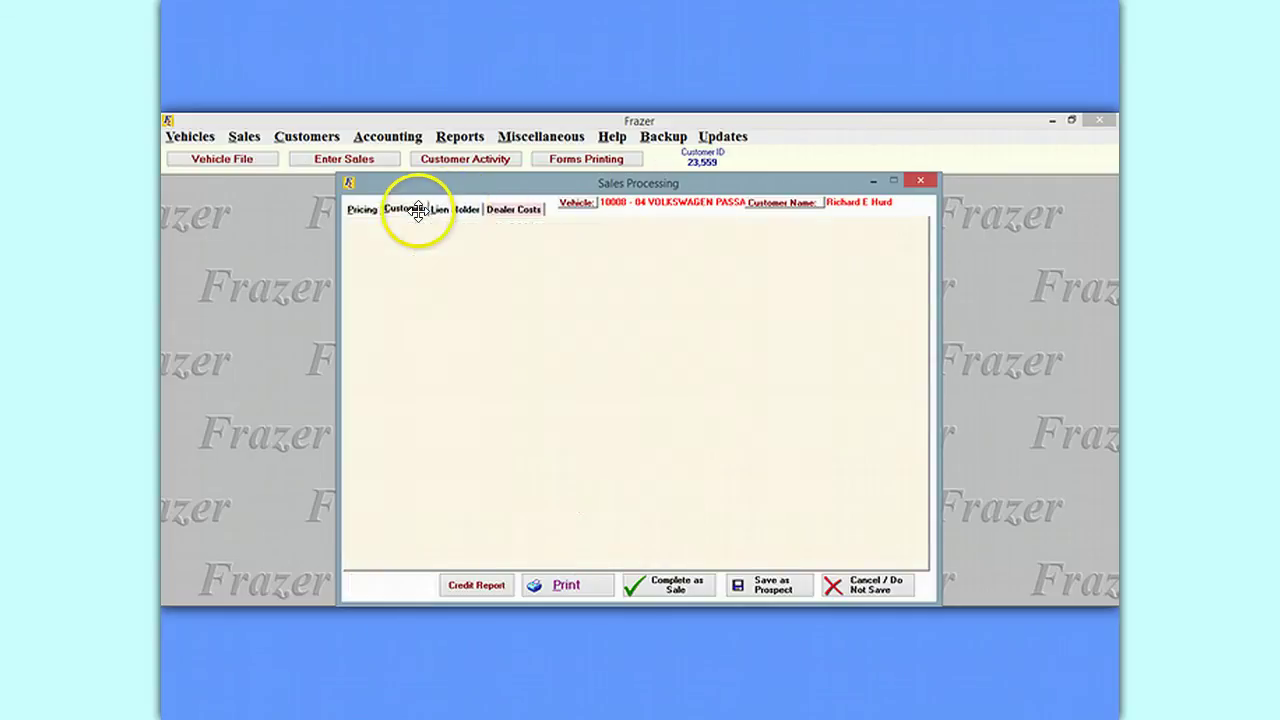
left_click(362, 209)
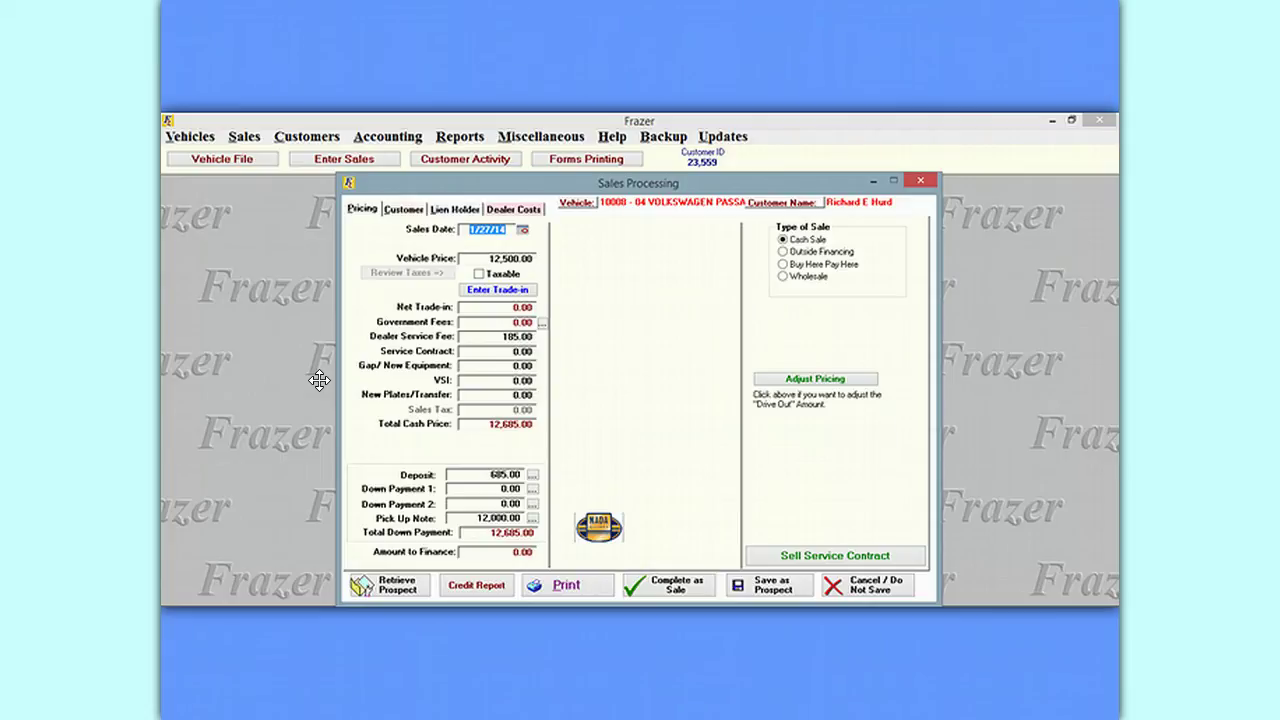
left_click(492, 351)
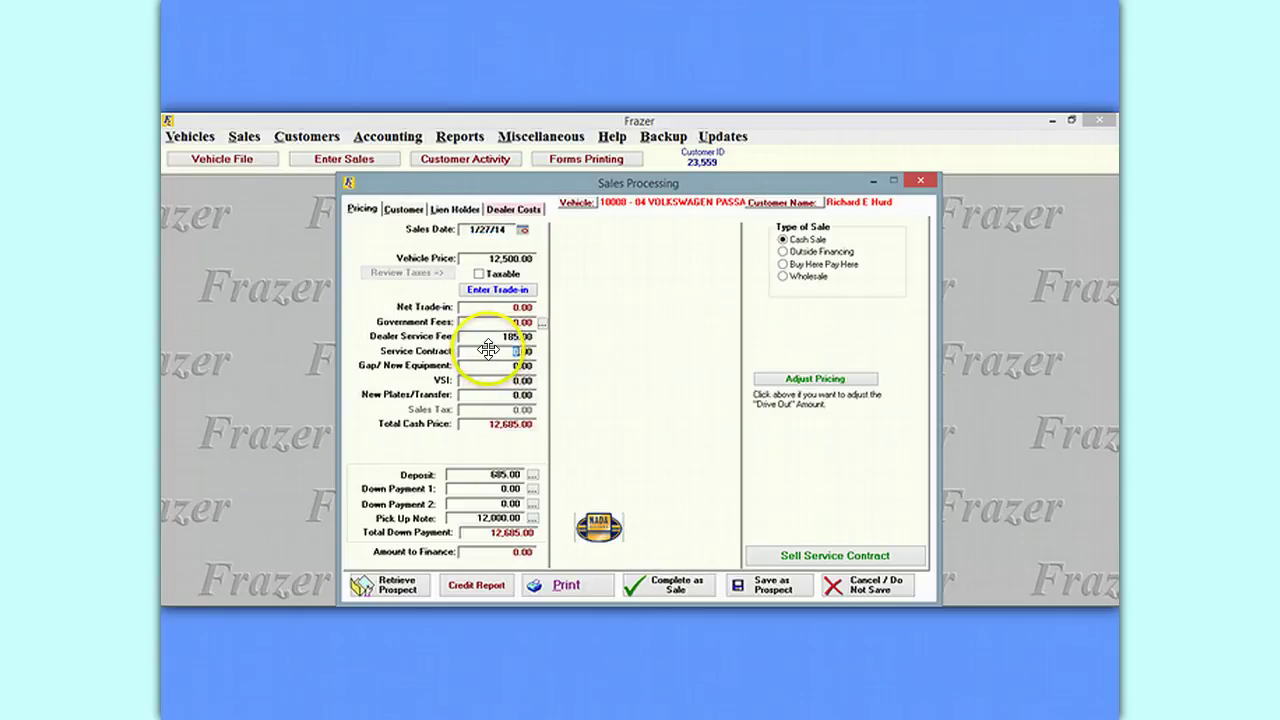
type("1")
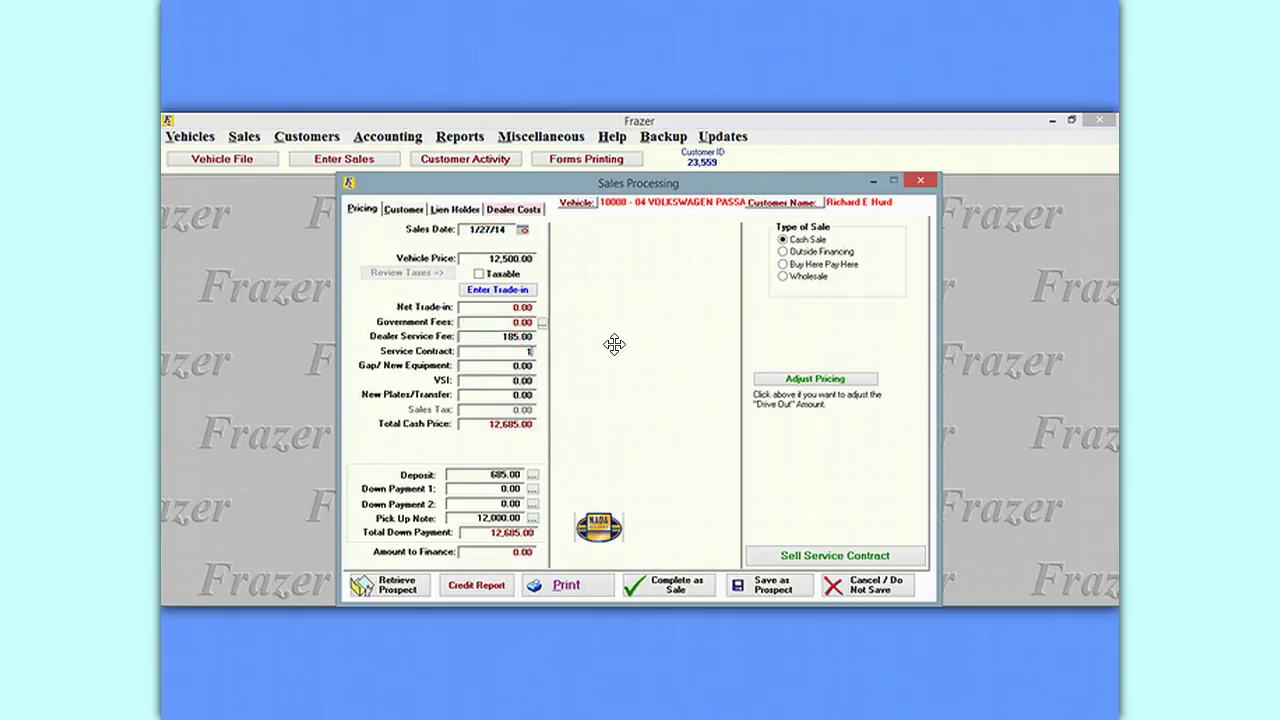
type("800.00")
left_click(493, 337)
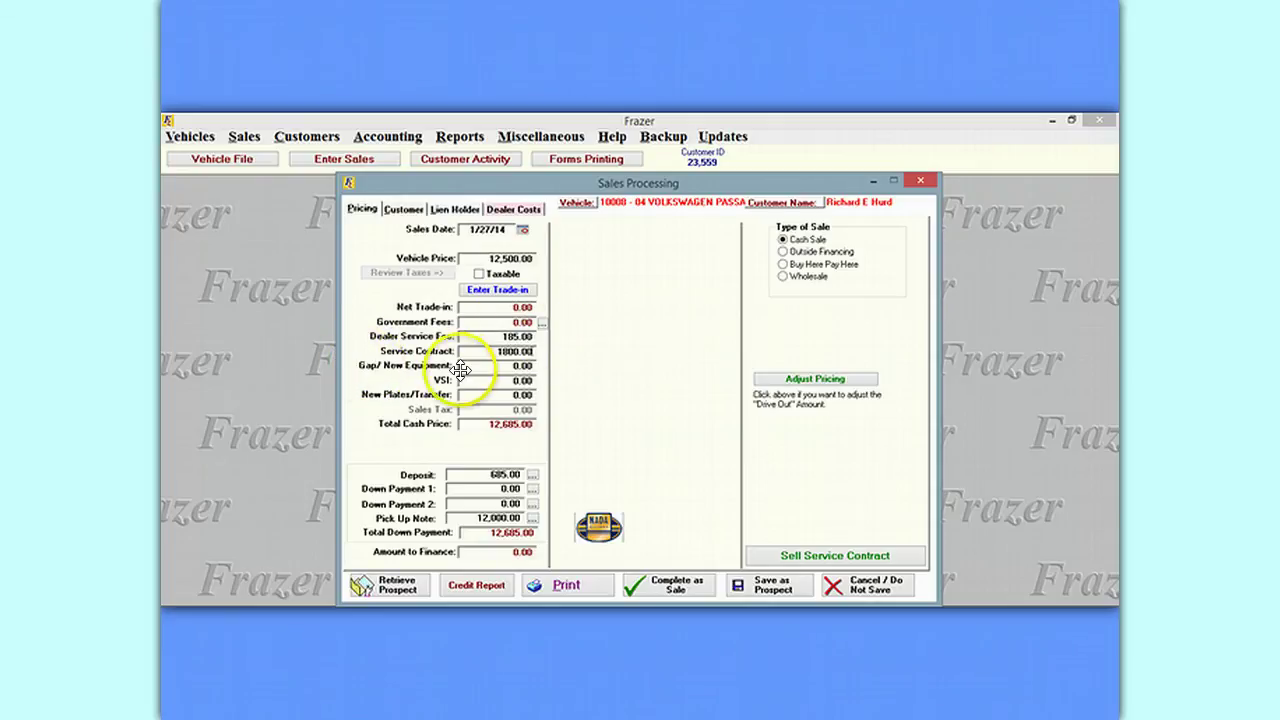
left_click(478, 355)
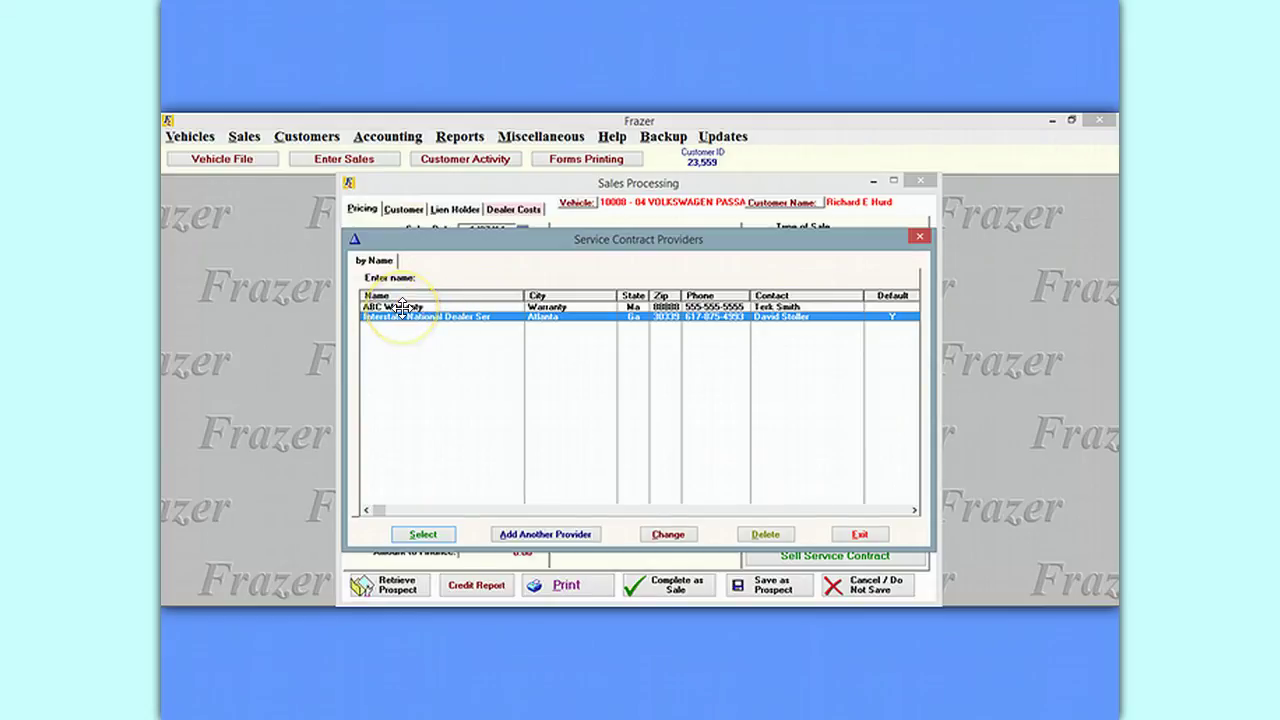
key("Return")
left_click(497, 367)
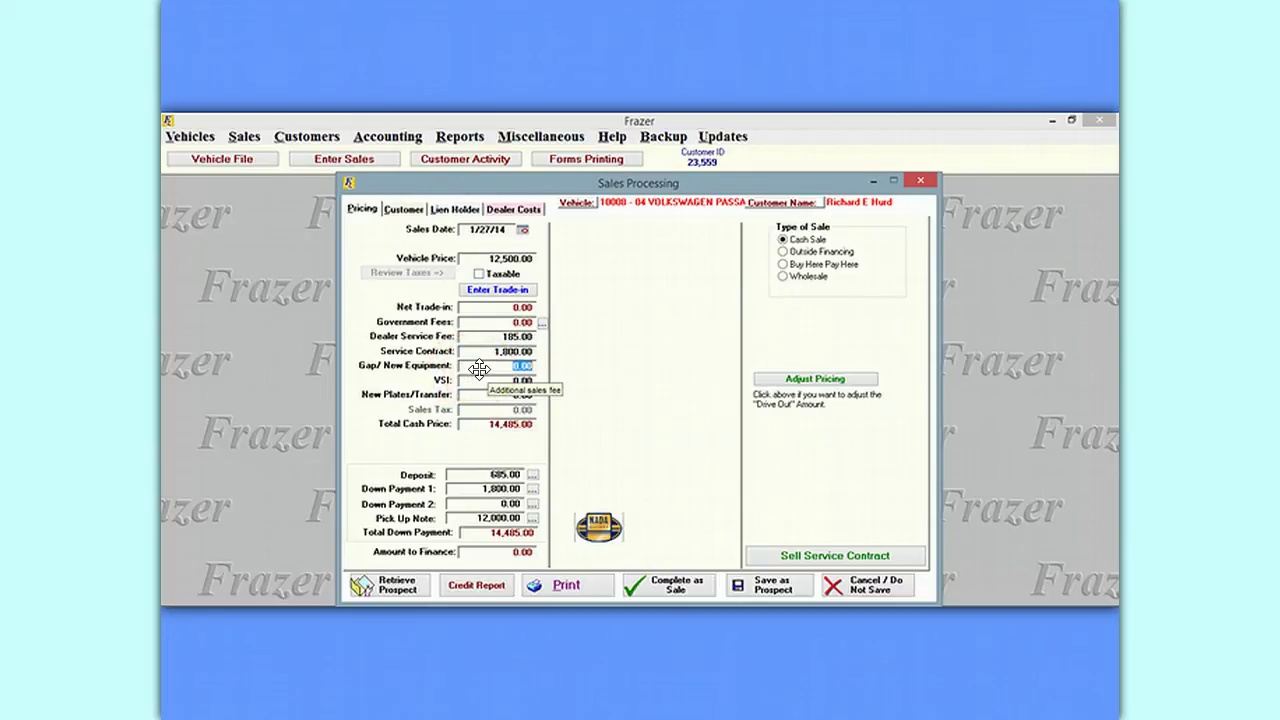
Add a 399.00 gap charge from The Gap Insurance Co. and clear Down Payment 1.
type("399.00")
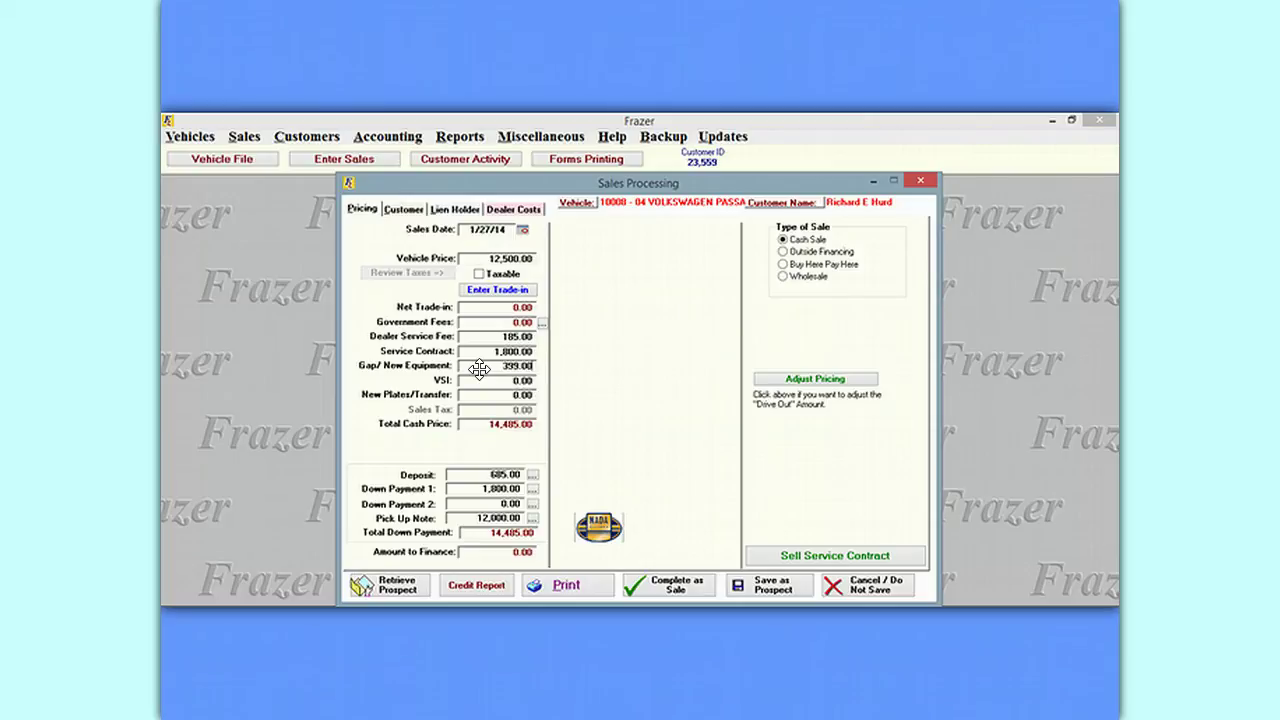
left_click(416, 382)
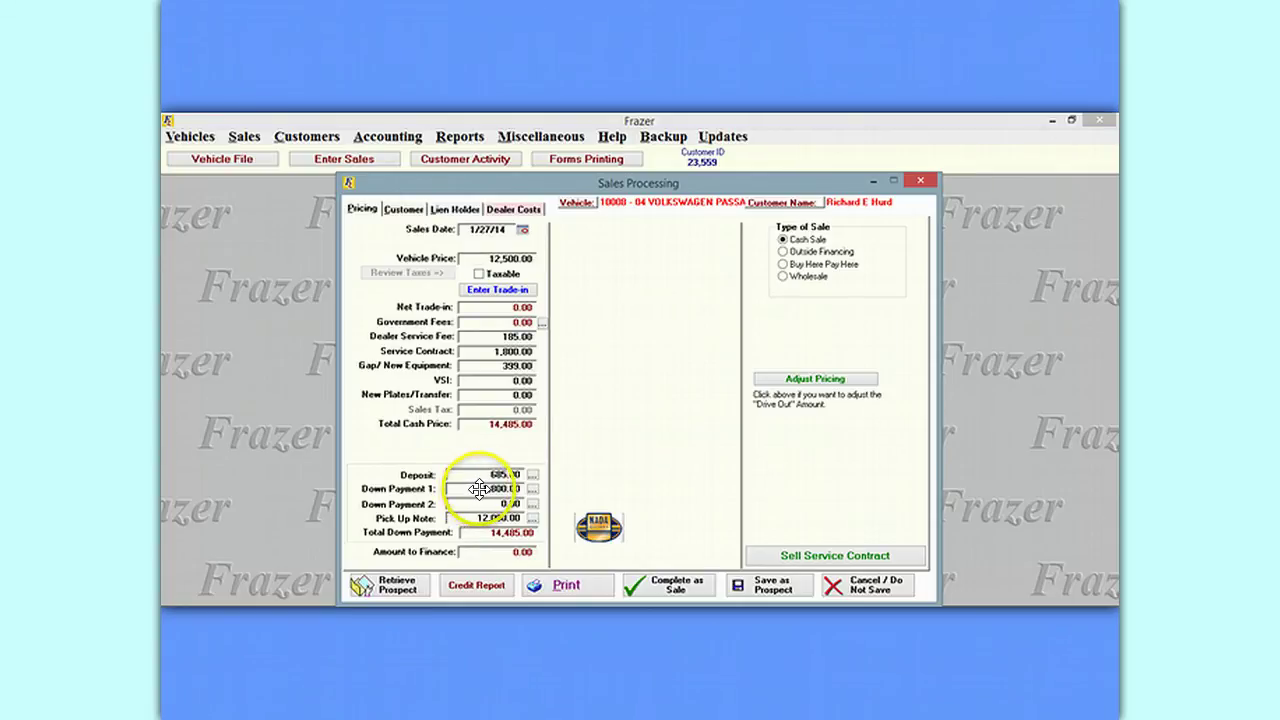
left_click(479, 489)
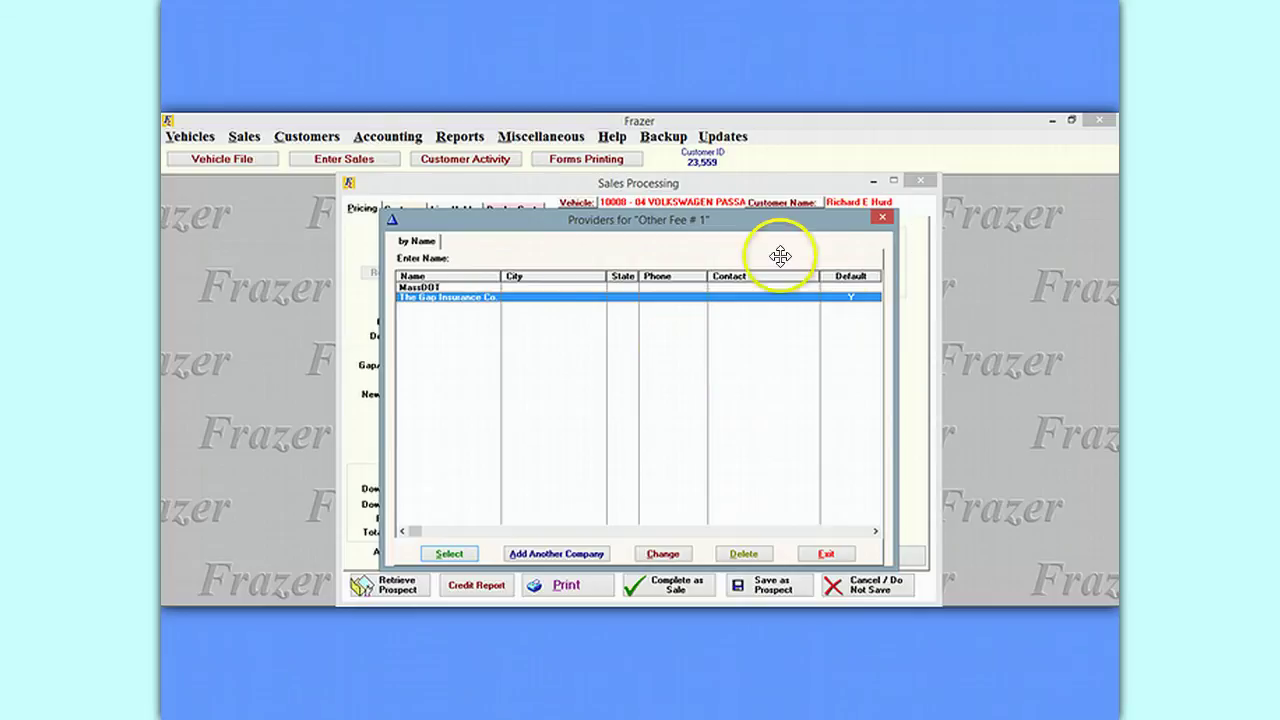
double_click(435, 297)
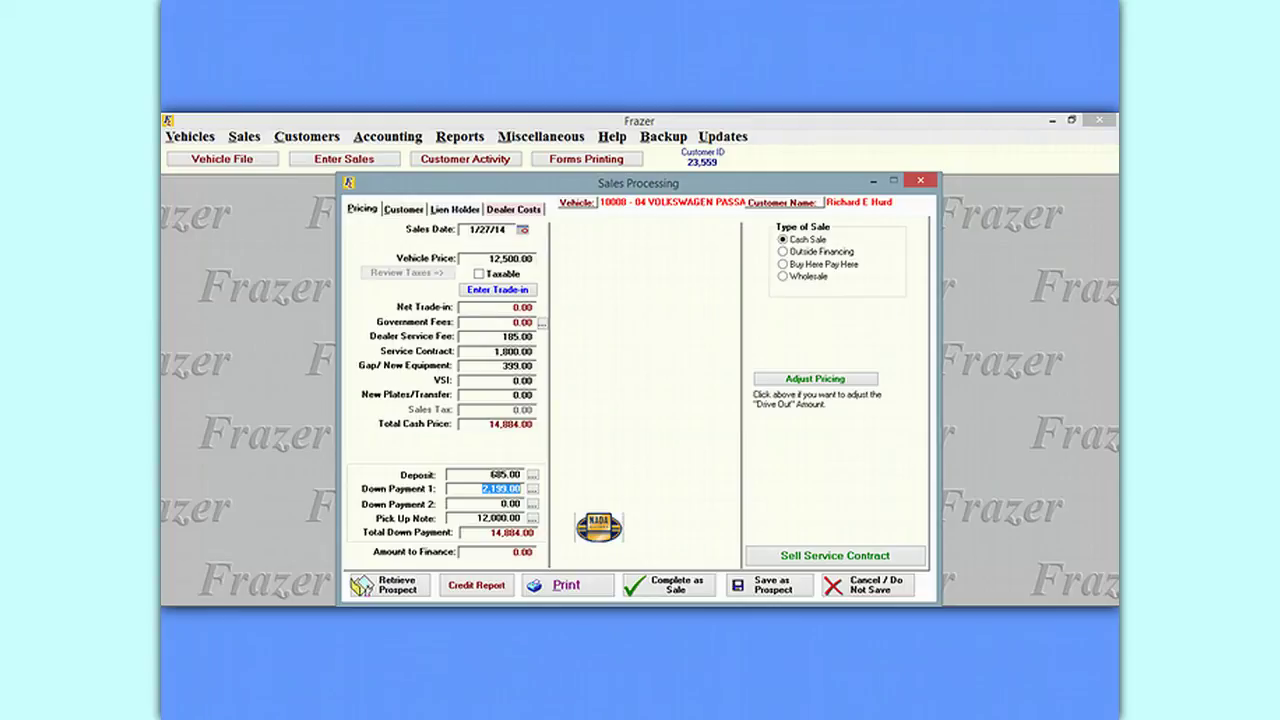
left_click(671, 514)
key("Delete")
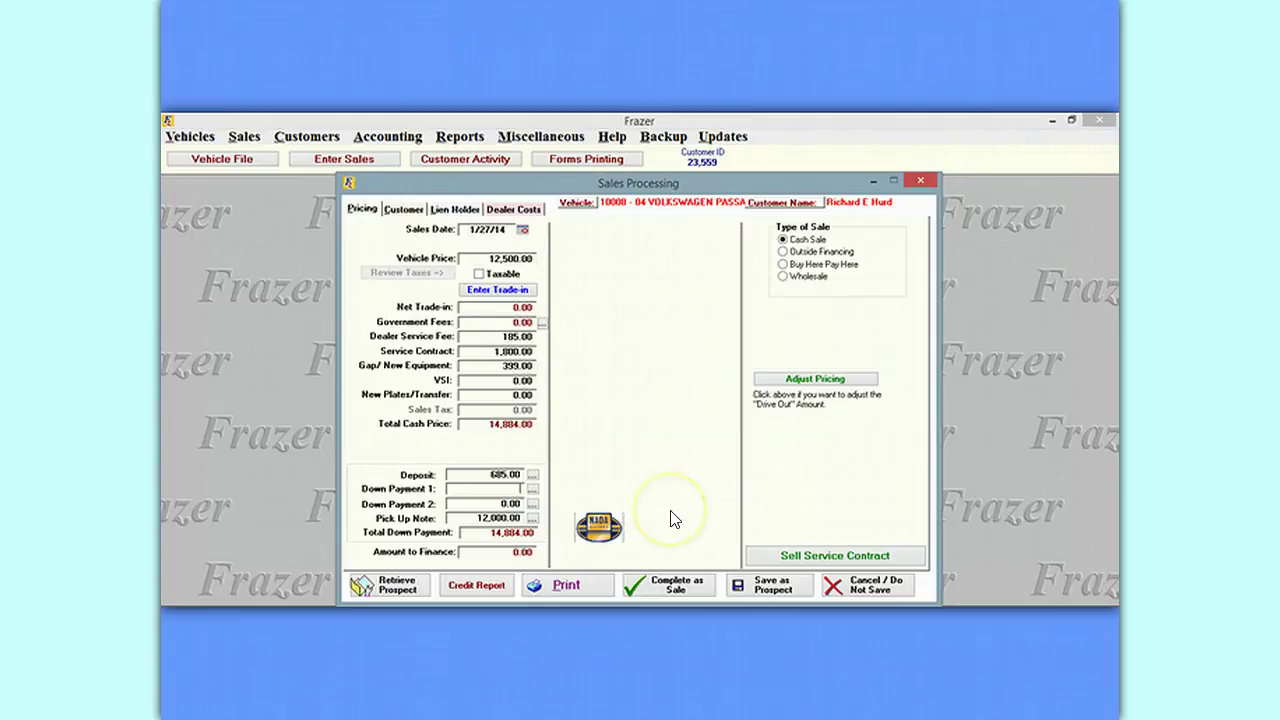
Set the 14,199.00 pick-up note's single weekly payment due on 1/31/14.
left_click(531, 517)
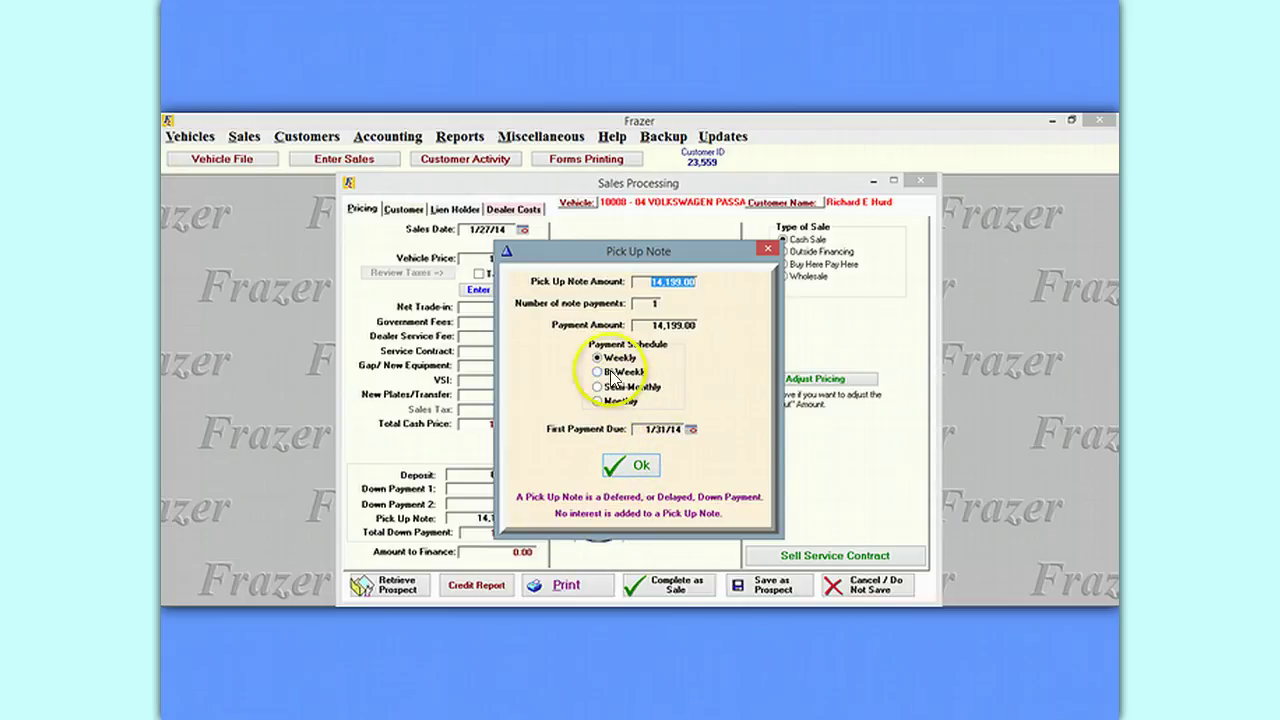
left_click(691, 431)
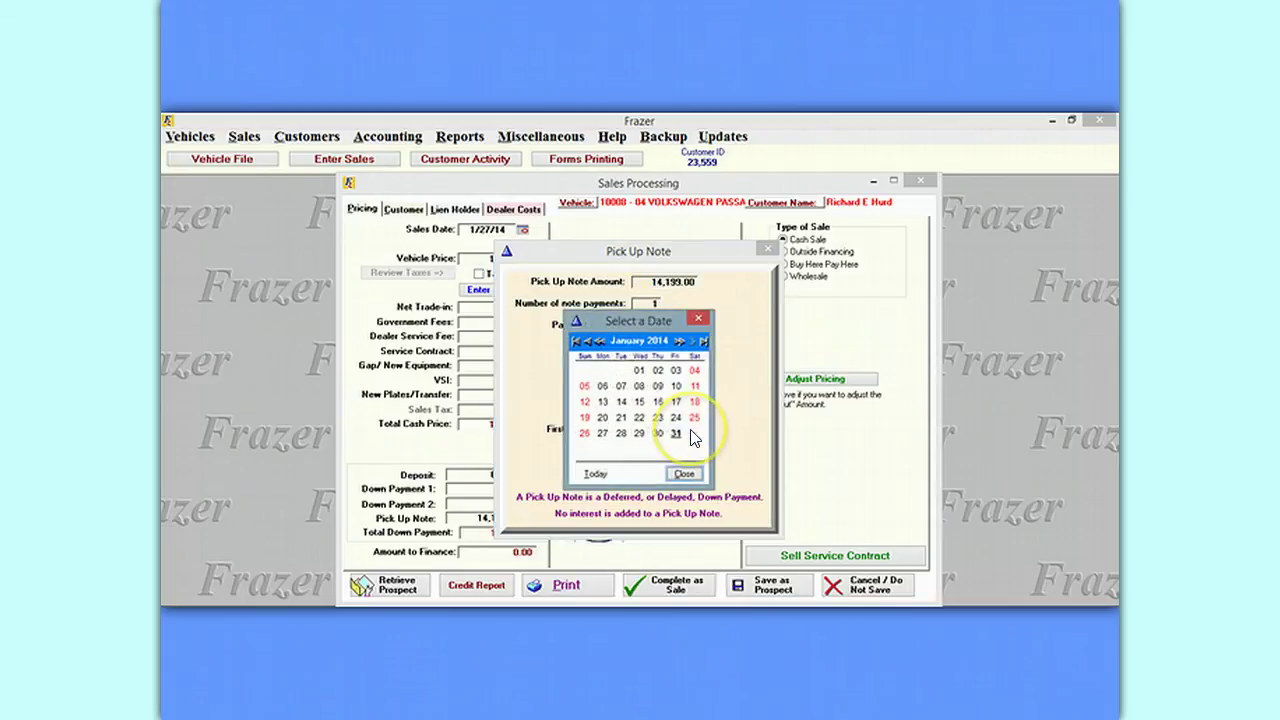
left_click(680, 432)
left_click(637, 472)
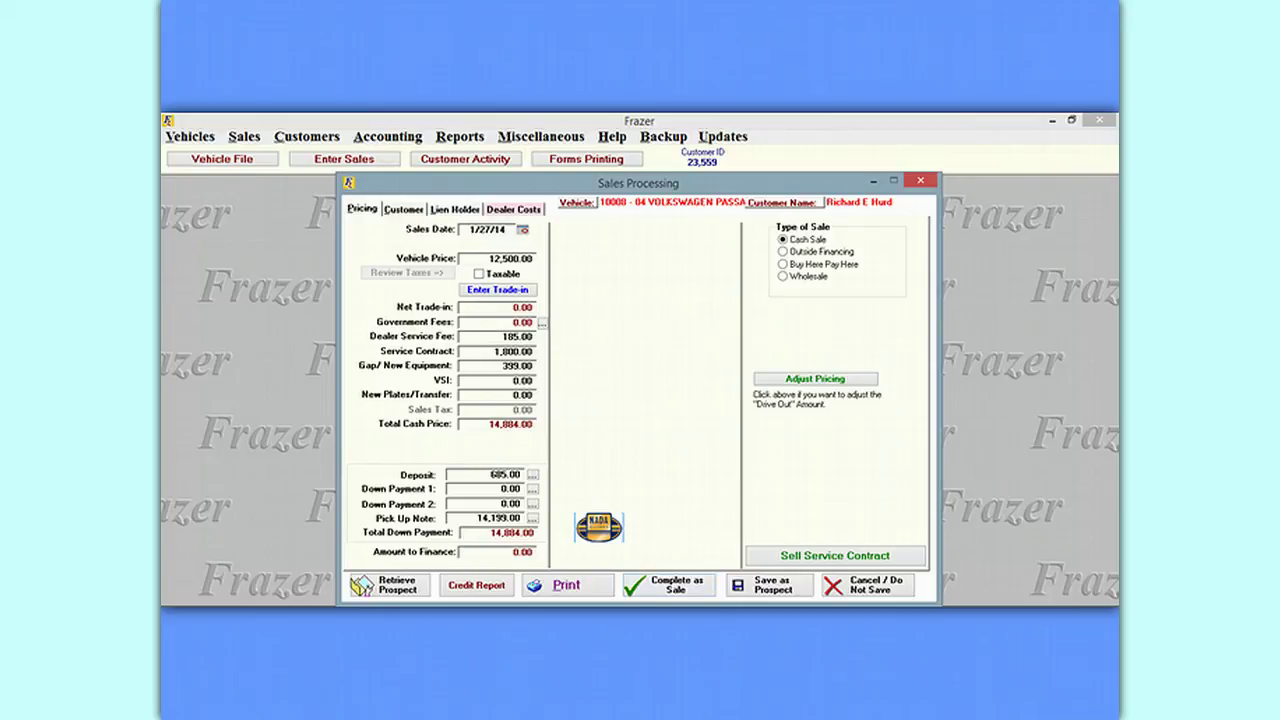
left_click(515, 207)
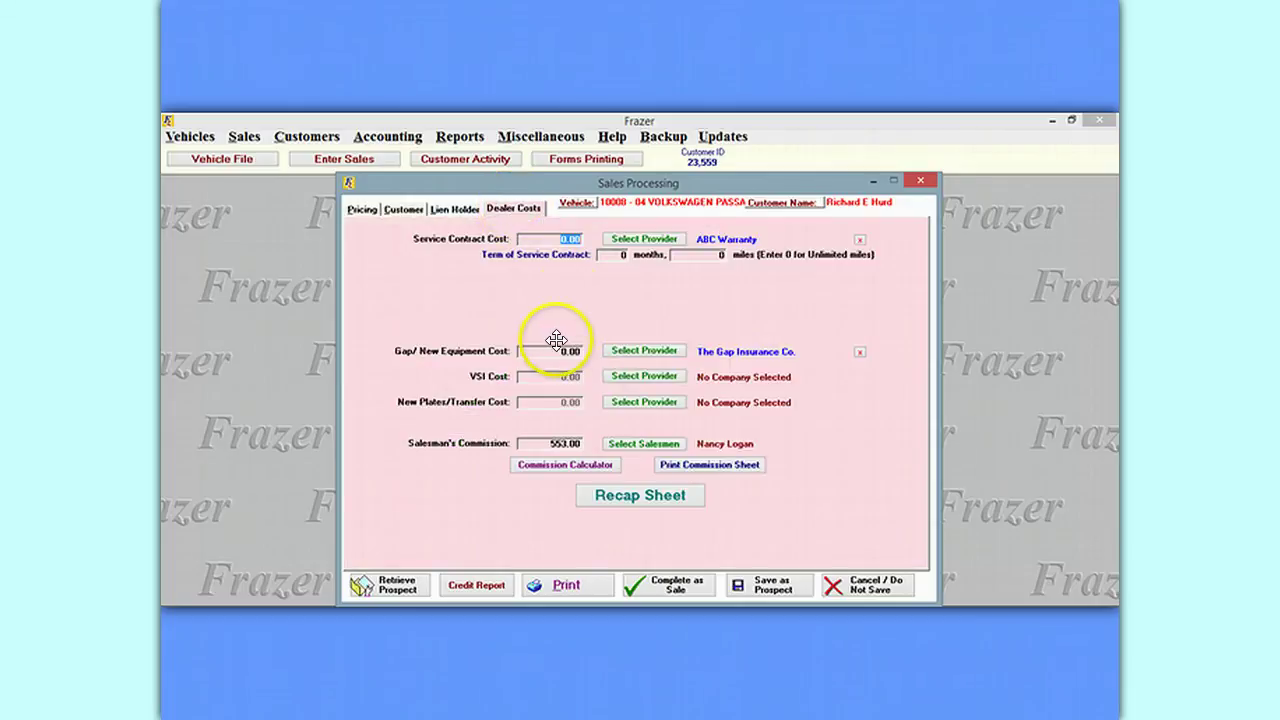
Enter a 24-month/24000-mile term, 785.00 service contract cost and 149.00 gap/new equipment cost.
left_click(629, 256)
type("24")
left_click(697, 255)
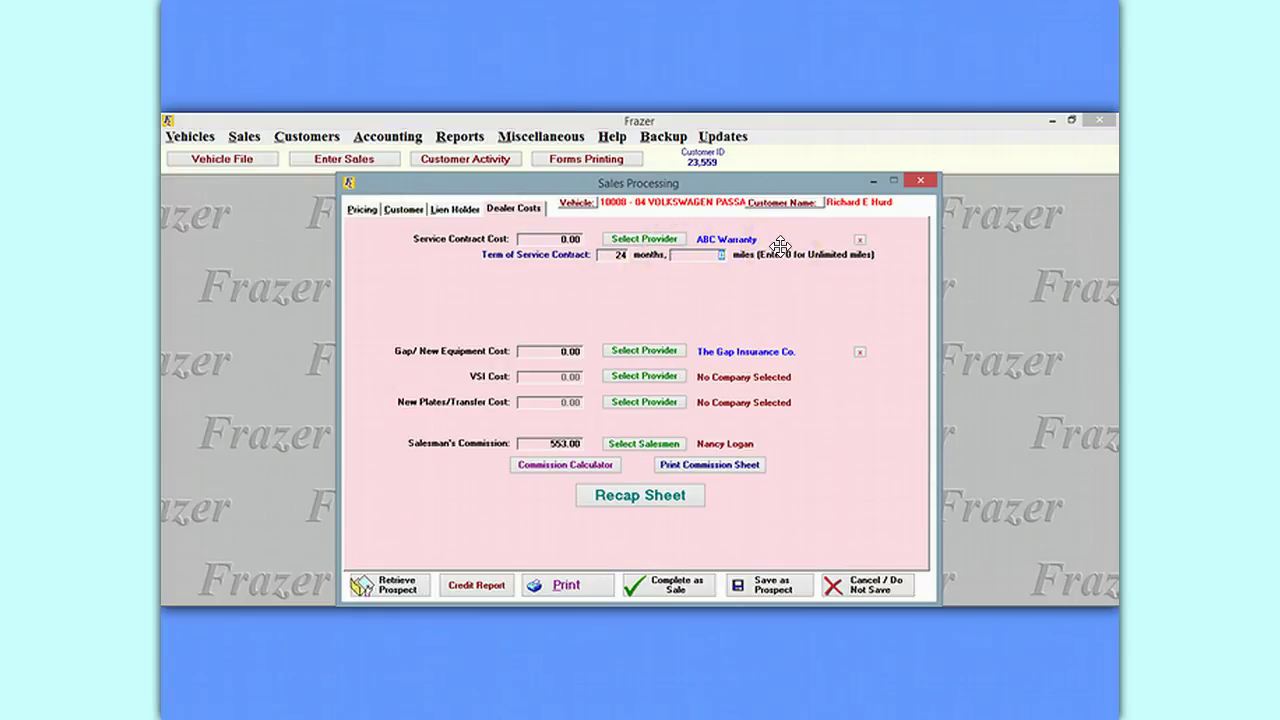
type("24000")
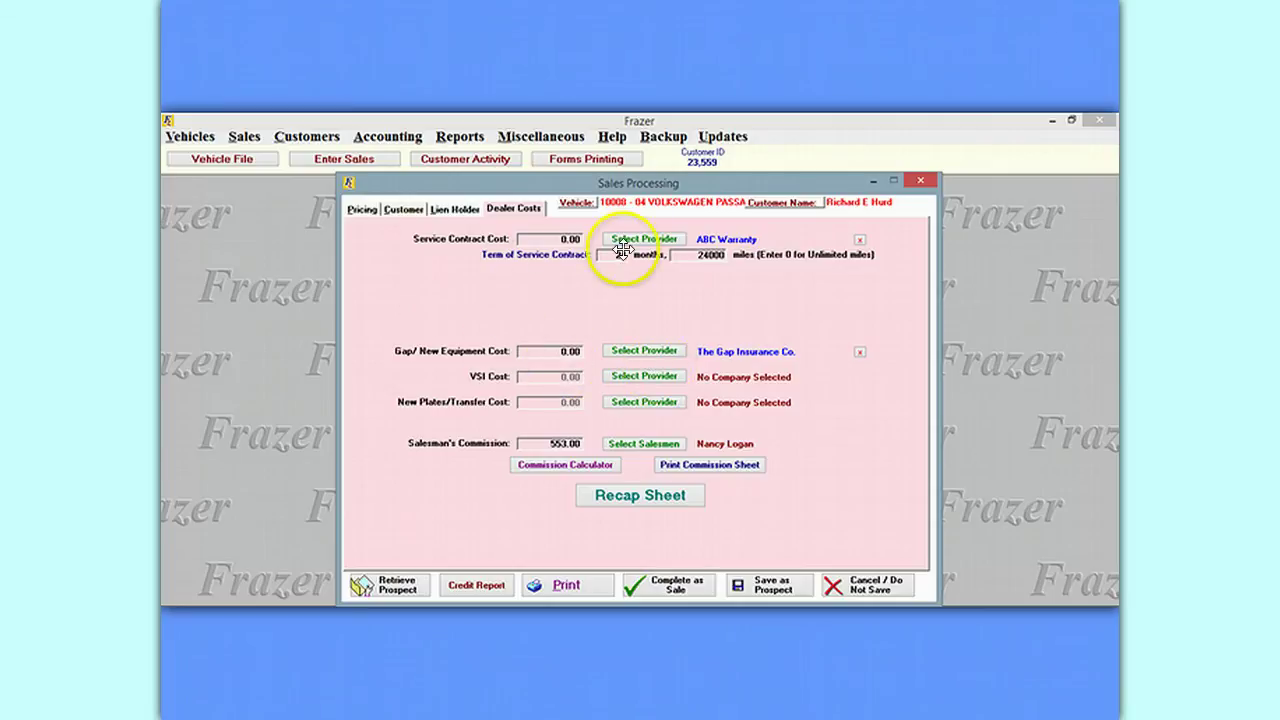
left_click(538, 238)
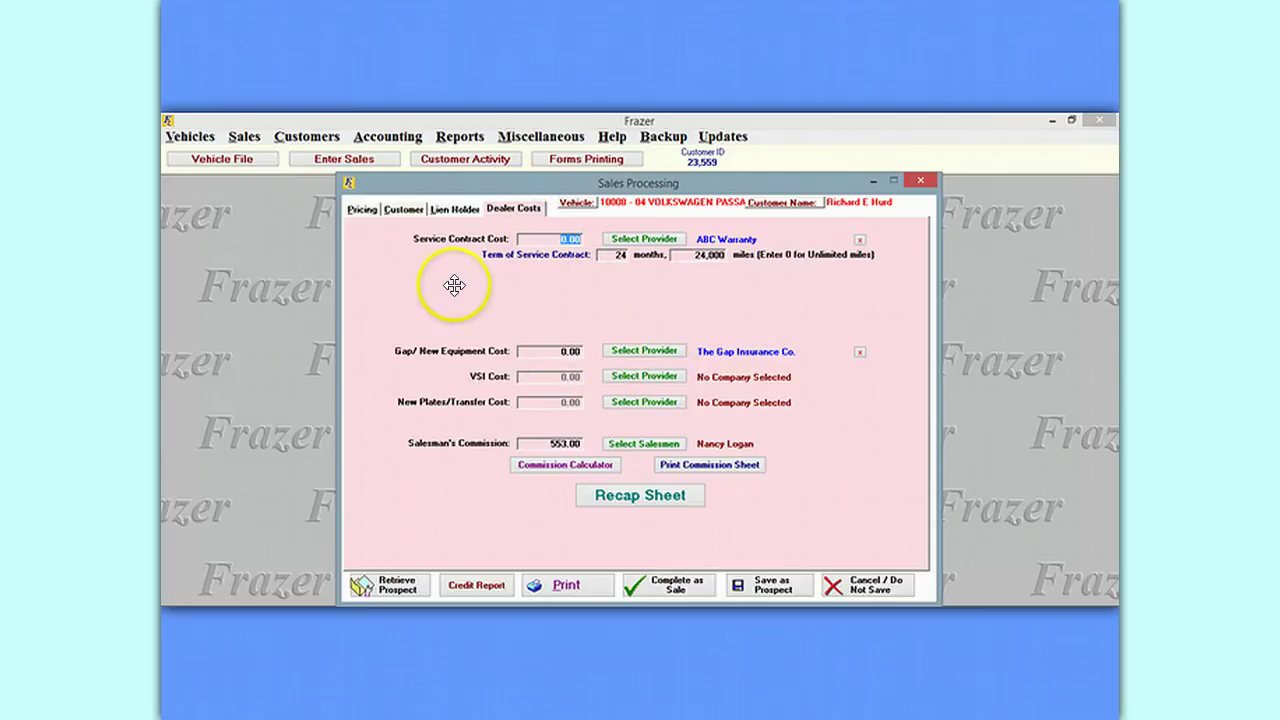
type("785.00")
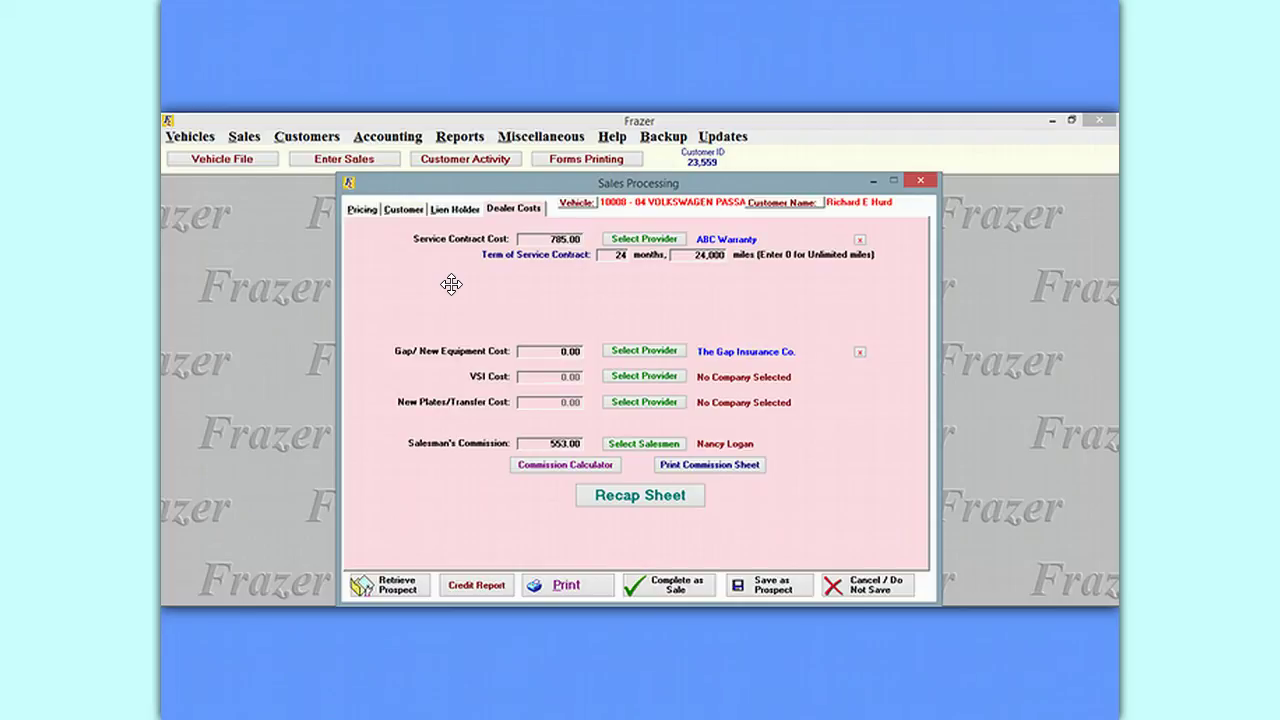
left_click(525, 350)
type("149.00")
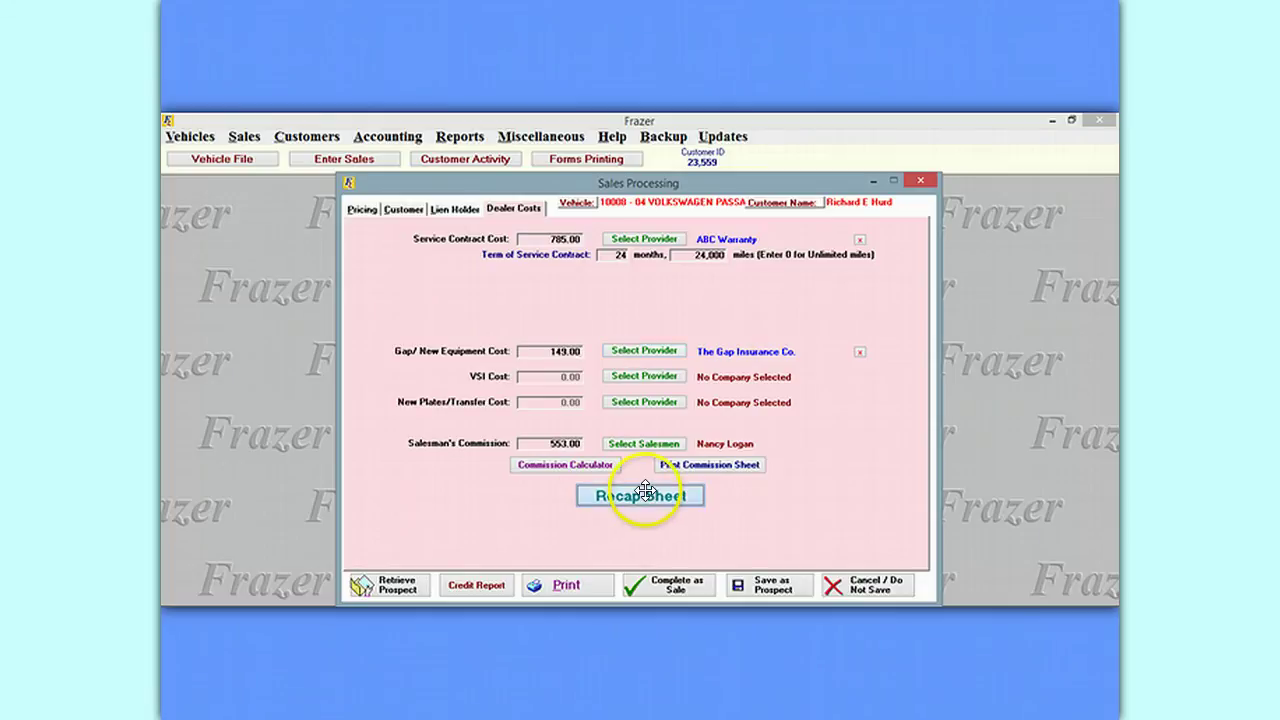
left_click(645, 492)
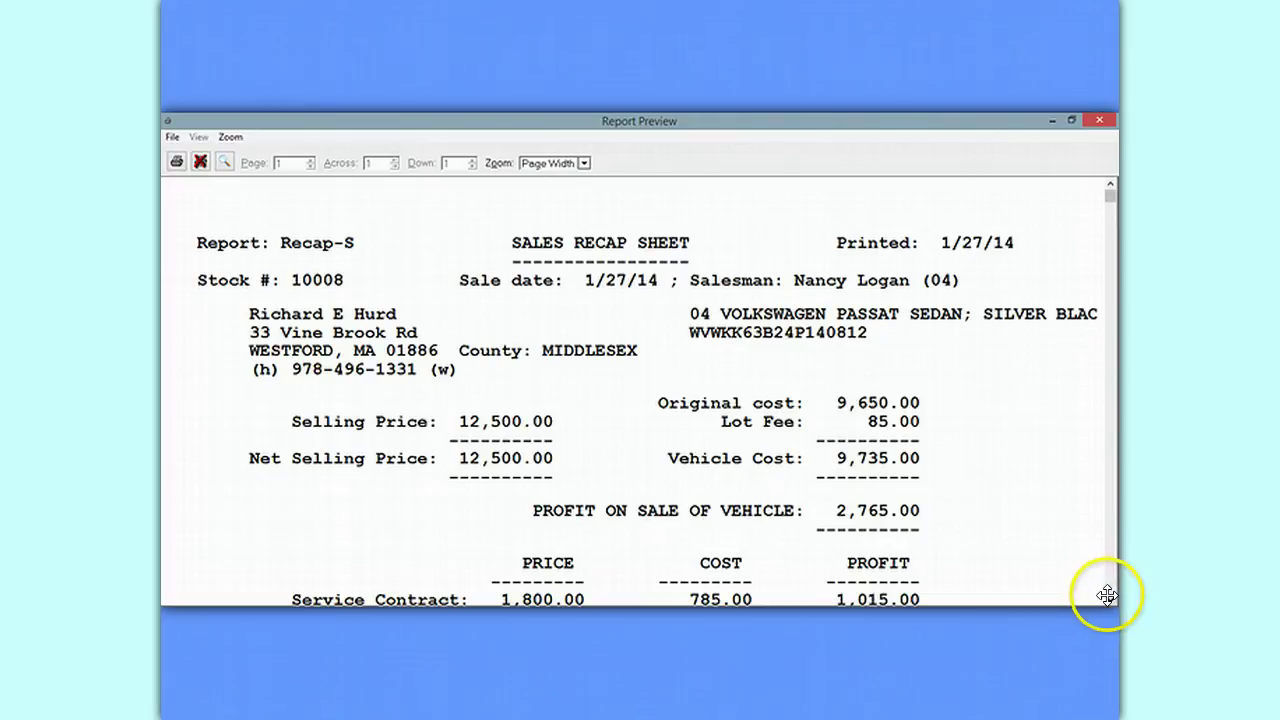
scroll(1108, 592, "down", 3)
scroll(1108, 596, "down", 2)
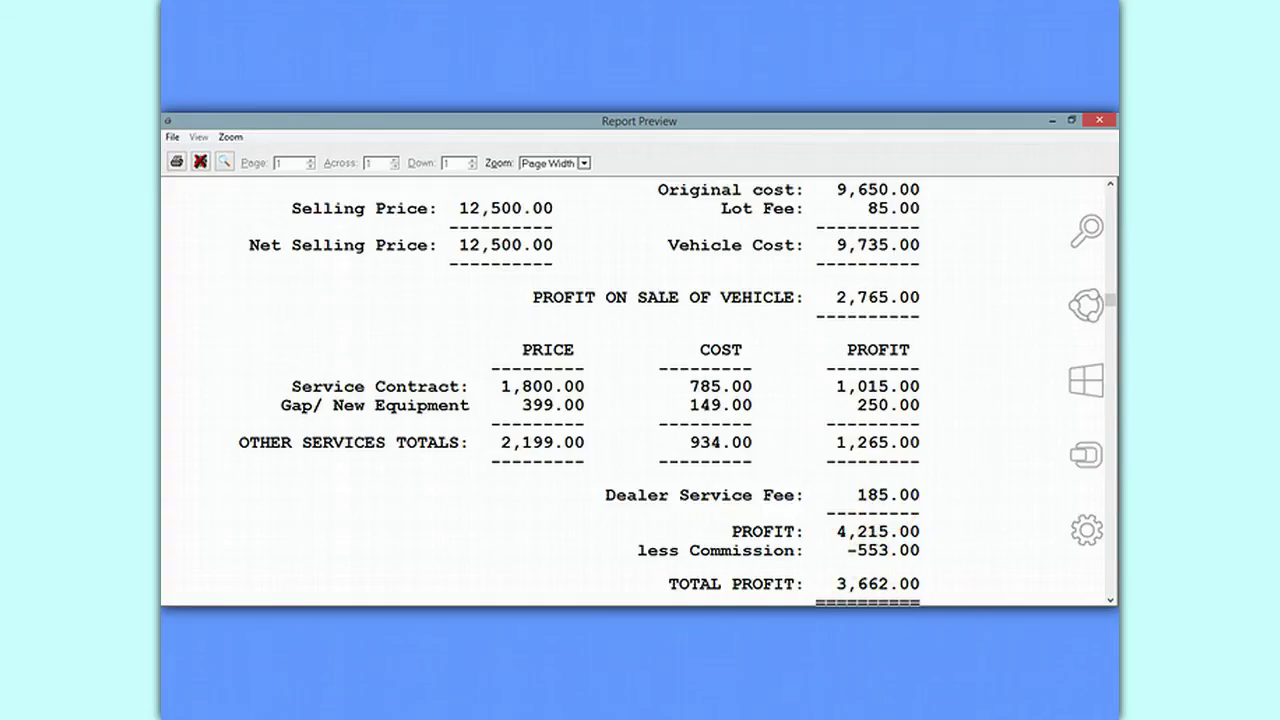
scroll(677, 395, "down", 3)
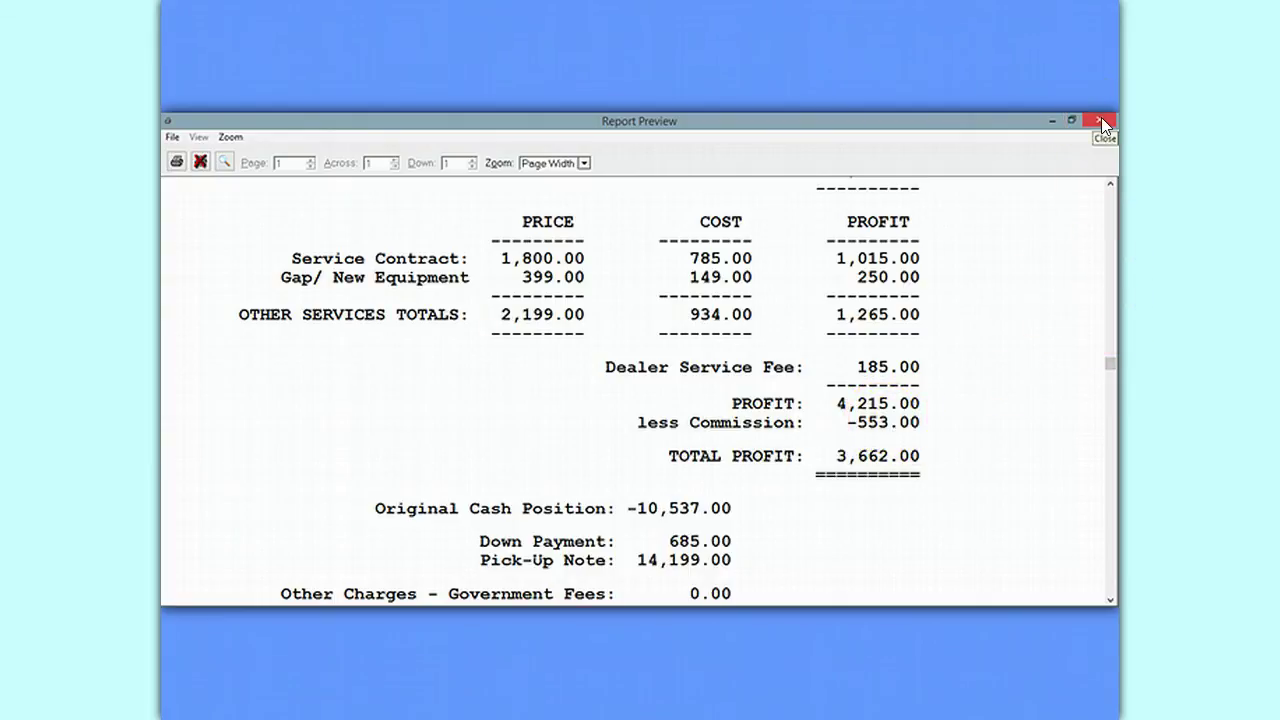
left_click(1101, 120)
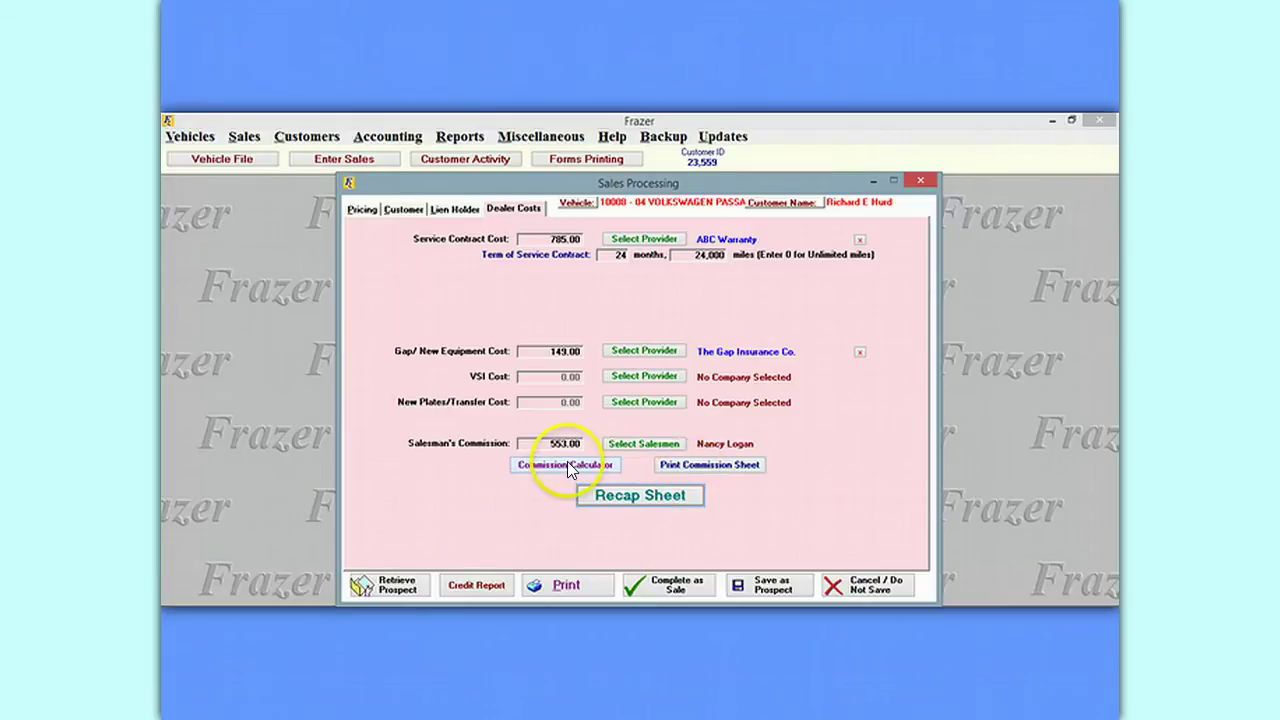
Save the 553.00 calculated commission to the customer file and return to the Pricing page.
left_click(567, 464)
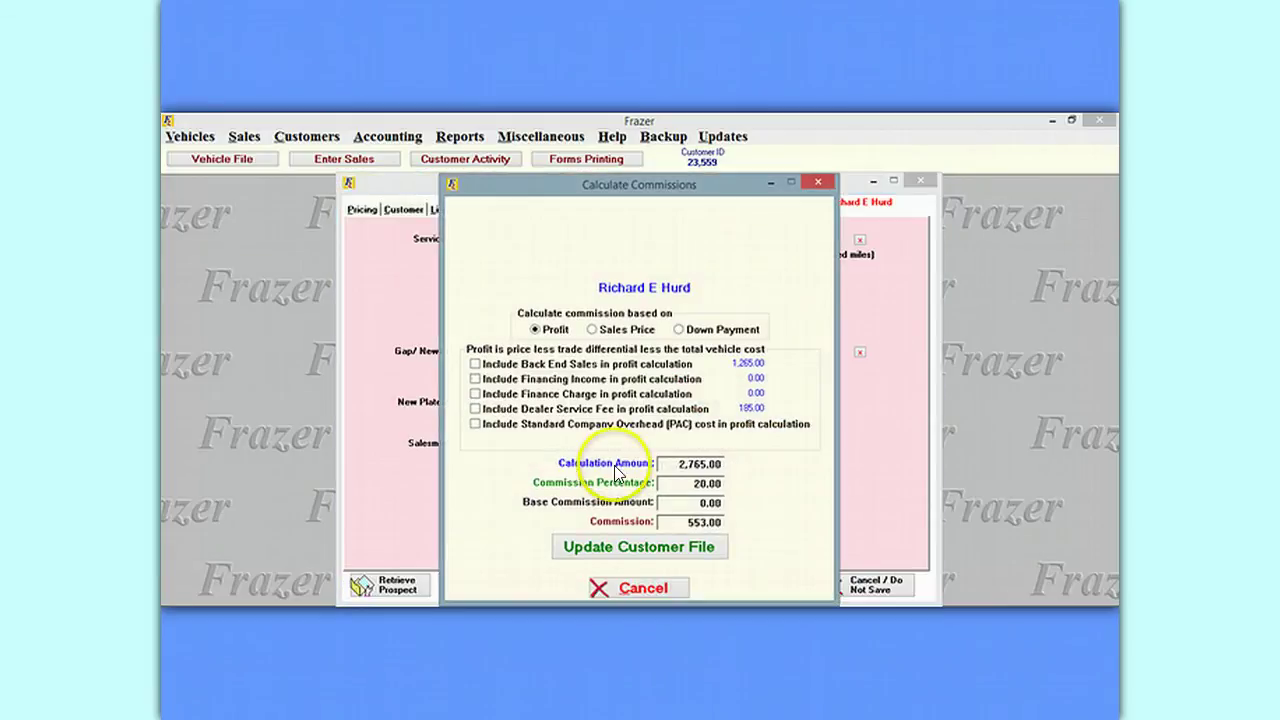
left_click(631, 552)
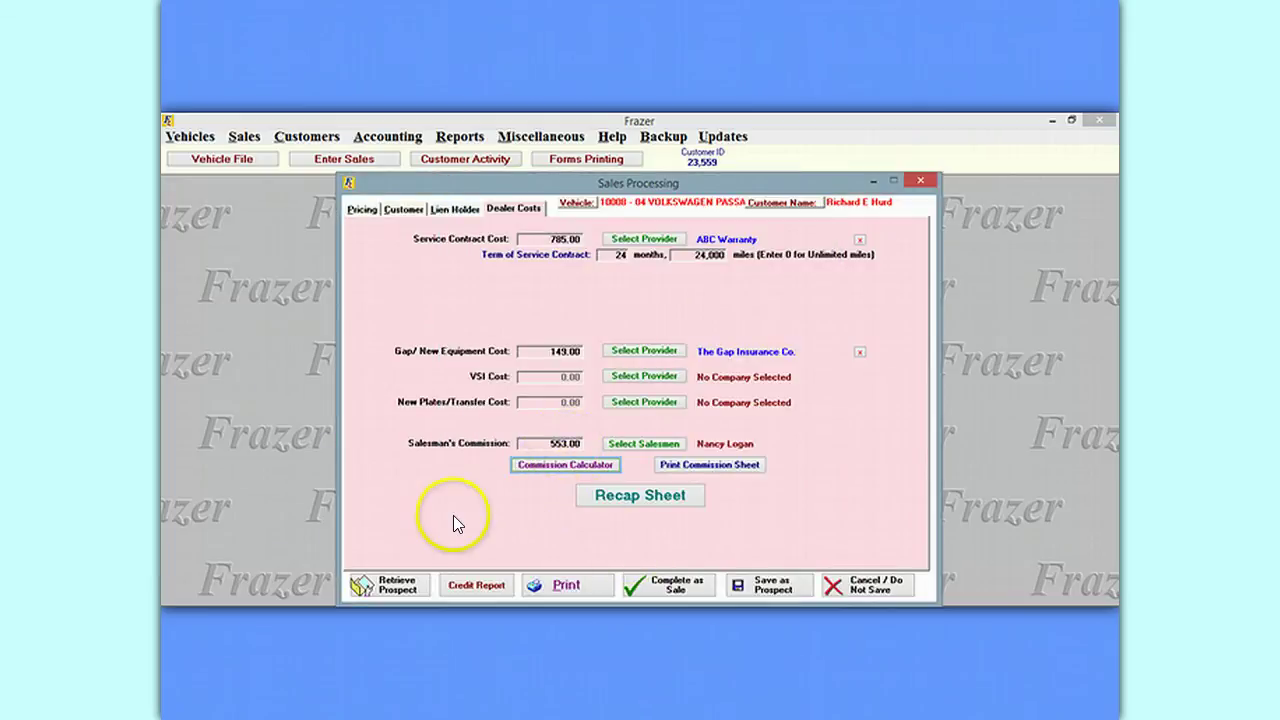
left_click(456, 208)
left_click(403, 210)
left_click(362, 209)
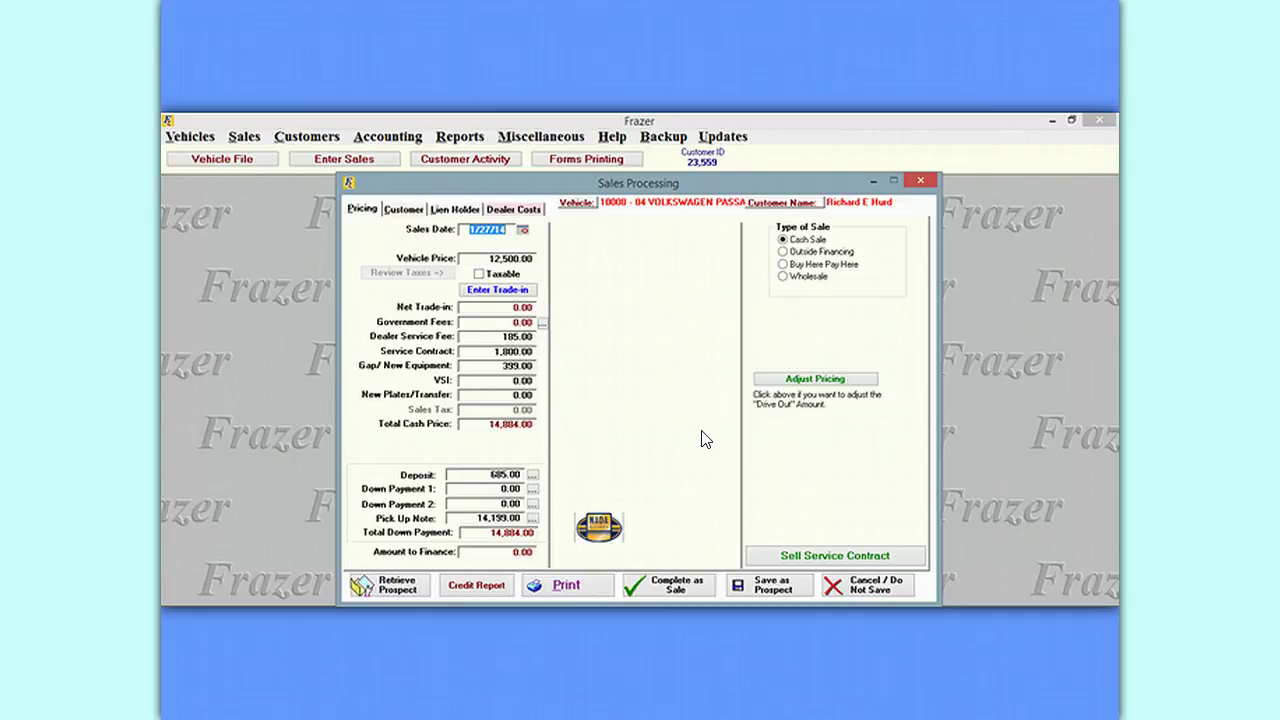
Save the deal as a prospect without printing a deposit receipt and acknowledge the confirmation.
left_click(762, 588)
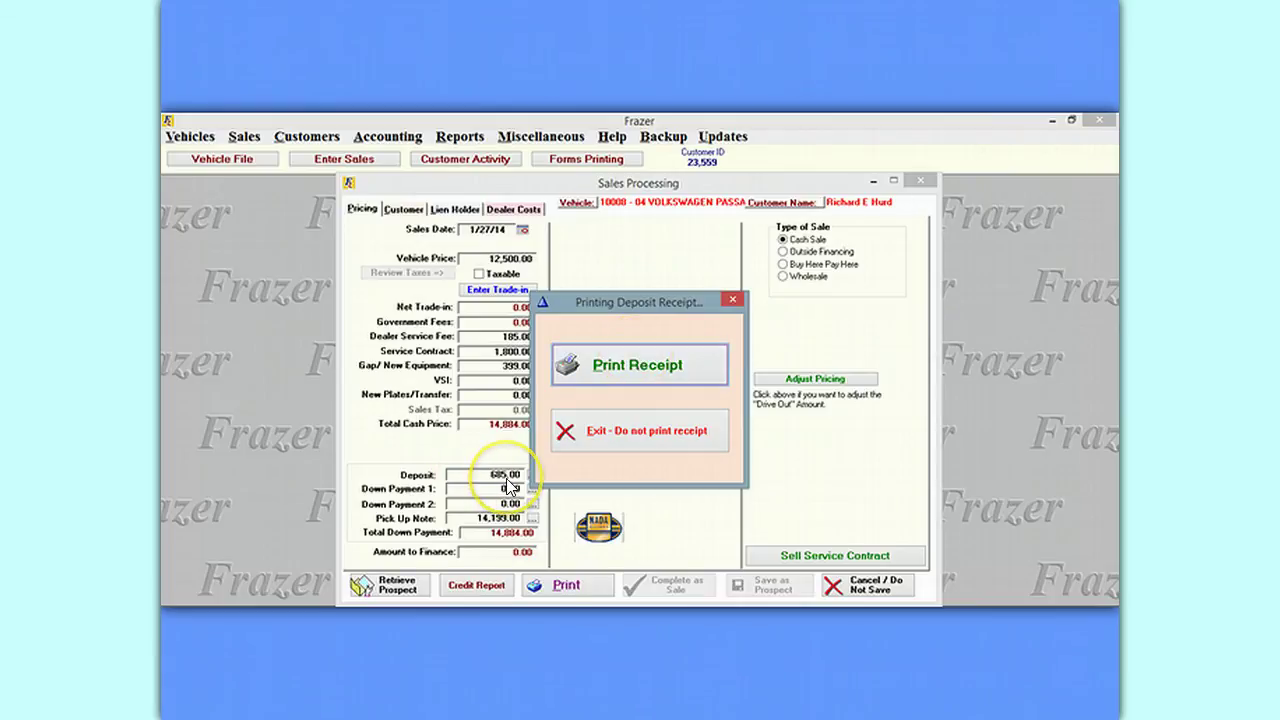
left_click(644, 430)
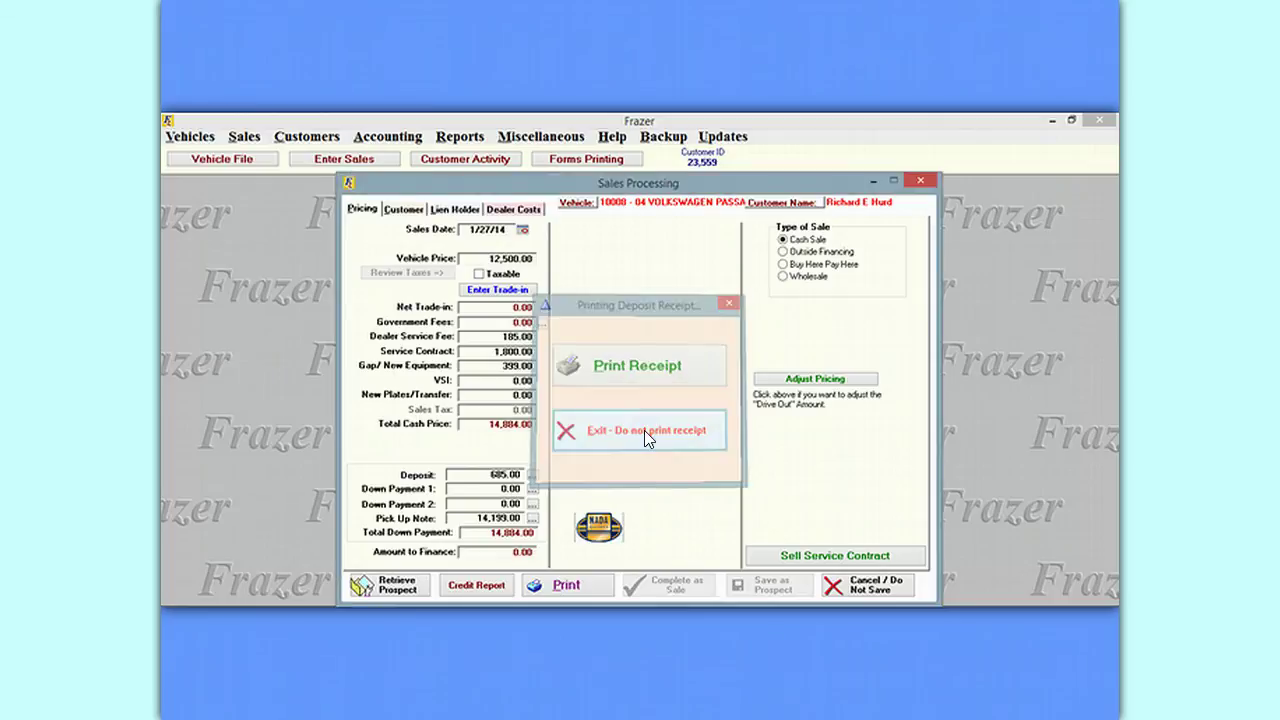
left_click(638, 418)
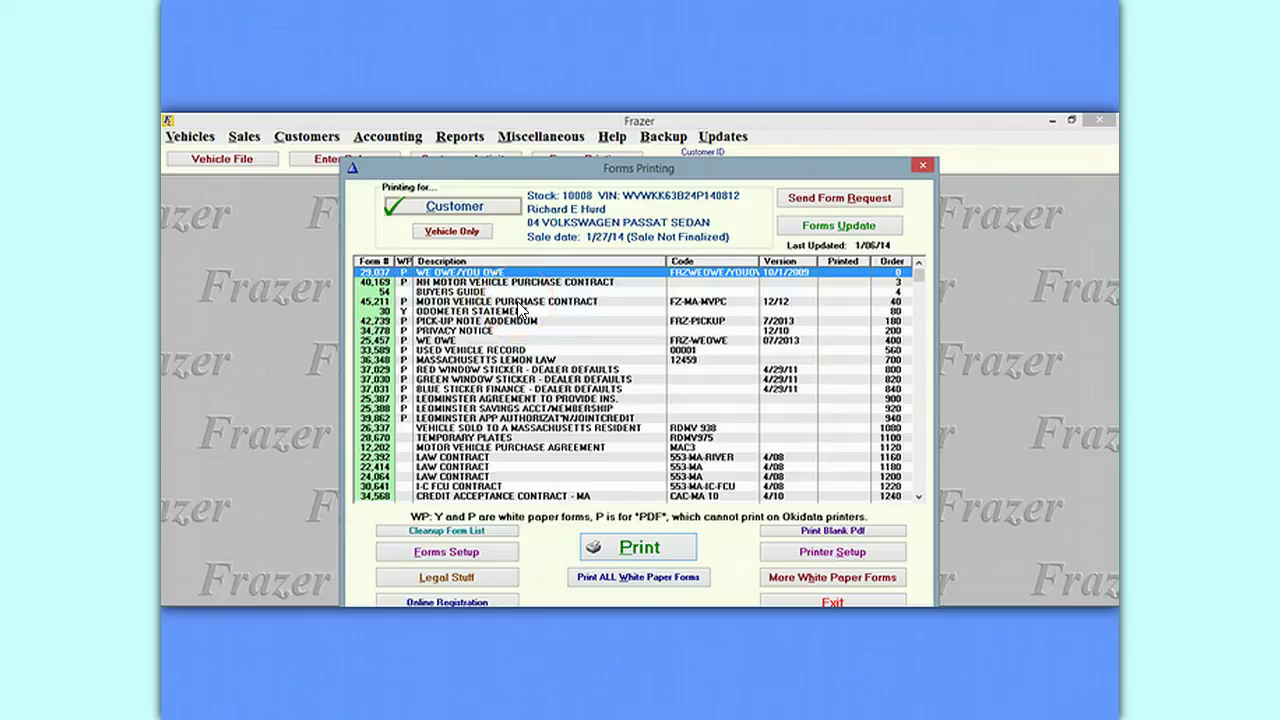
Choose the Motor Vehicle Purchase Contract form and load the stock 10008 prospect from All Customers.
left_click(520, 303)
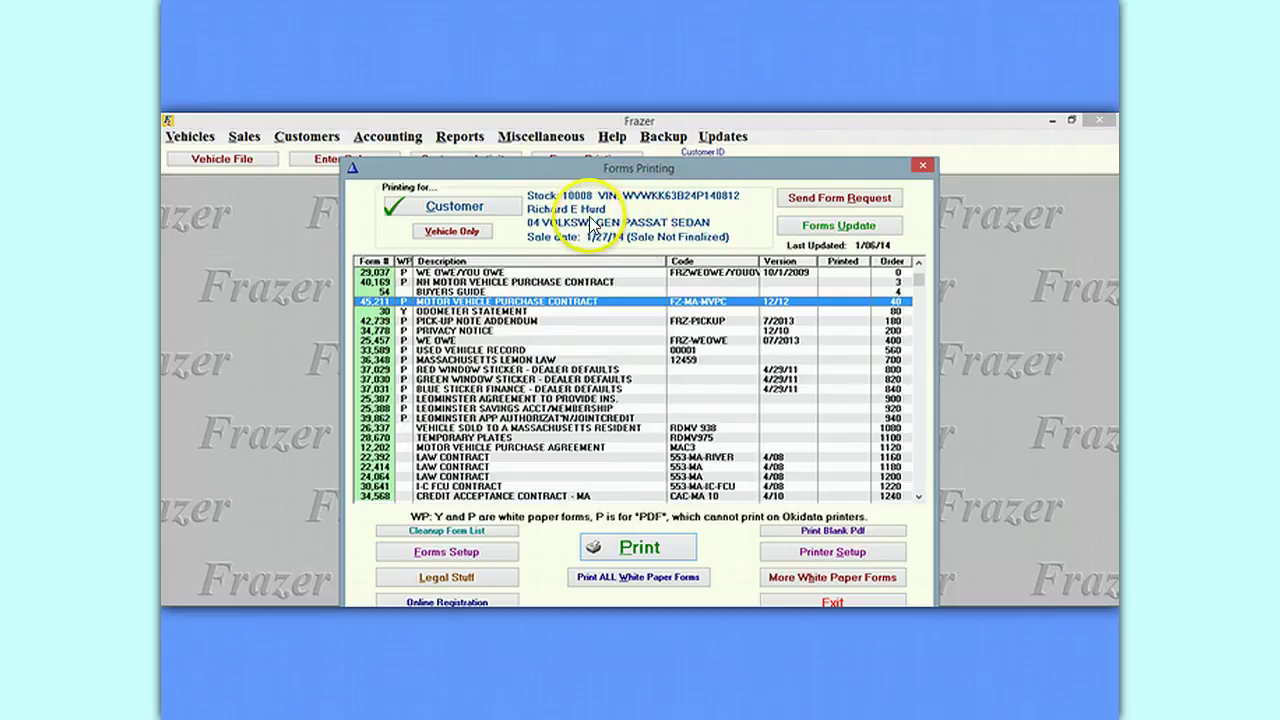
left_click(470, 212)
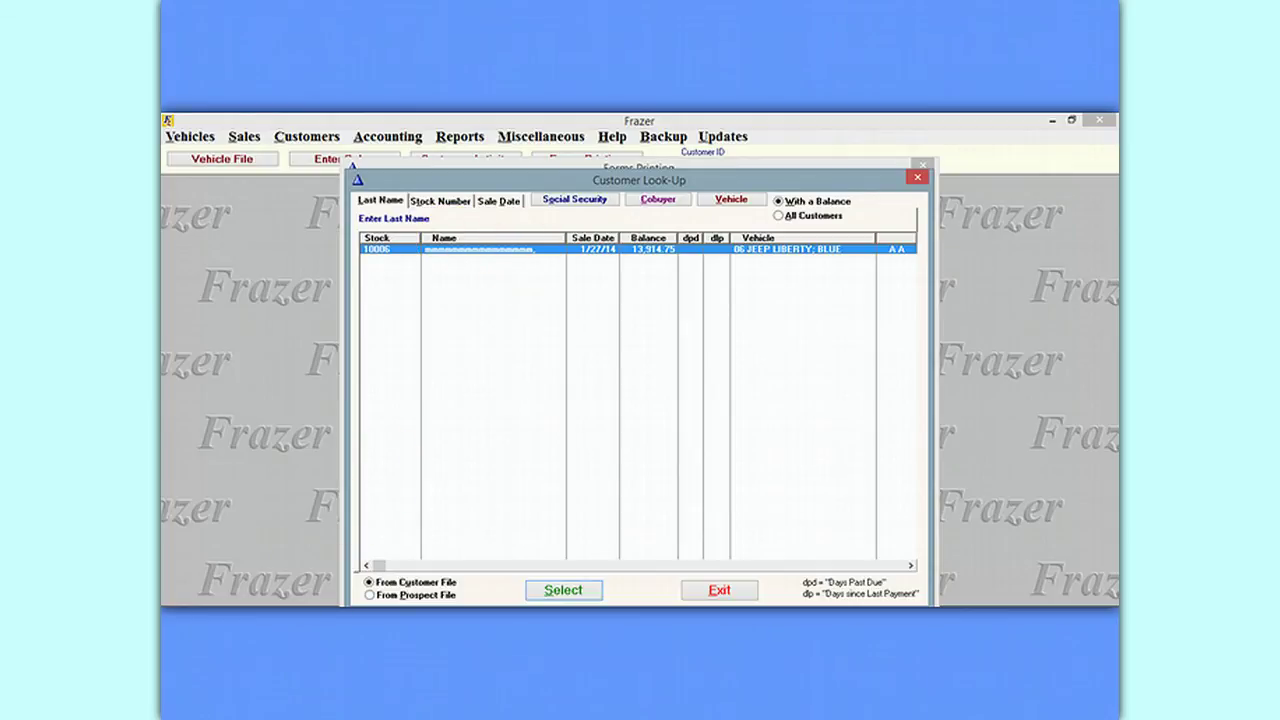
left_click(370, 595)
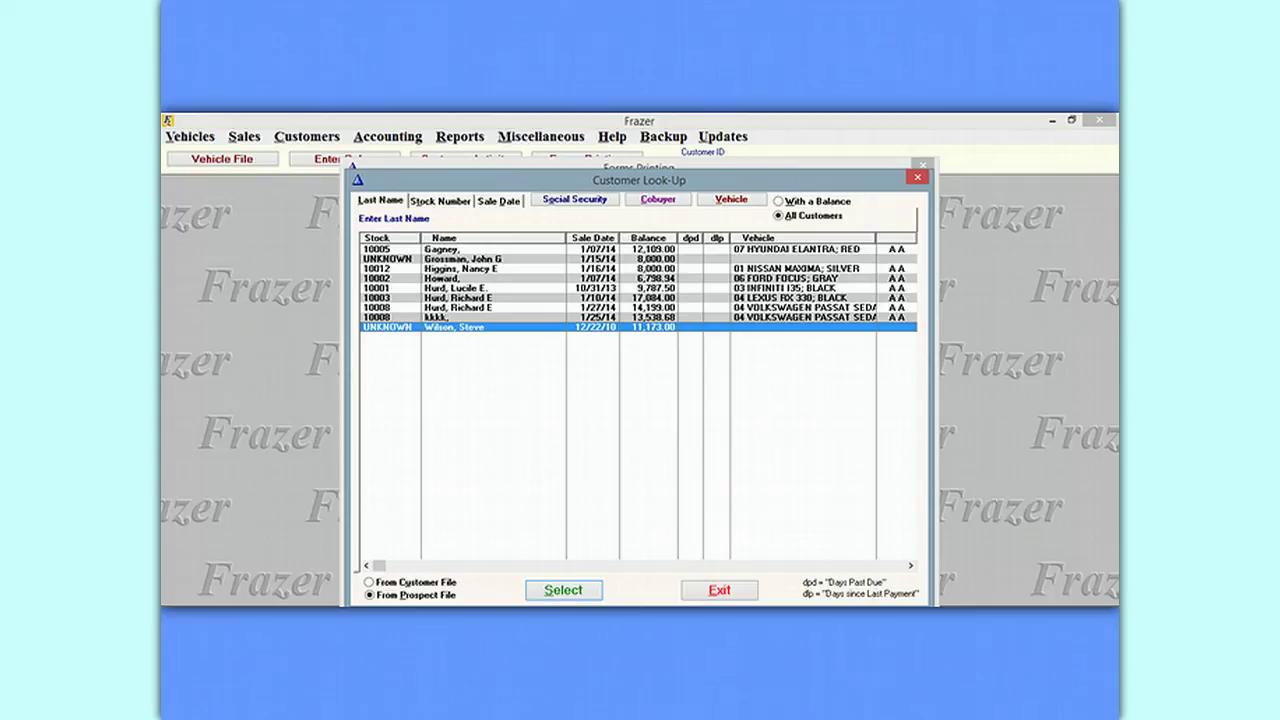
left_click(602, 309)
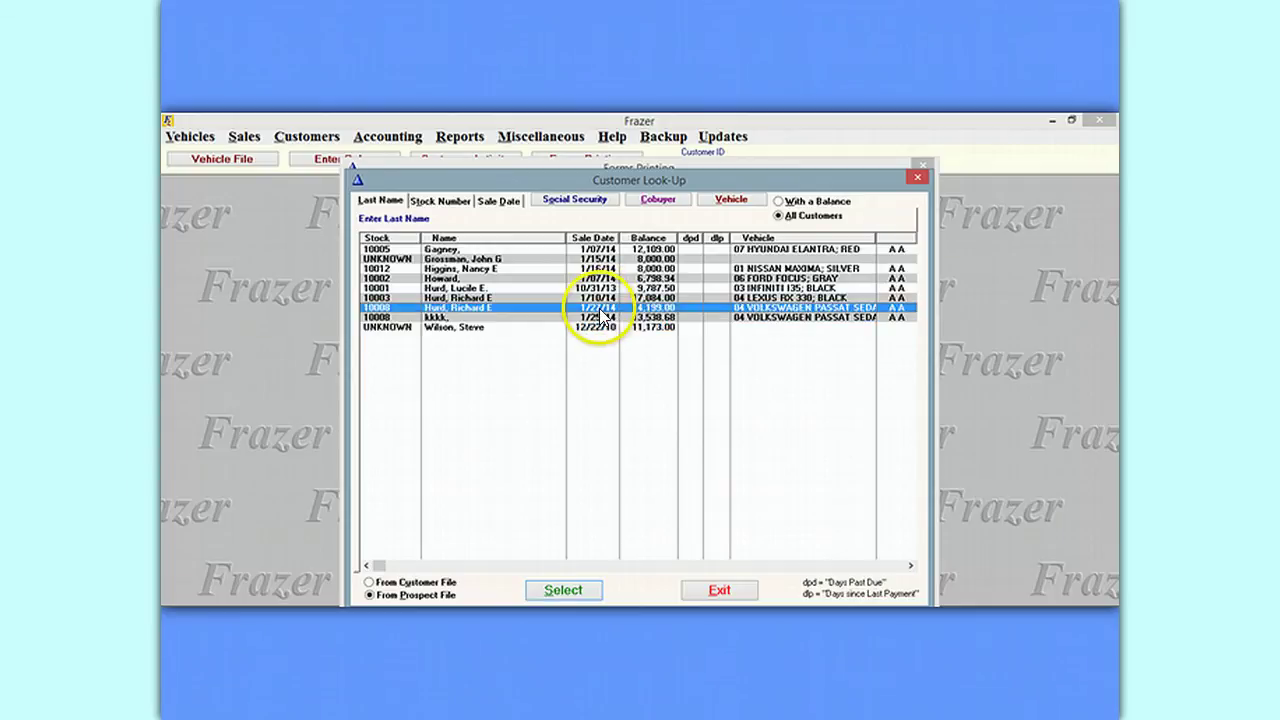
double_click(470, 311)
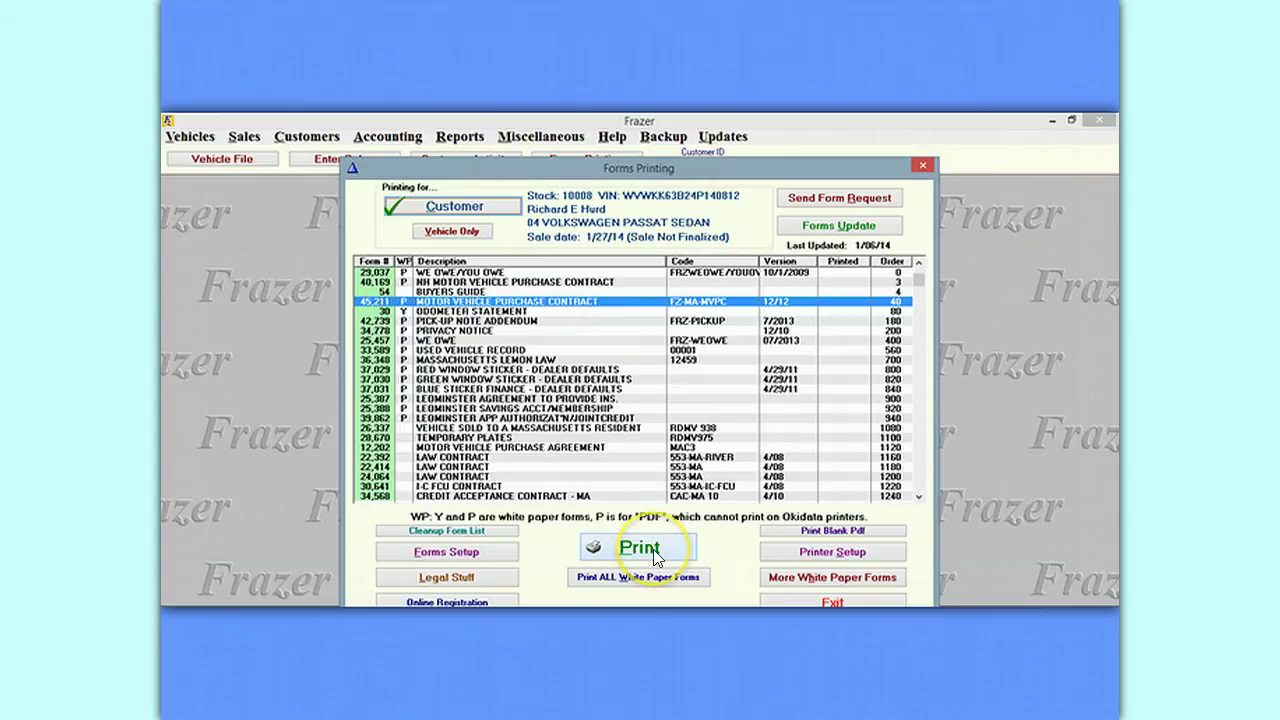
Select the Pick-Up Note Addendum form, then close the Forms Printing window.
left_click(448, 321)
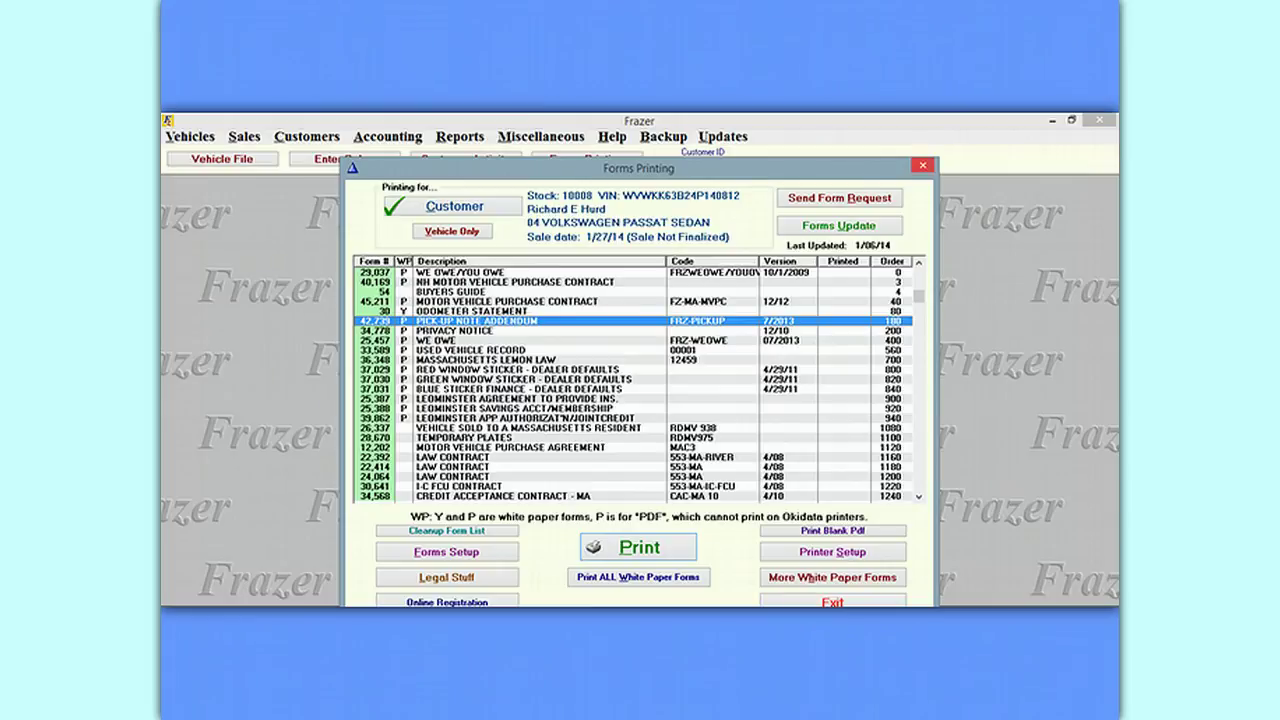
left_click(922, 165)
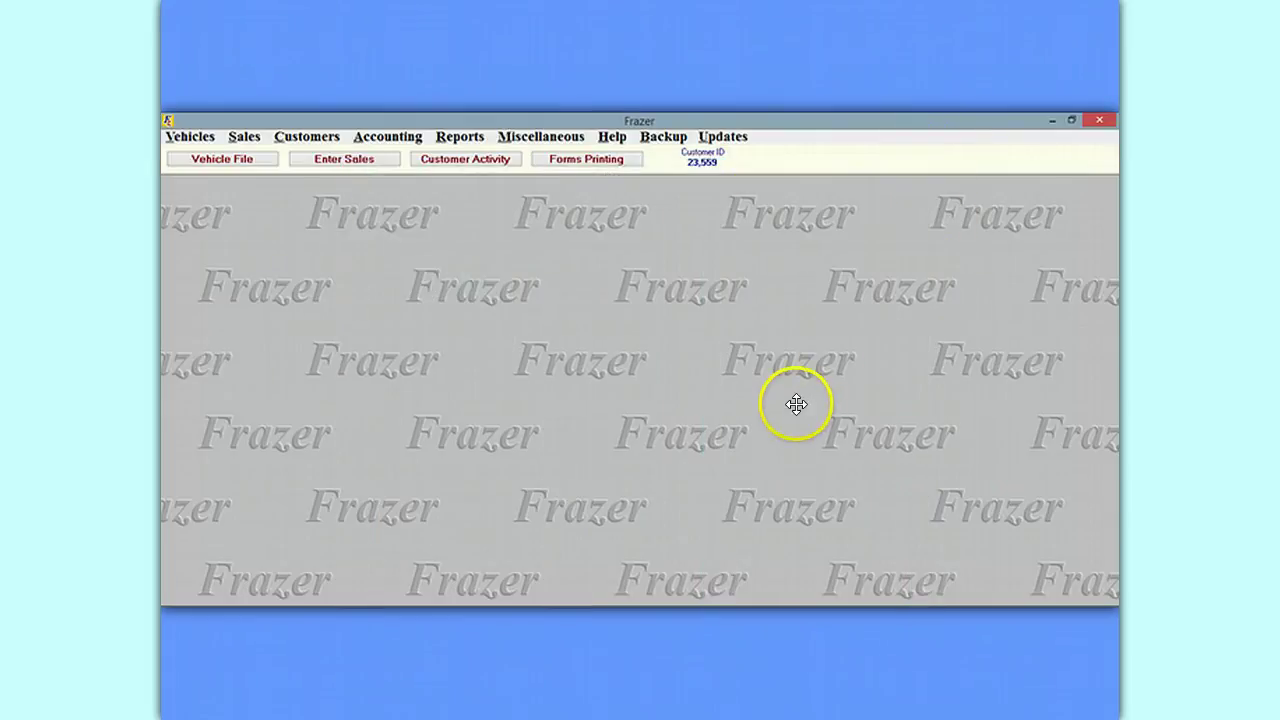
Retrieve the stock 10008 Passat prospect into Sales Processing, dismissing the mileage and title prompts.
left_click(361, 159)
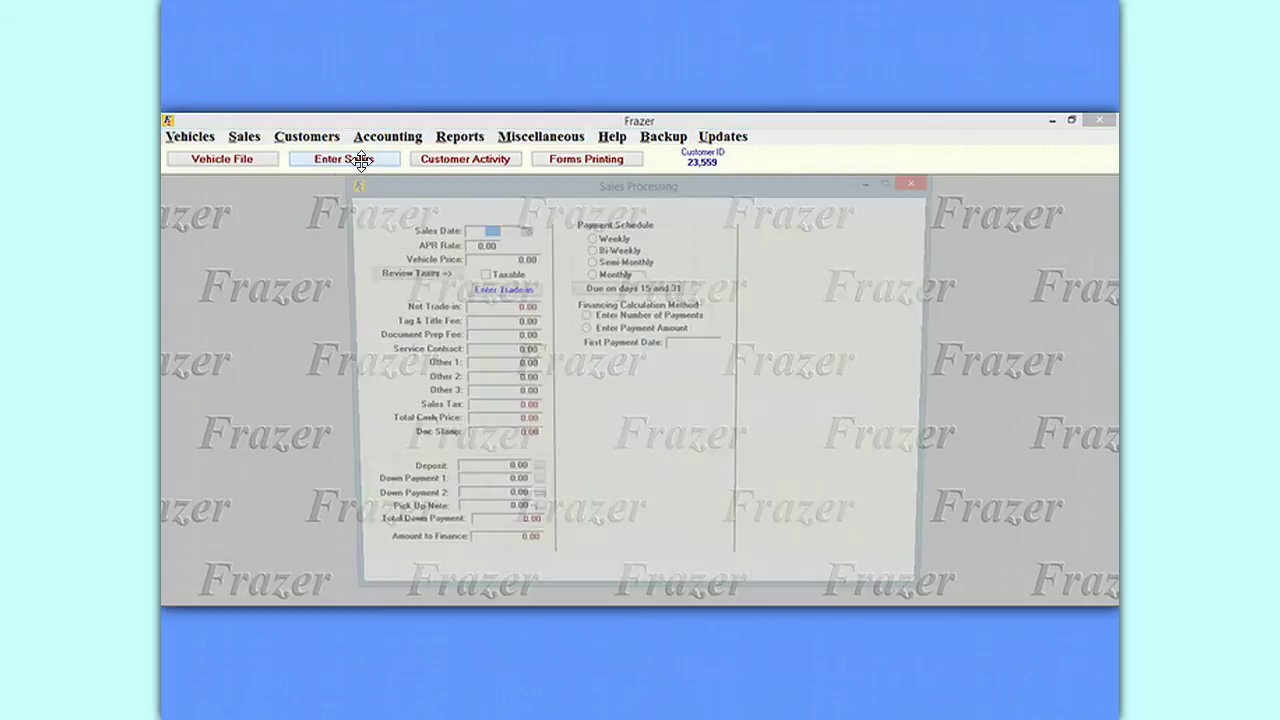
left_click(390, 585)
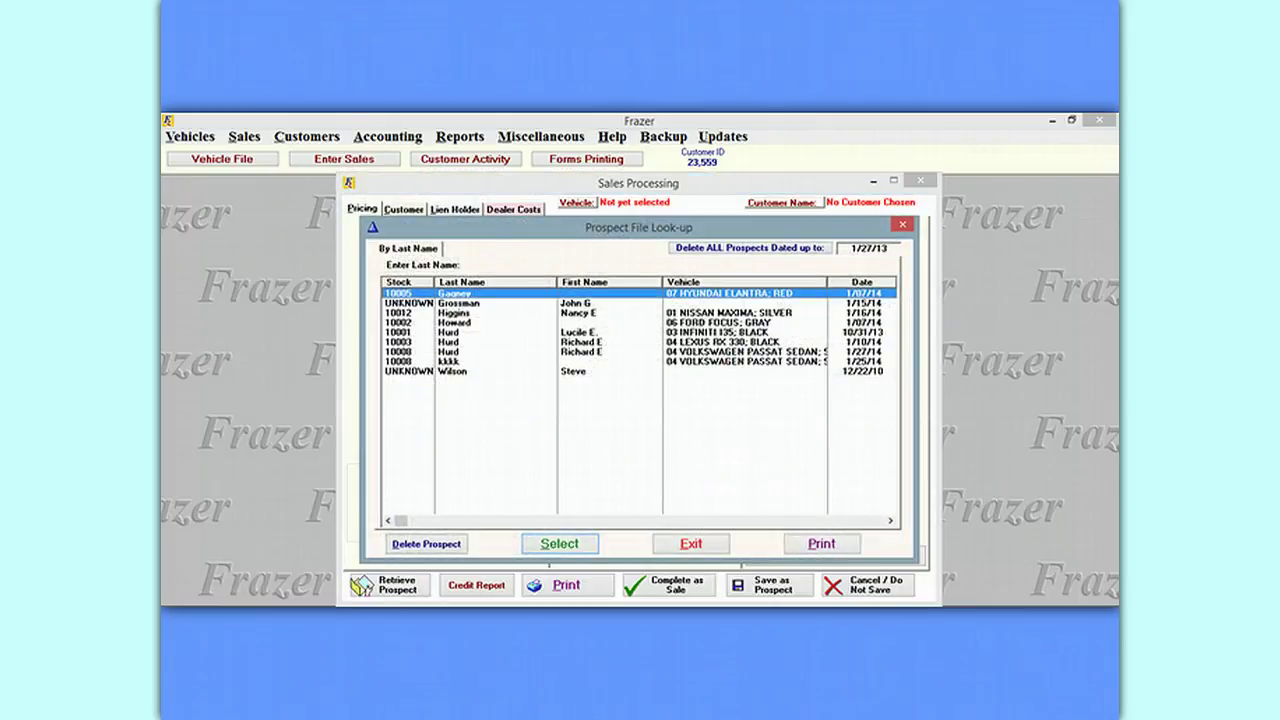
left_click(449, 353)
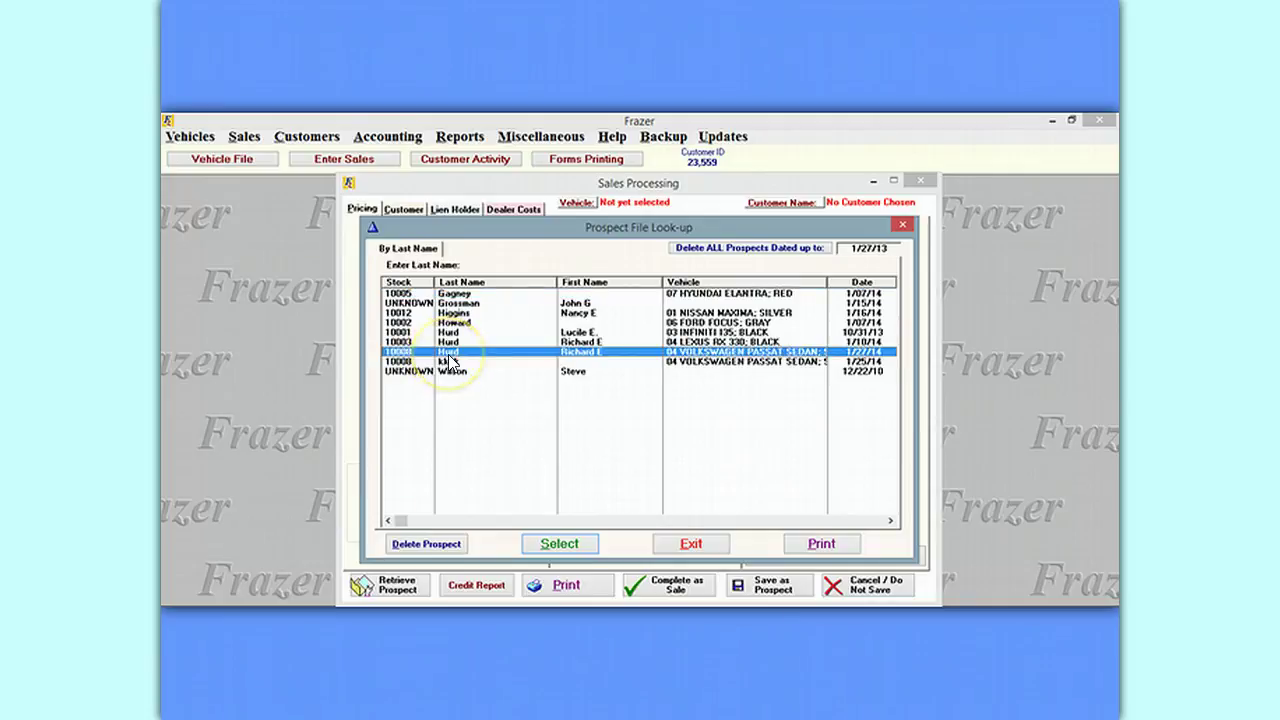
double_click(595, 360)
left_click(680, 414)
left_click(680, 414)
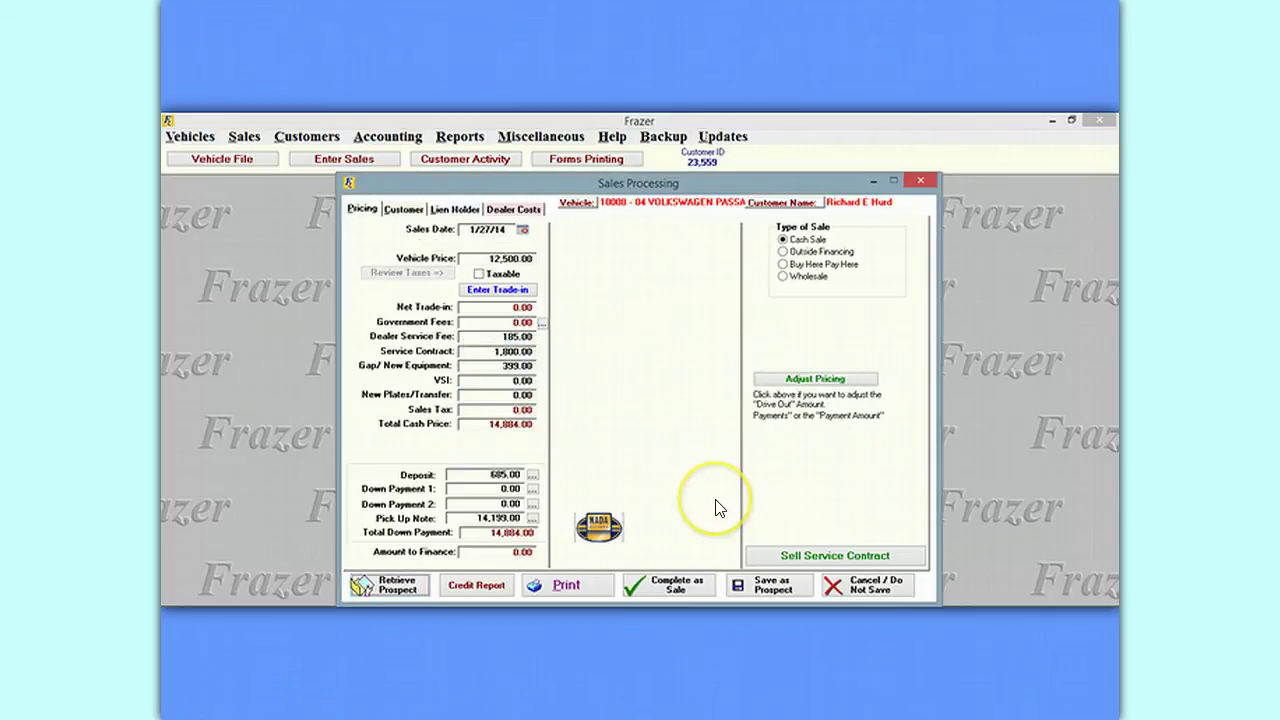
left_click(660, 434)
left_click(484, 232)
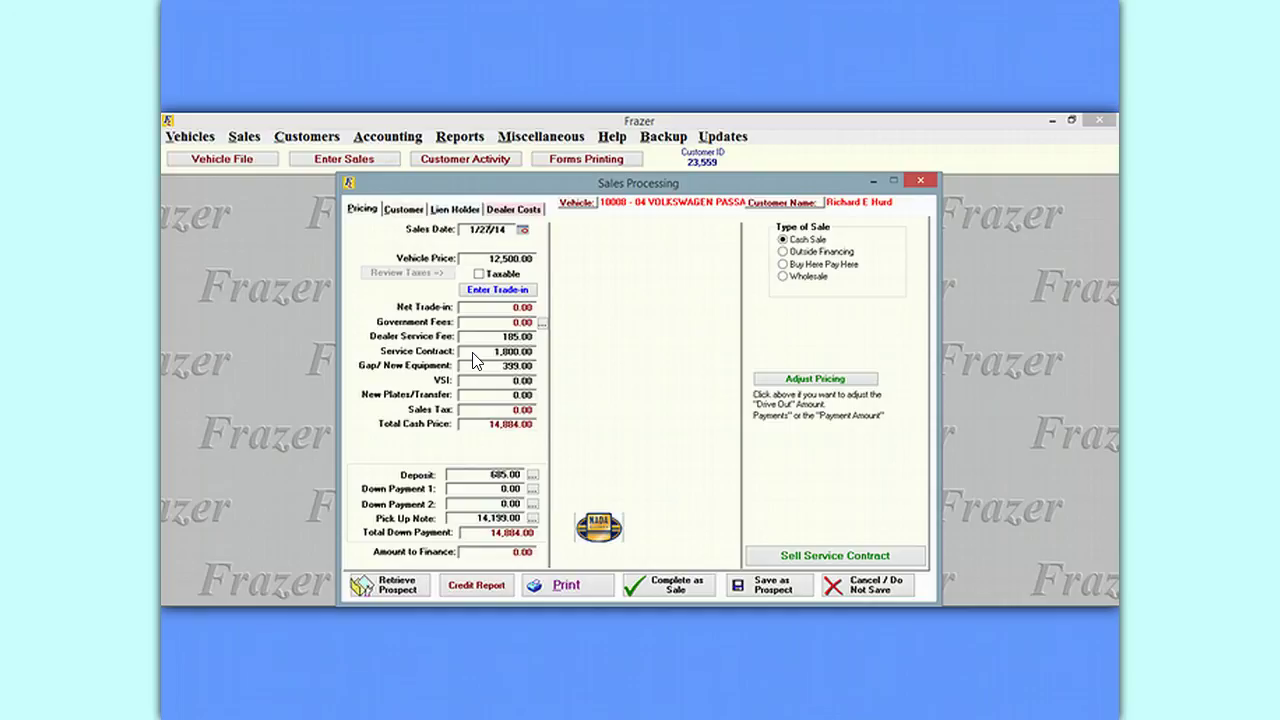
Change the sales date's day from 27 to 31.
key("BackSpace")
key("BackSpace")
type("31")
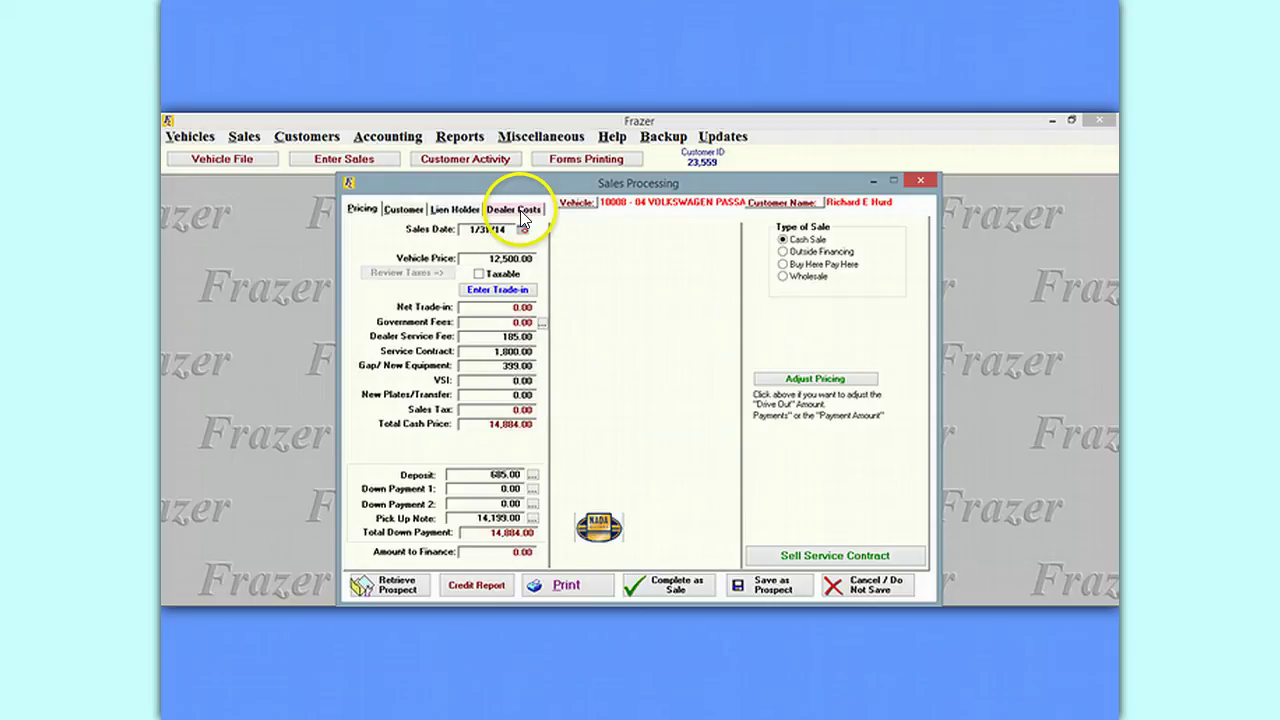
Save the deal as a prospect with the 1/31/14 sale date and confirm the success message.
left_click(779, 590)
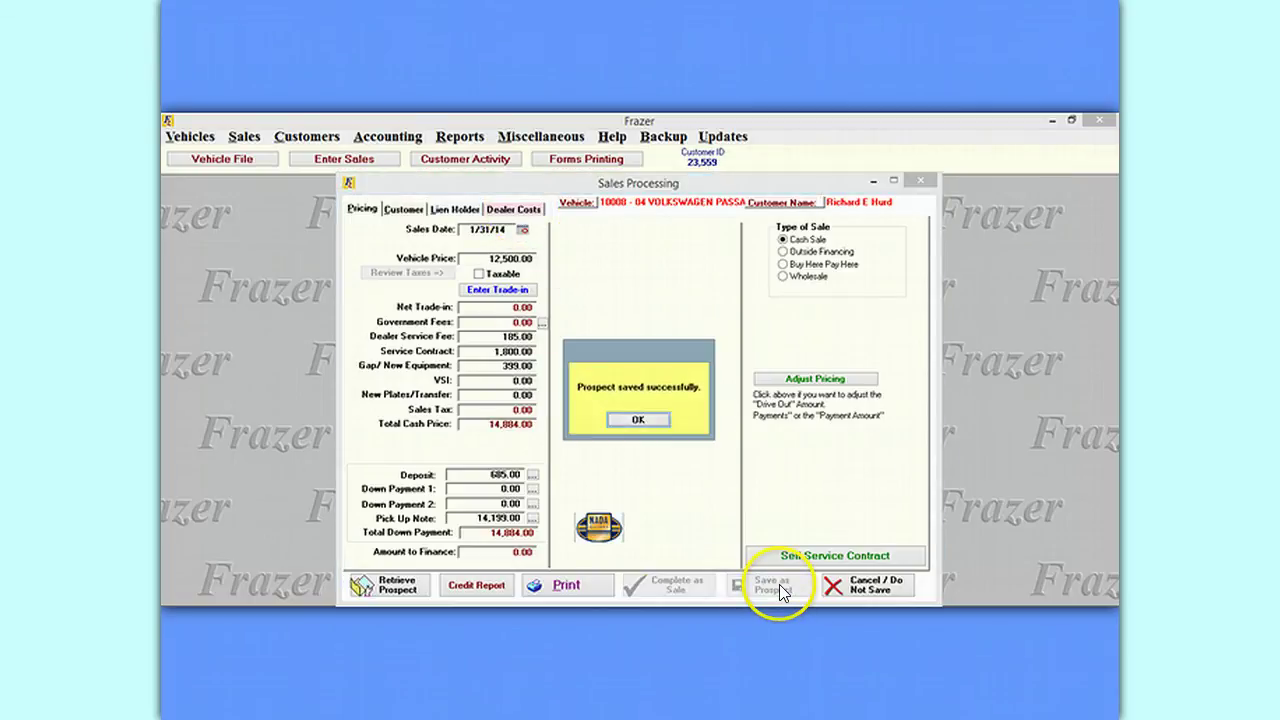
left_click(658, 423)
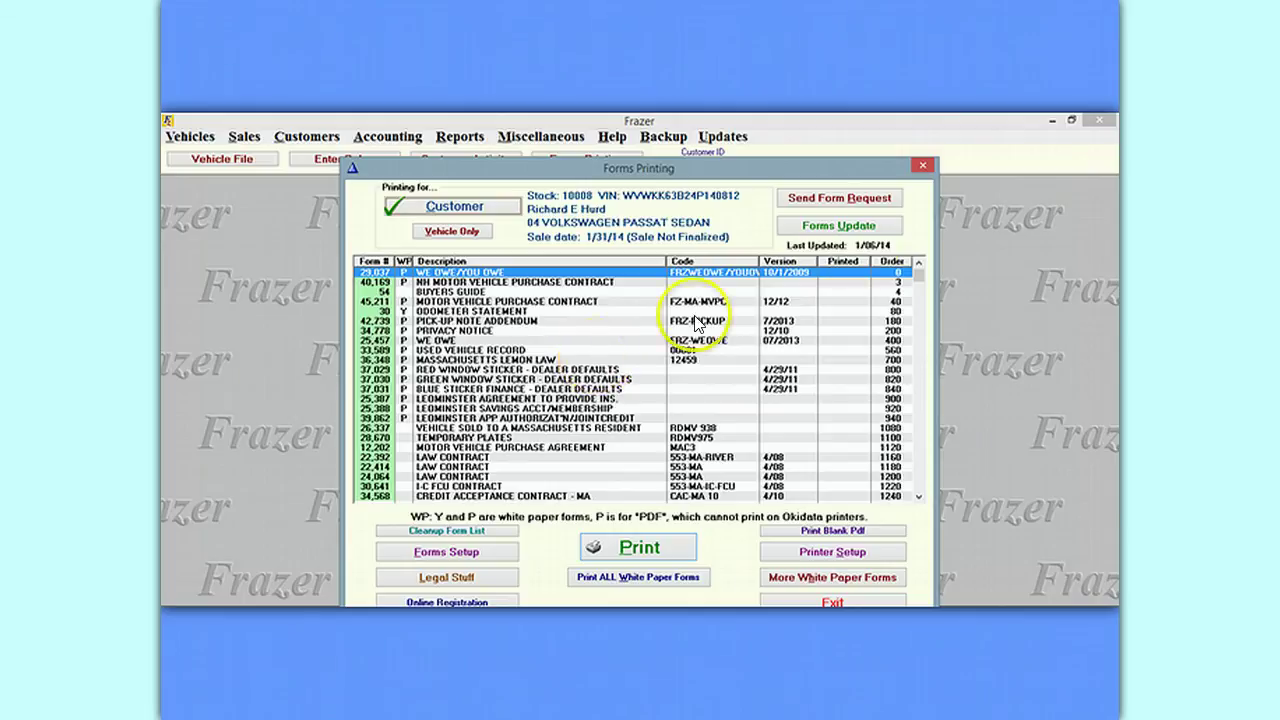
Close the Forms Printing window for stock 10008 to return to the main screen.
left_click(923, 167)
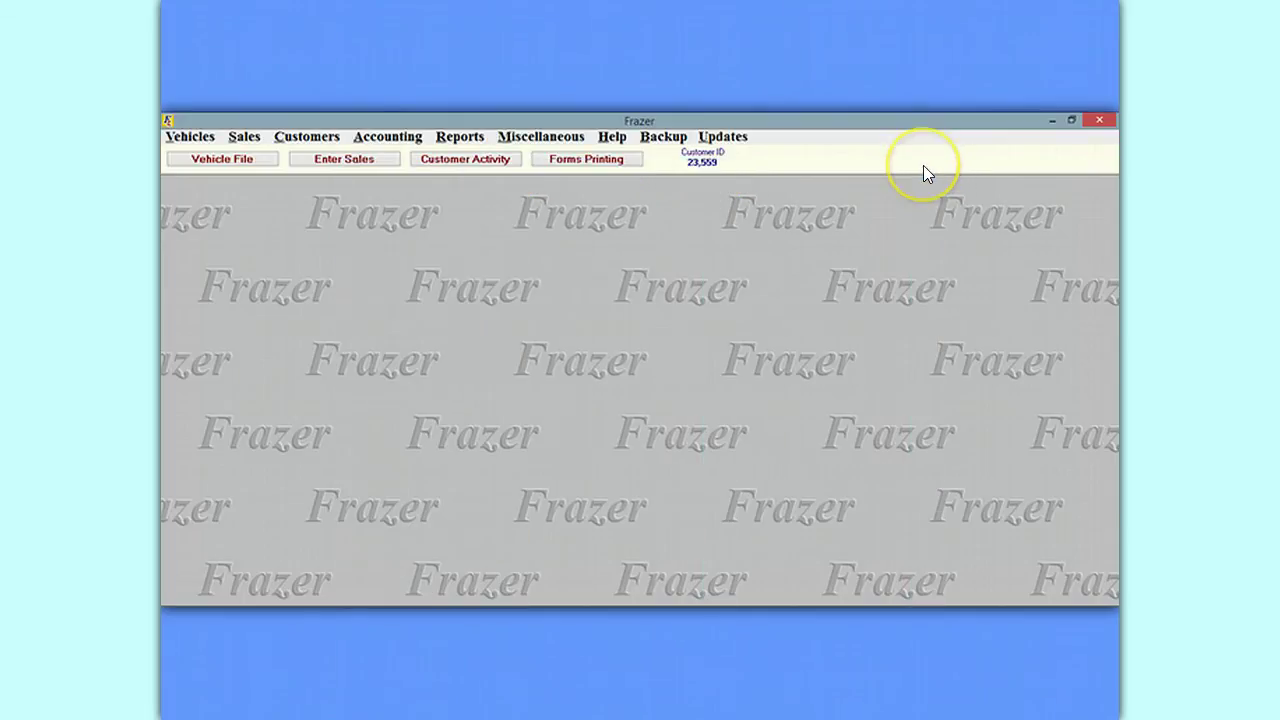